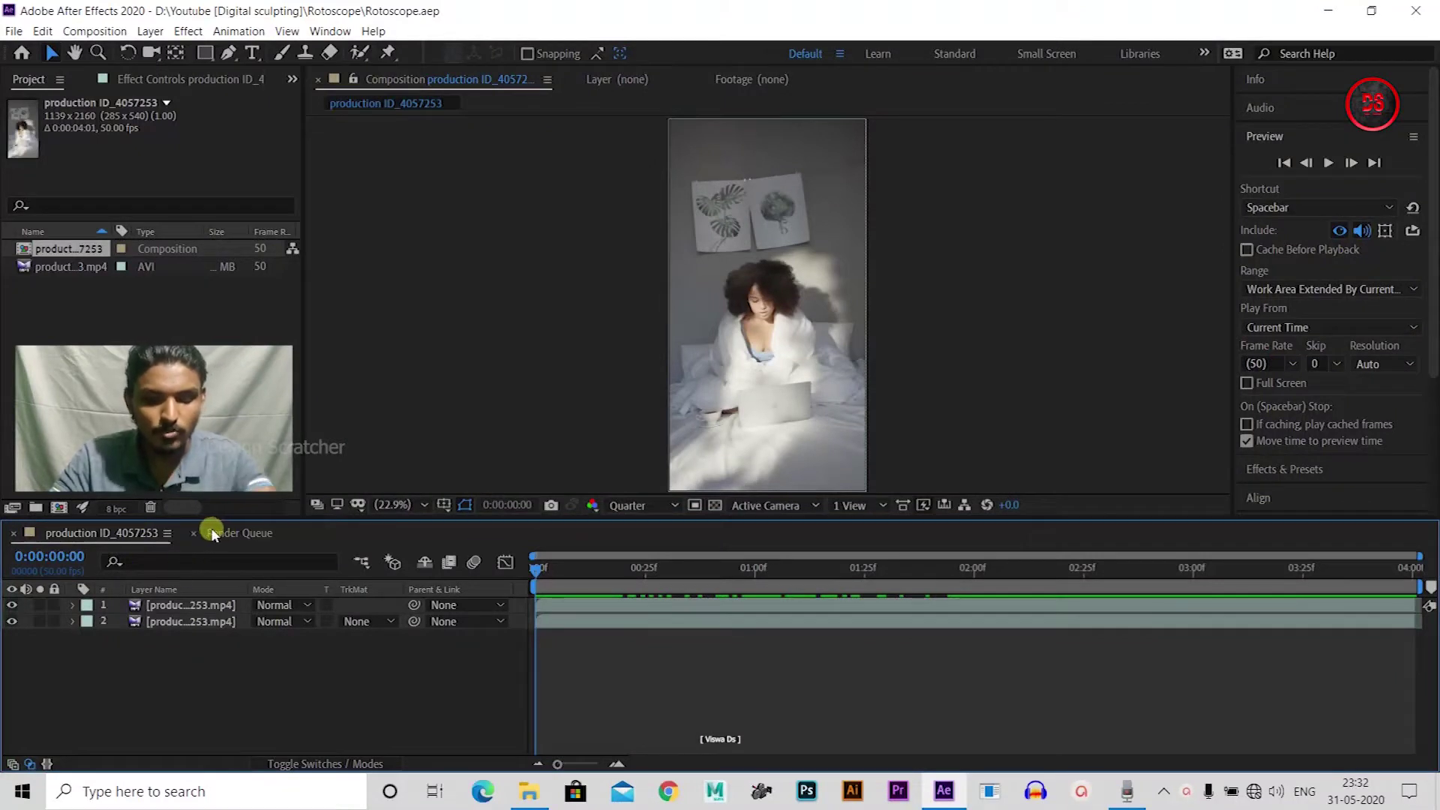
# Make a new composition named Rotoscope 1 at 1139×2160 and 50 fps
pyautogui.hotkey('ctrl', 'n')
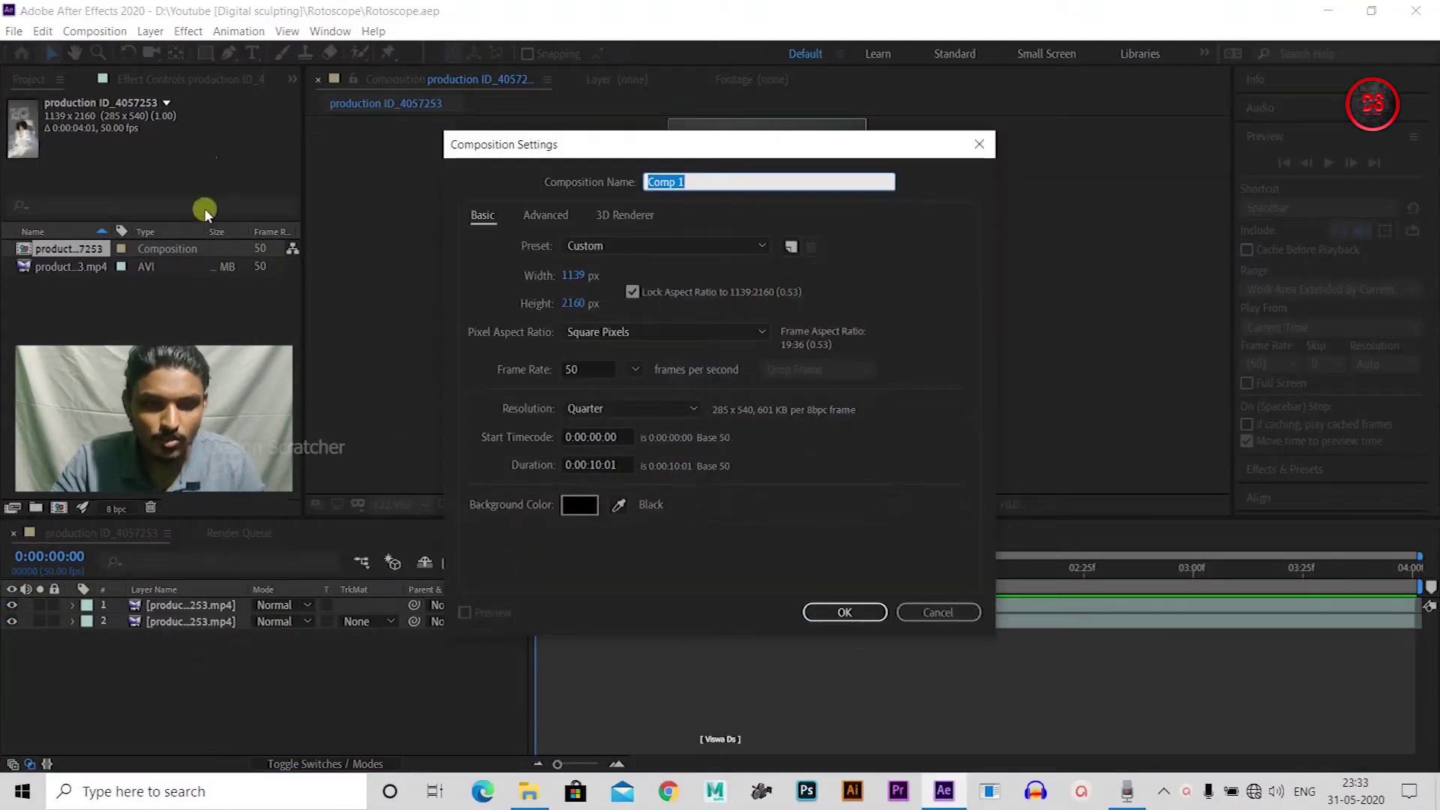
pyautogui.write('Rotoscop')
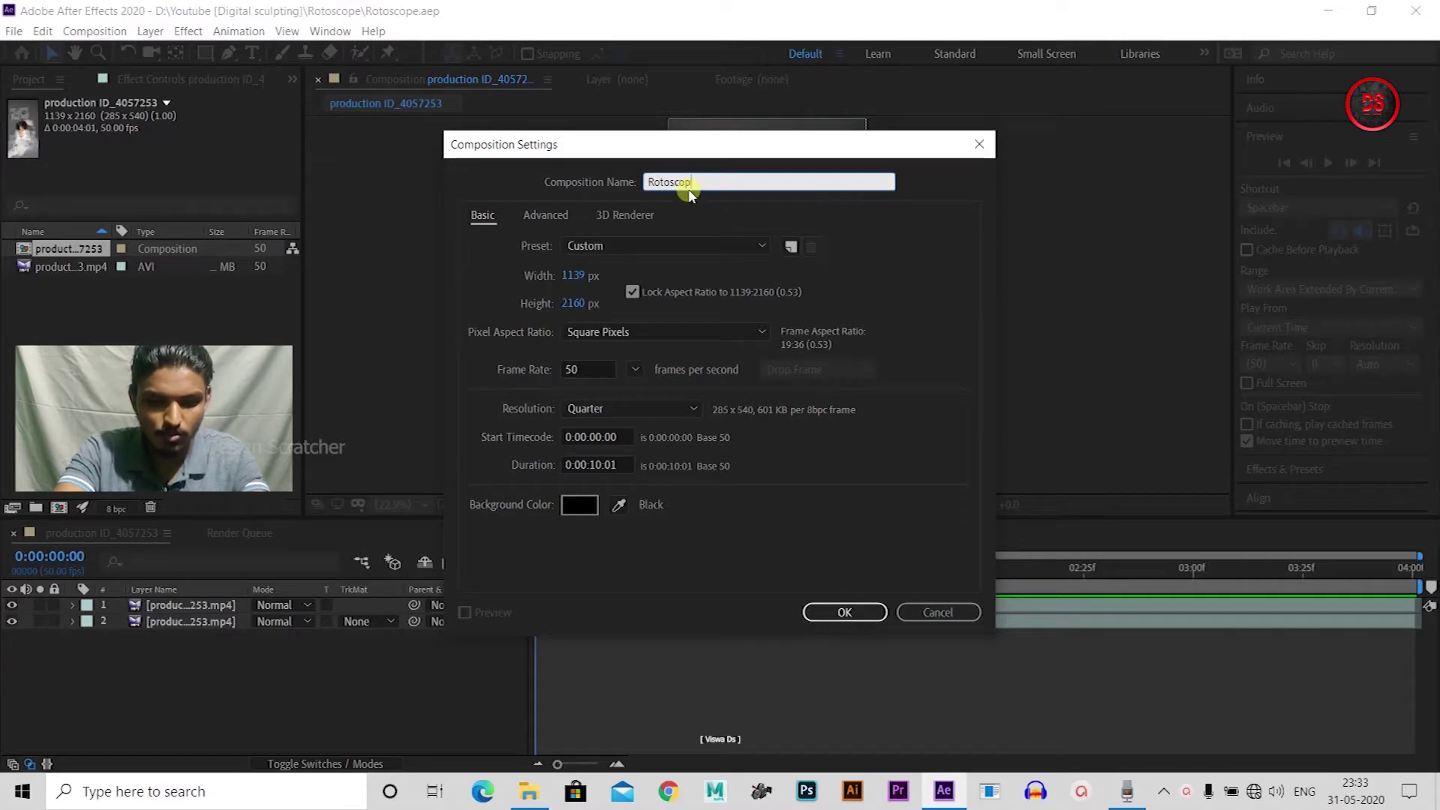
pyautogui.write('e 1')
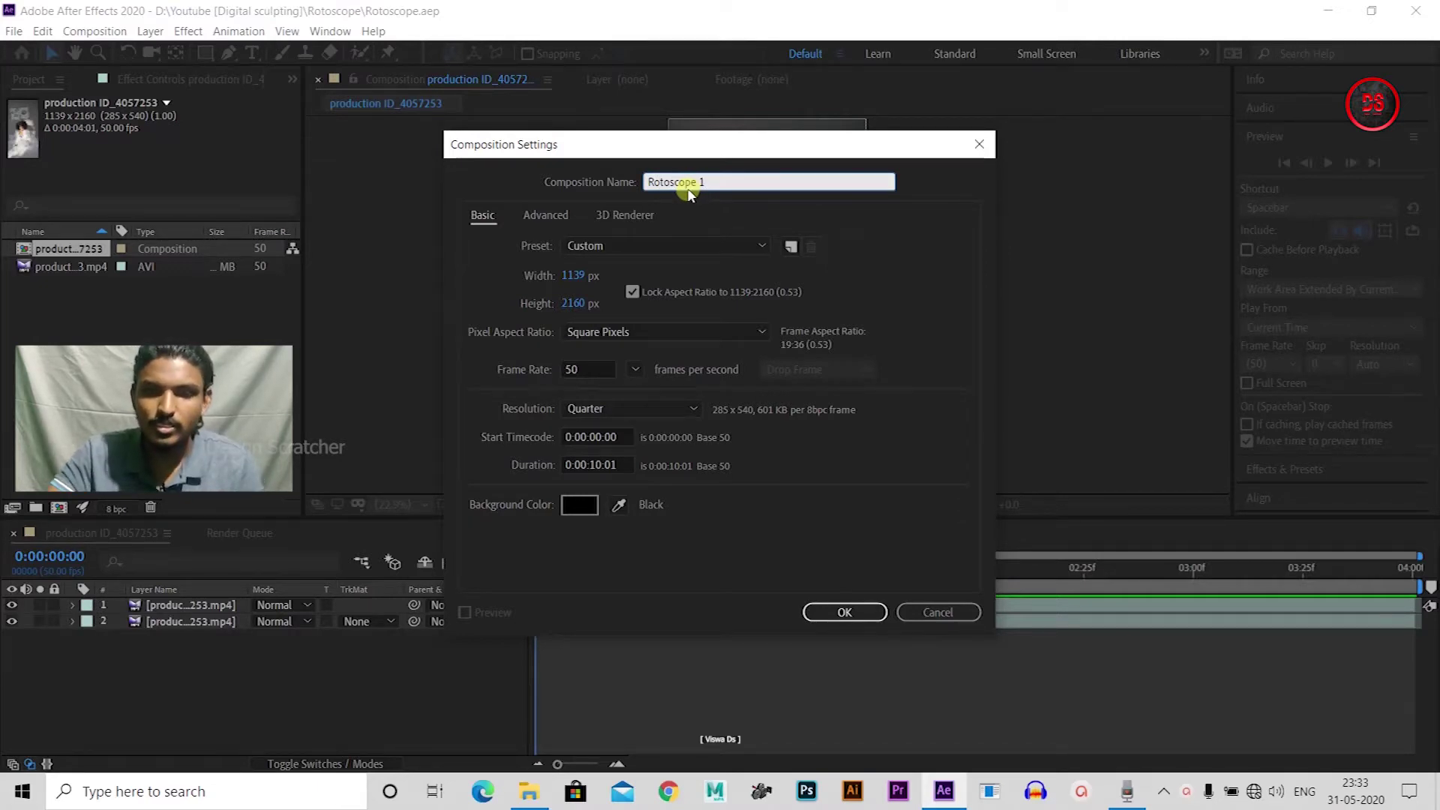
pyautogui.click(839, 610)
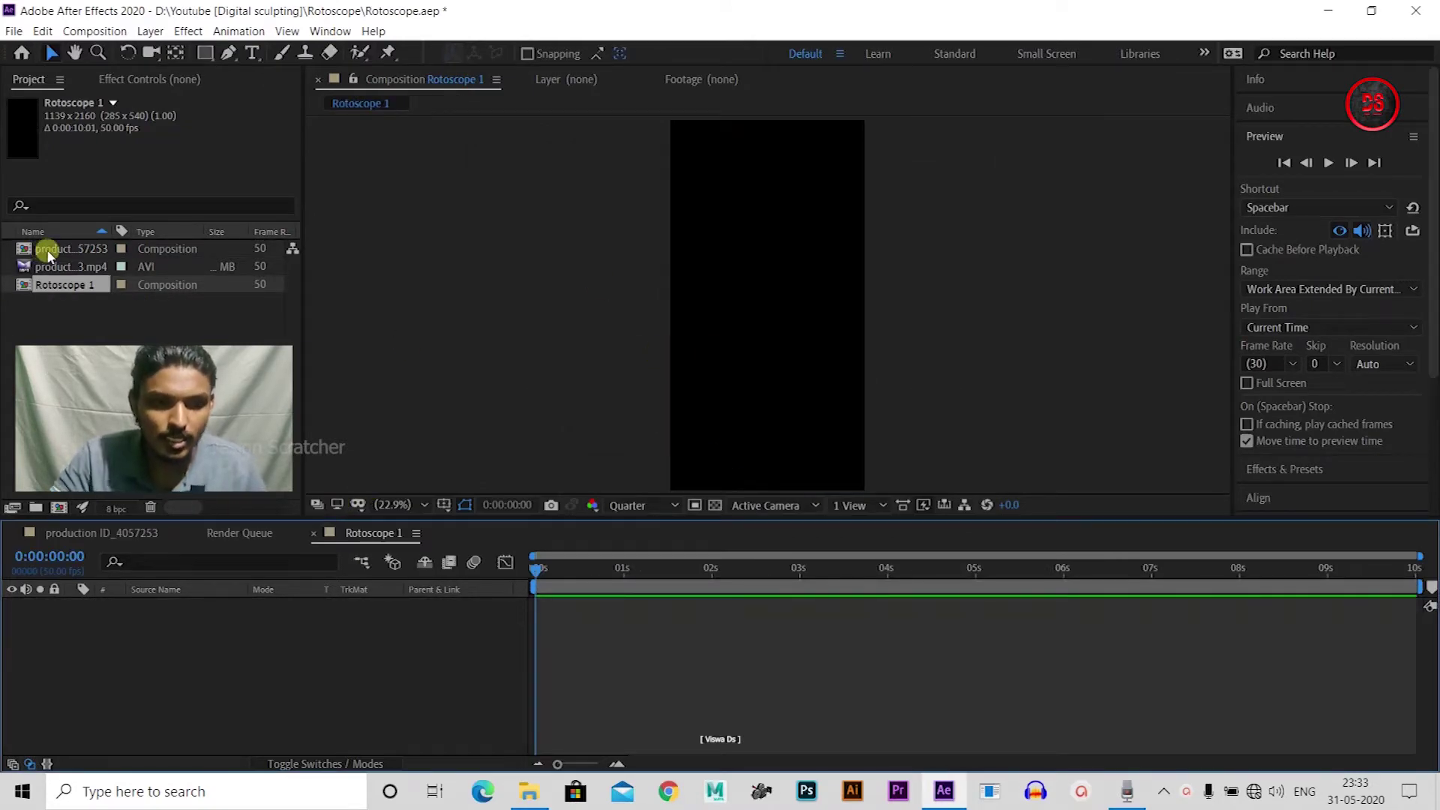
# Add production ID_4057253.mp4 from the Project panel to the Rotoscope 1 timeline
pyautogui.click(54, 267)
pyautogui.moveTo(54, 268); pyautogui.dragTo(150, 656)
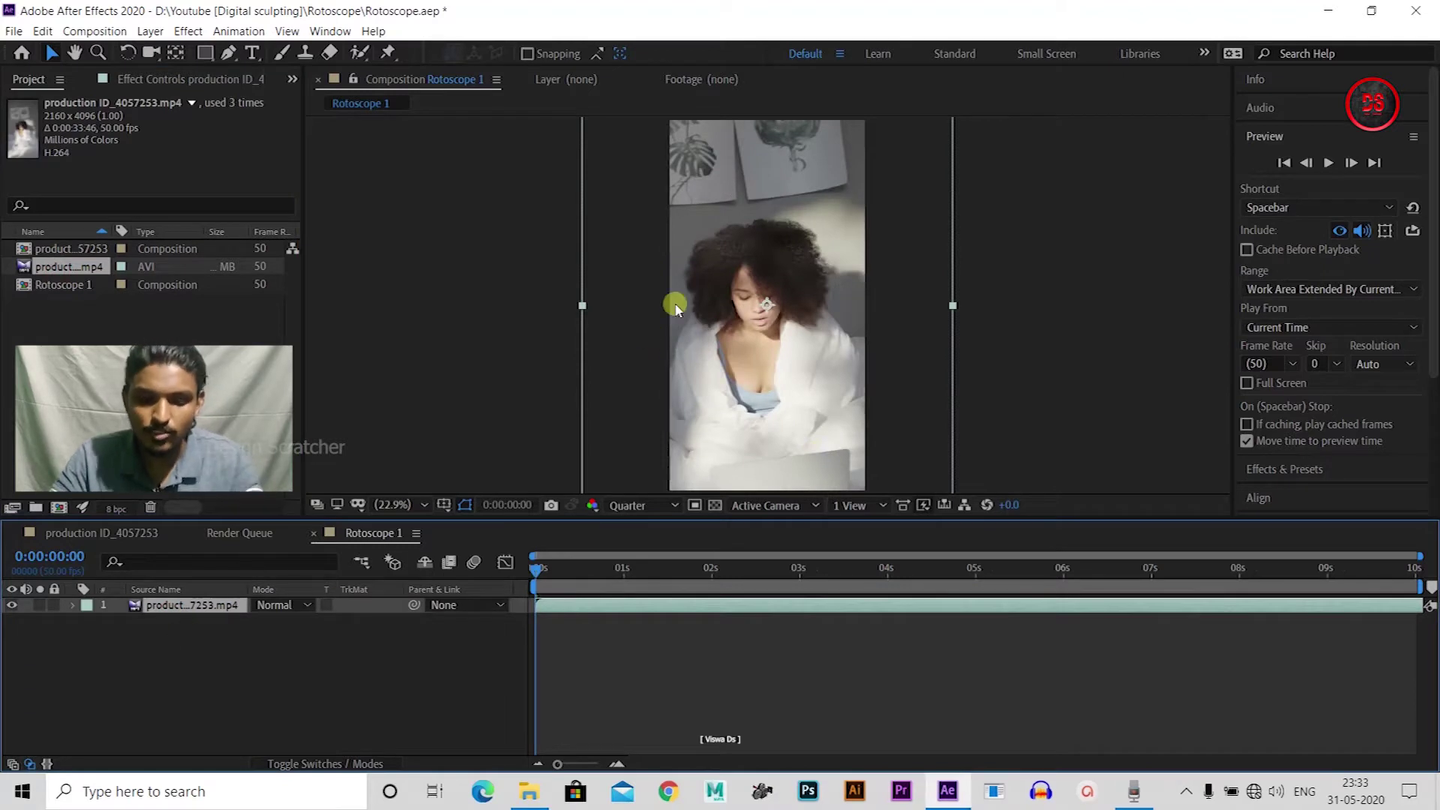
pyautogui.scroll(-5, 906, 304)
pyautogui.scroll(3, 908, 308)
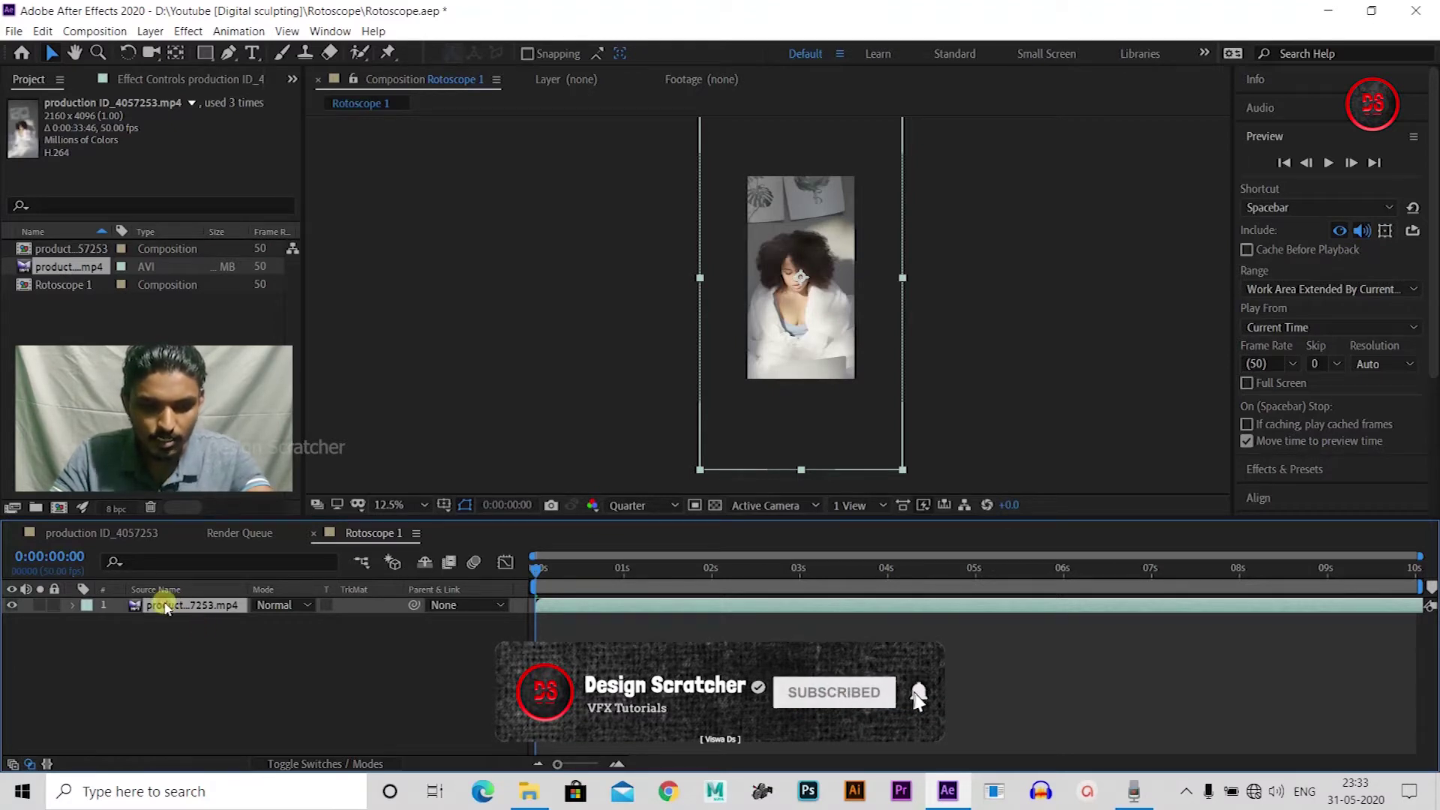
# Set the footage layer's Scale to 54%
pyautogui.press('s')
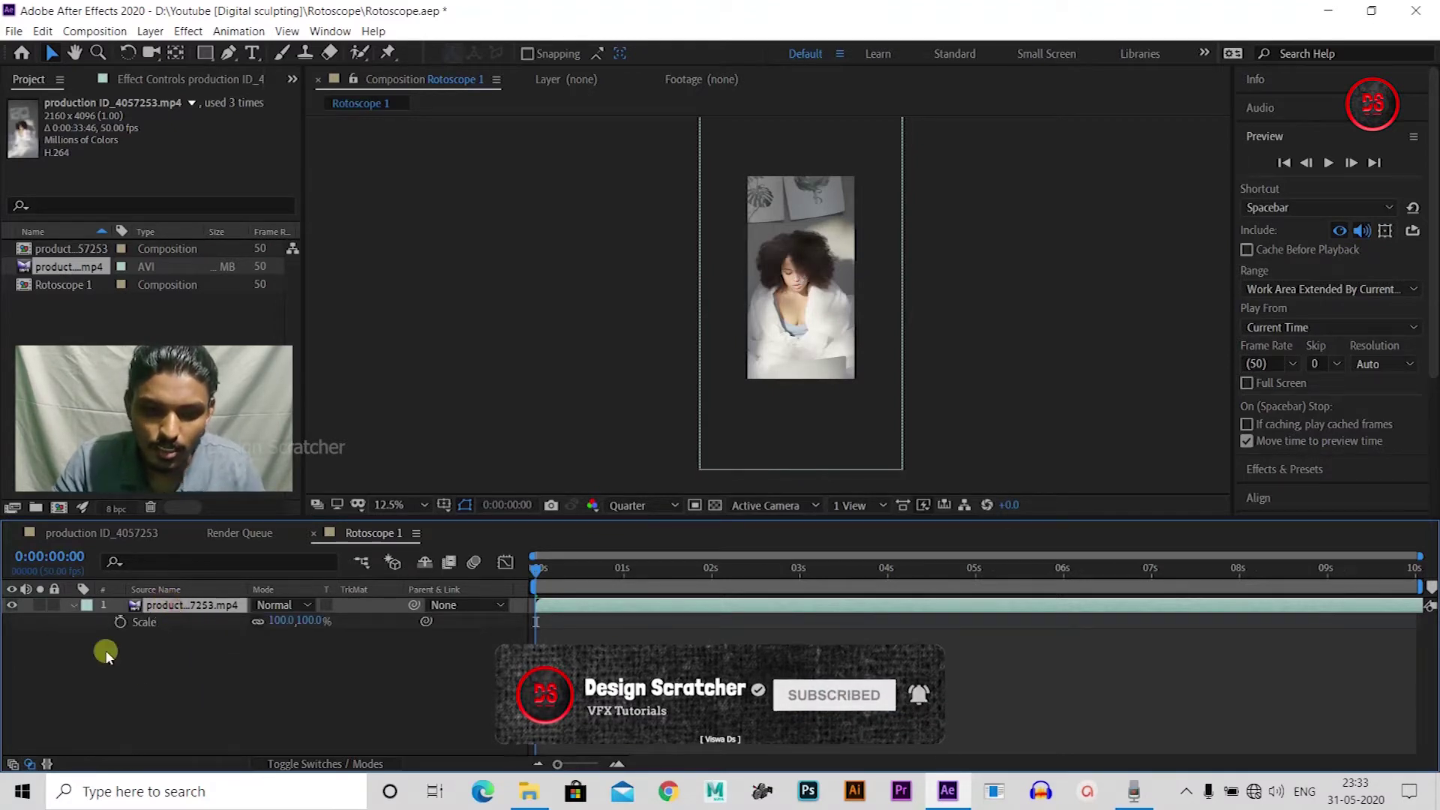
pyautogui.click(105, 650)
pyautogui.click(174, 613)
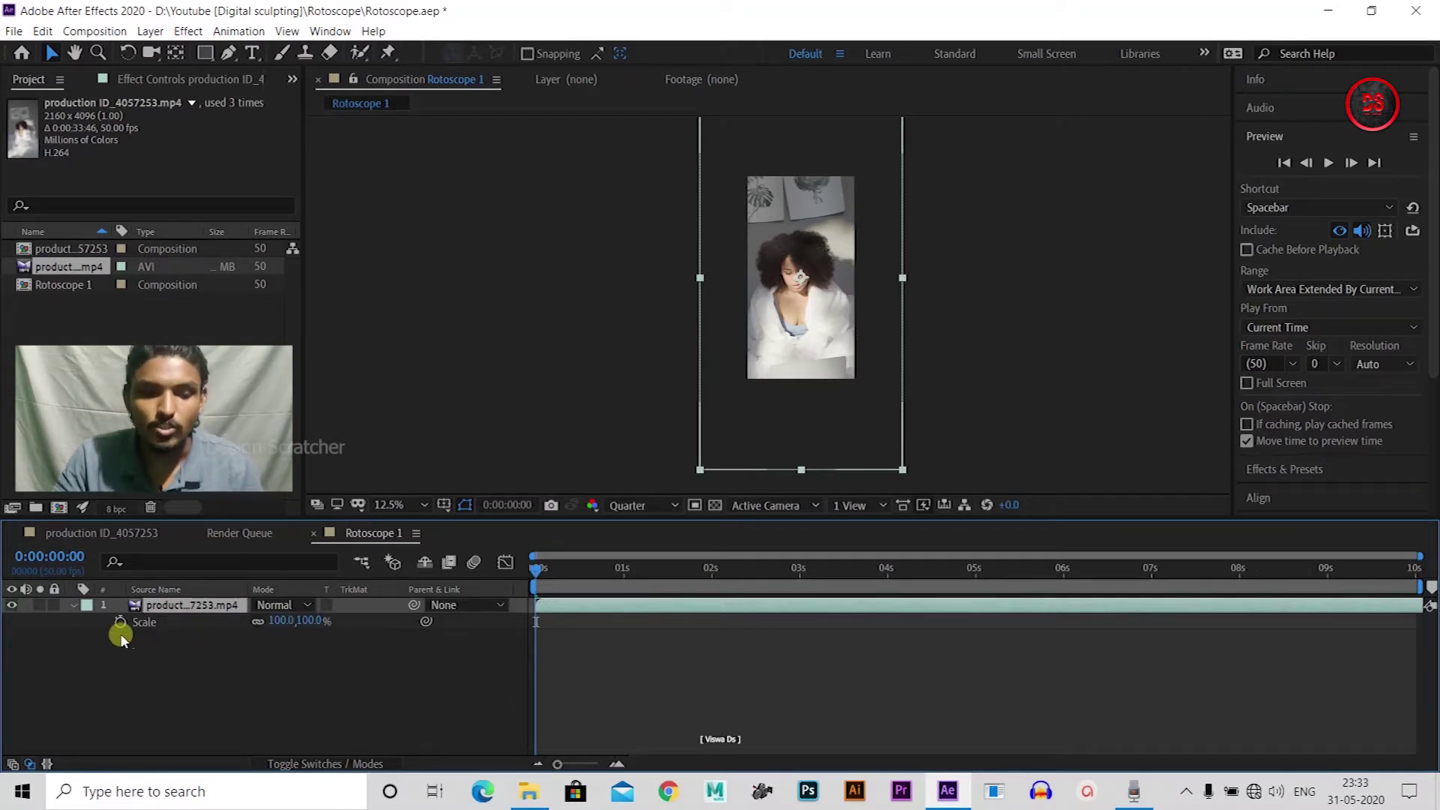
pyautogui.moveTo(279, 620); pyautogui.dragTo(232, 621)
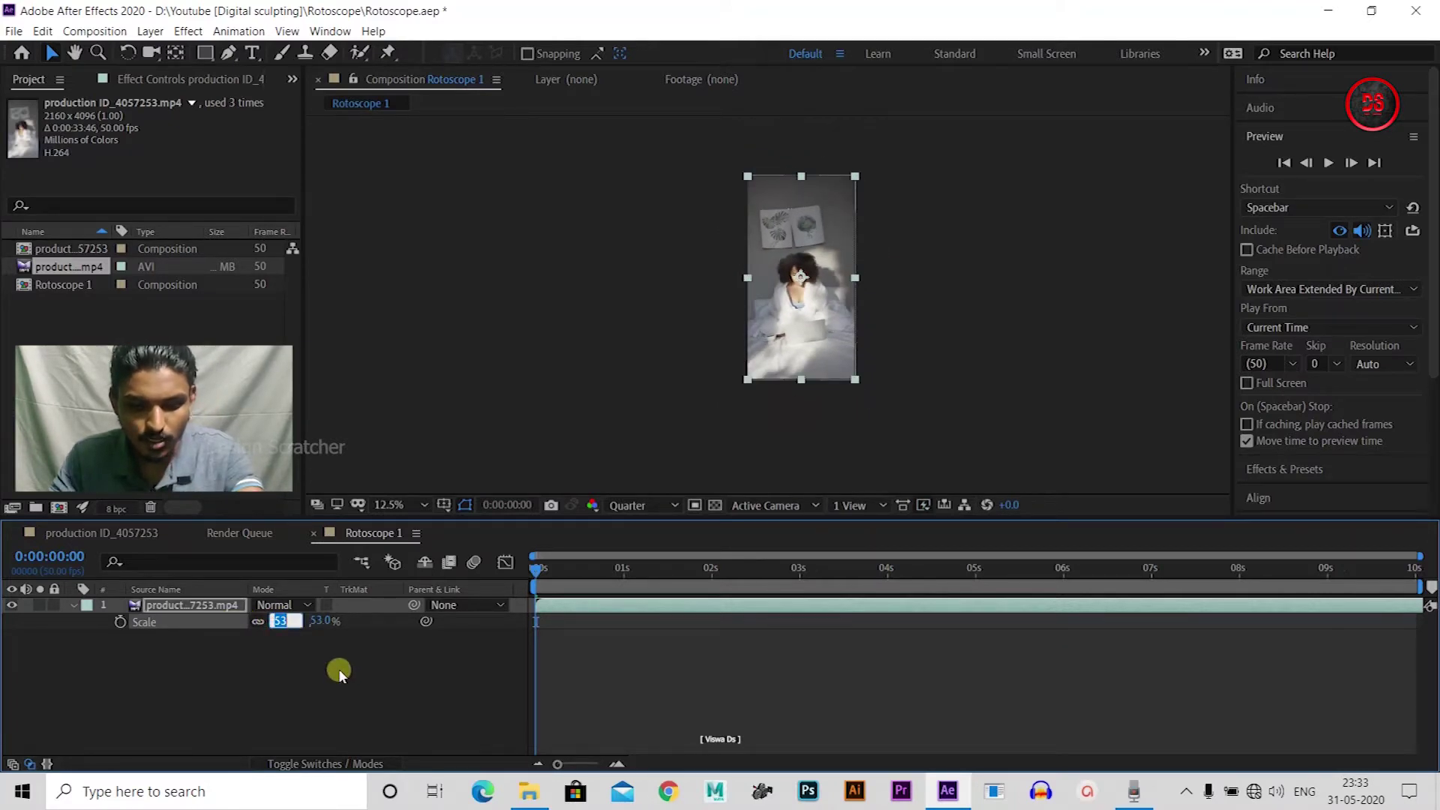
pyautogui.write('54')
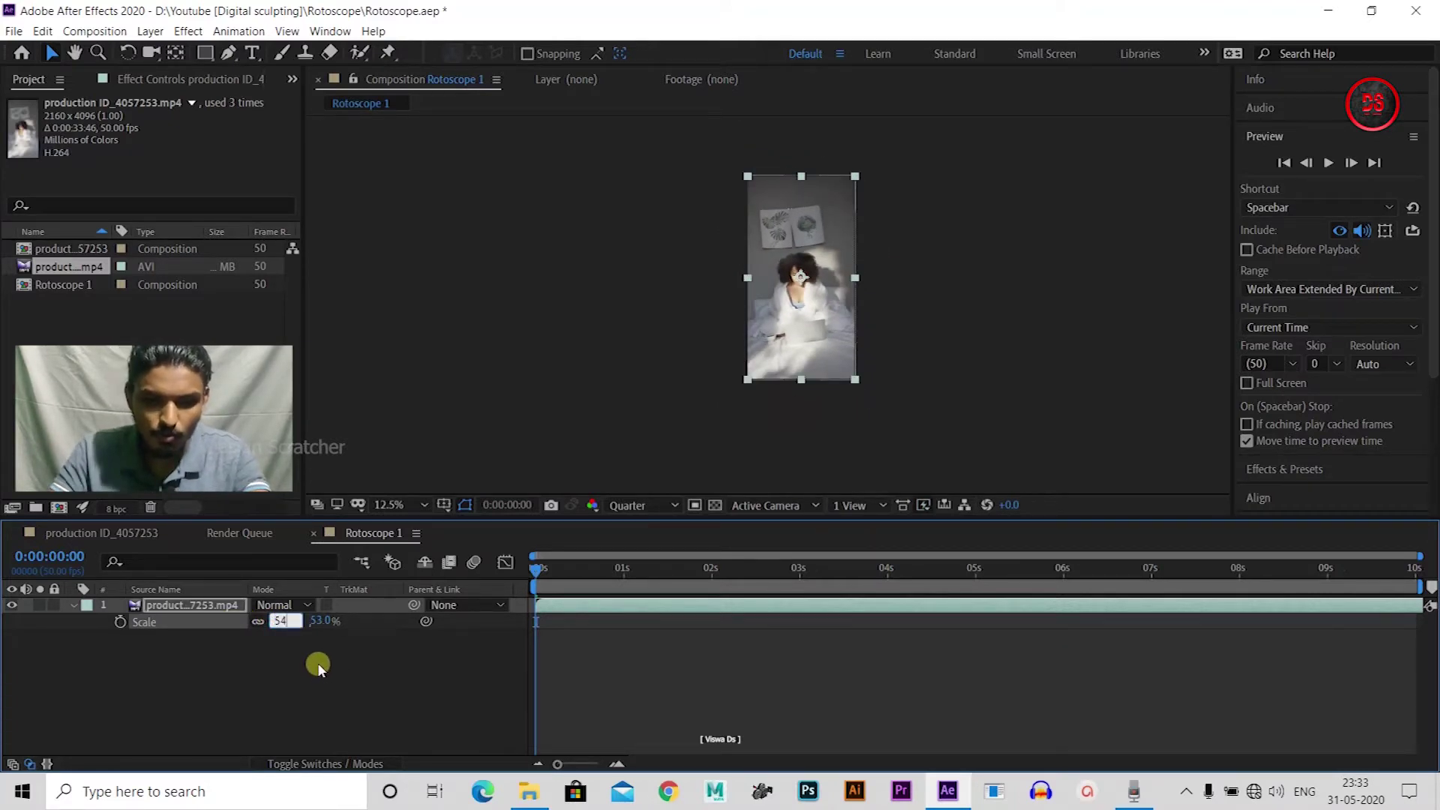
pyautogui.click(299, 687)
# Set the viewer magnification to Fit and collapse the layer's Scale property
pyautogui.press('.')
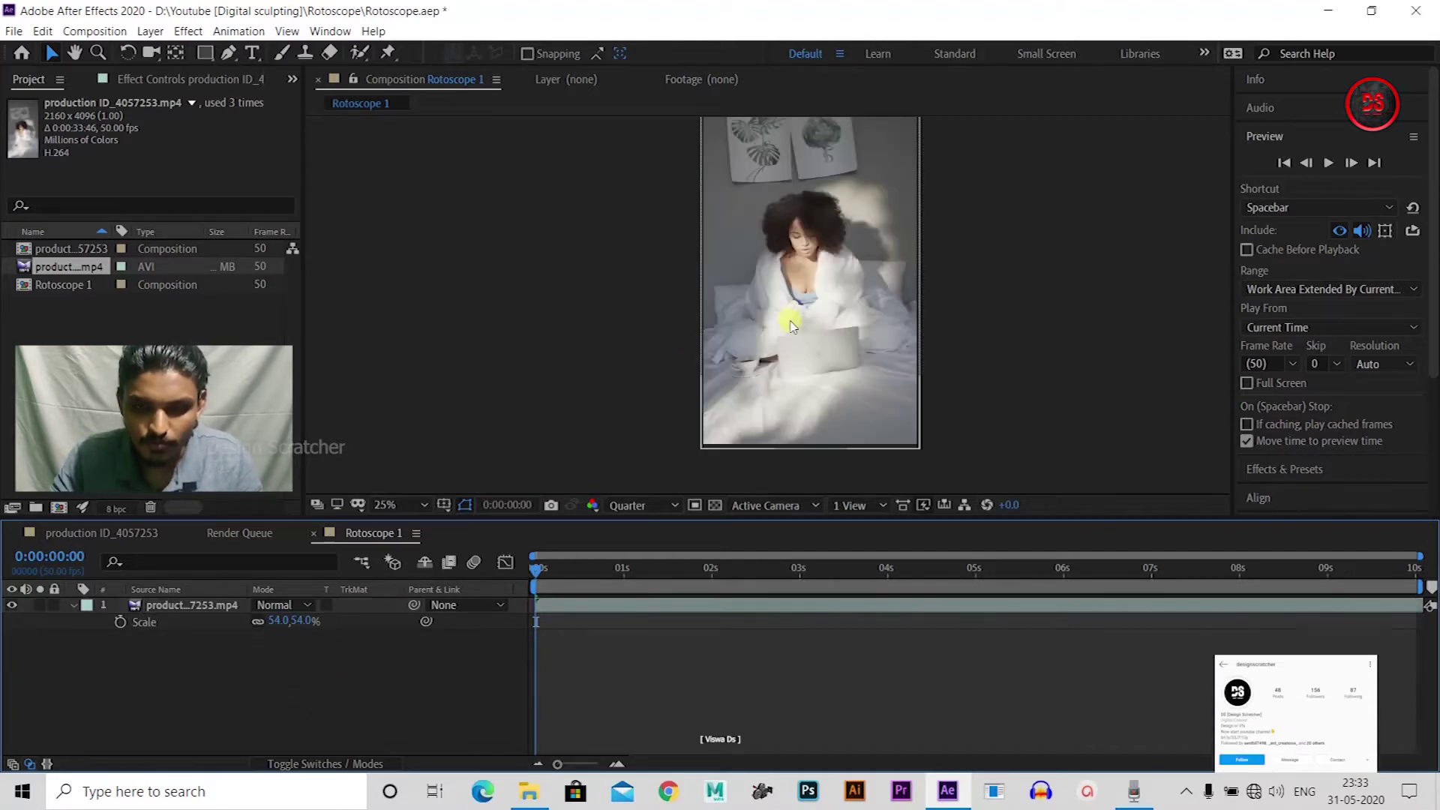
pyautogui.click(397, 505)
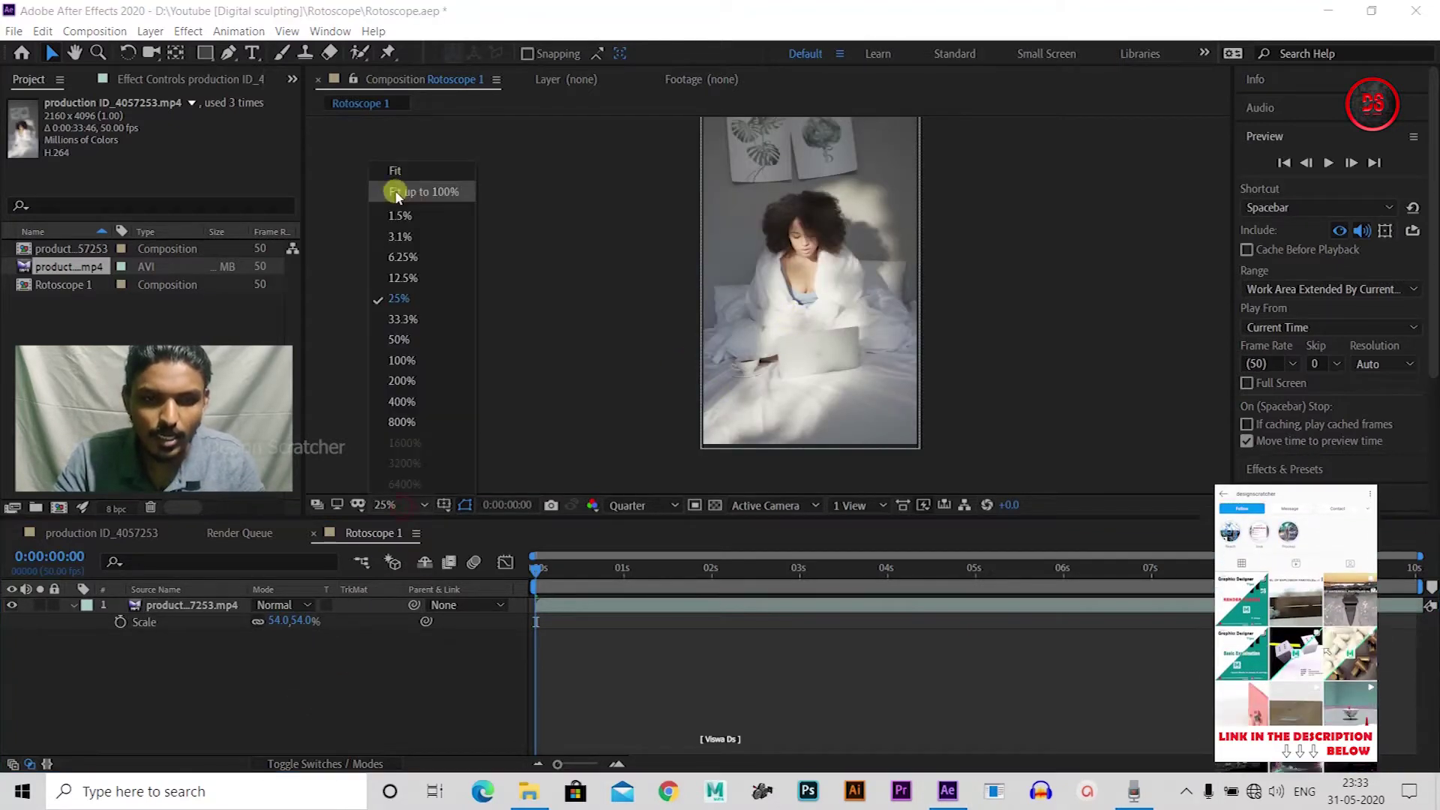
pyautogui.click(441, 193)
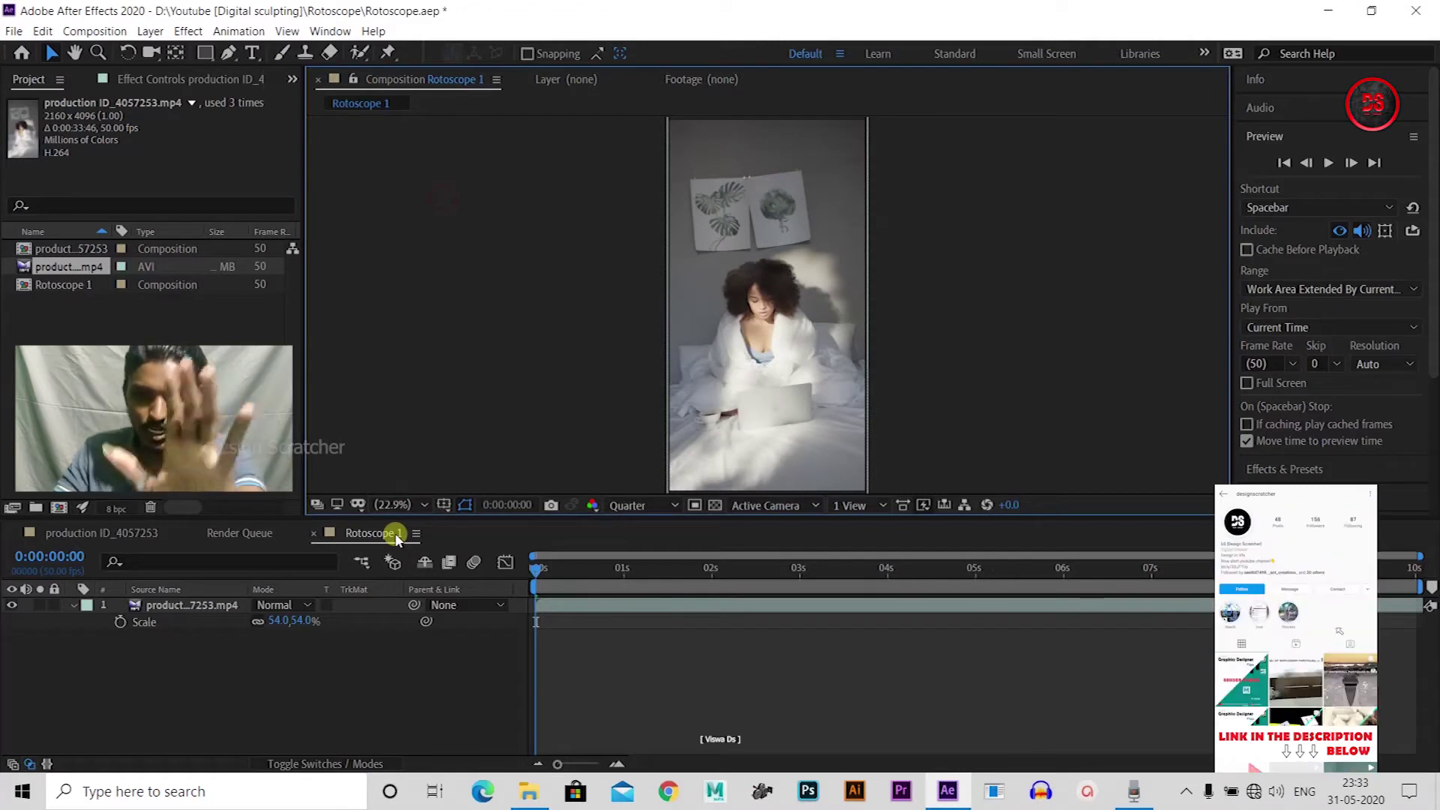
pyautogui.click(66, 606)
pyautogui.click(169, 604)
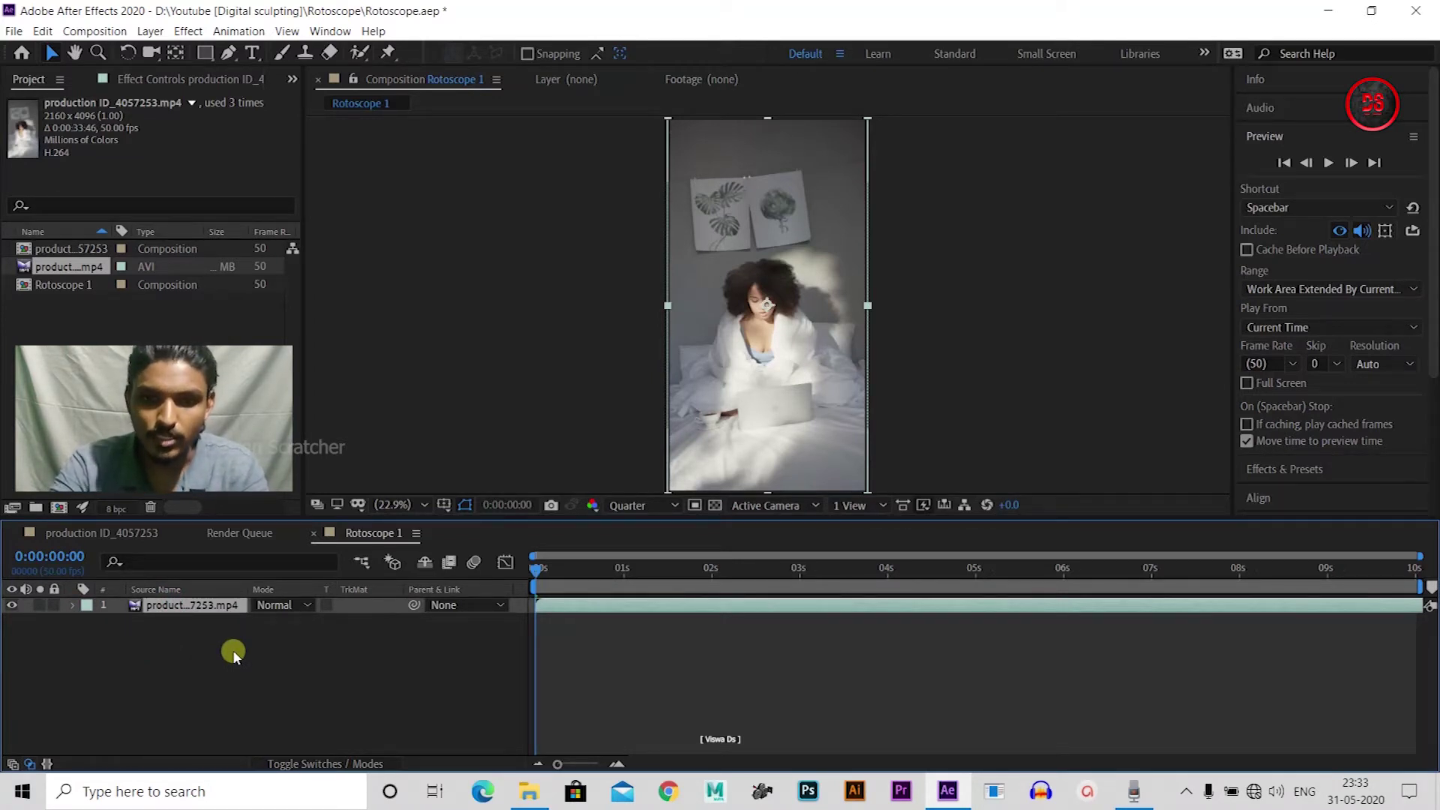
# Change the Rotoscope 1 duration to 0:00:04:00 in Composition Settings
pyautogui.click(537, 568)
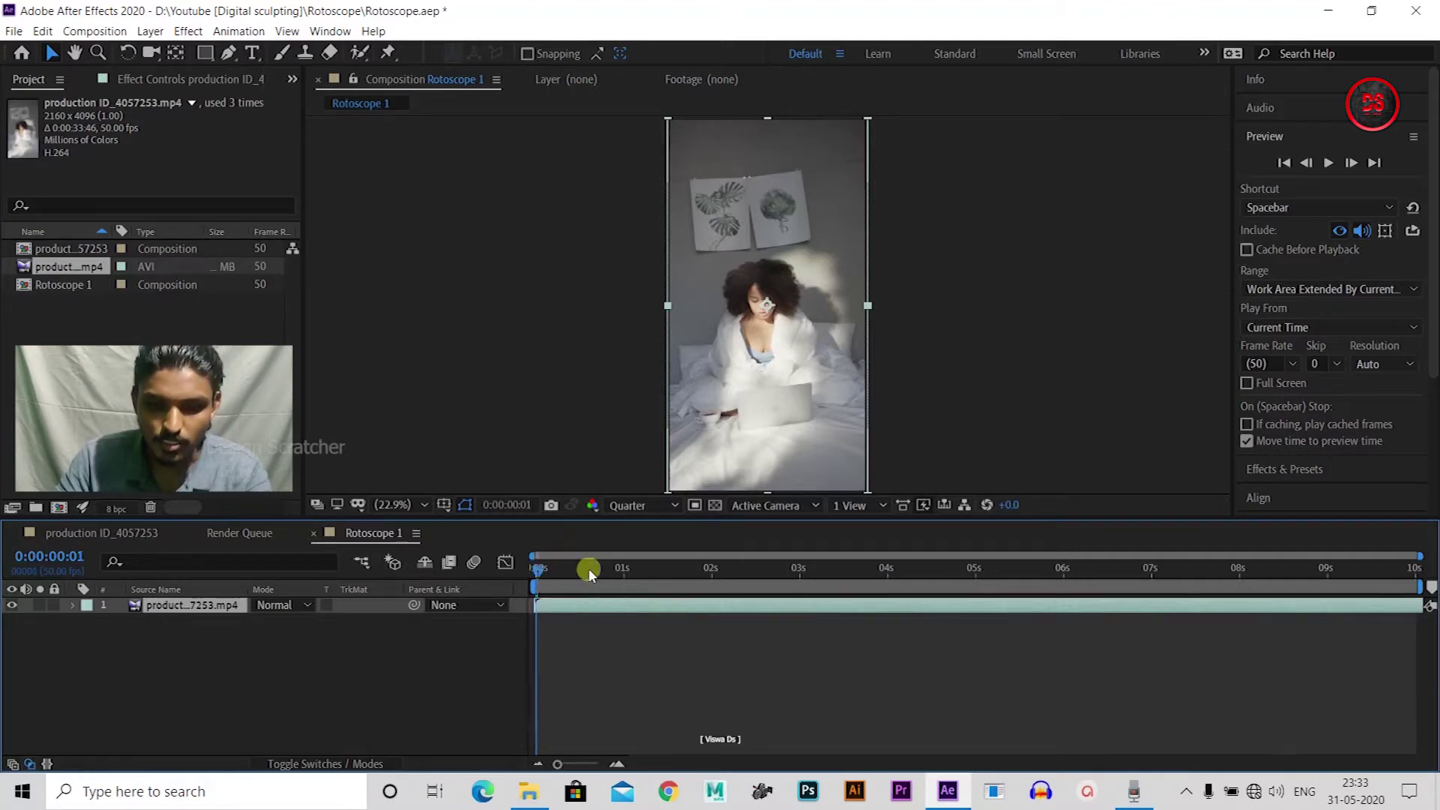
pyautogui.moveTo(588, 568); pyautogui.dragTo(529, 570)
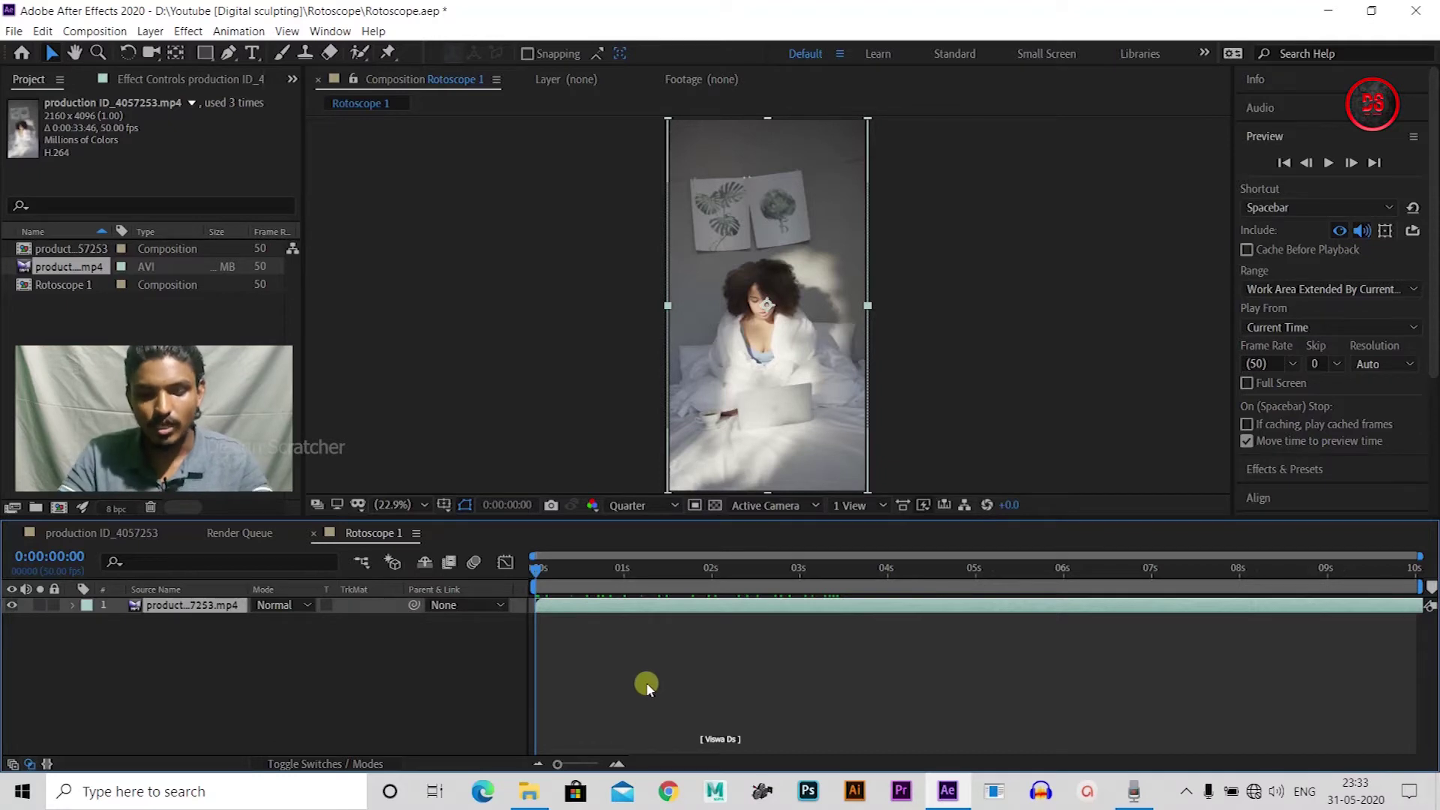
pyautogui.hotkey('ctrl', 'k')
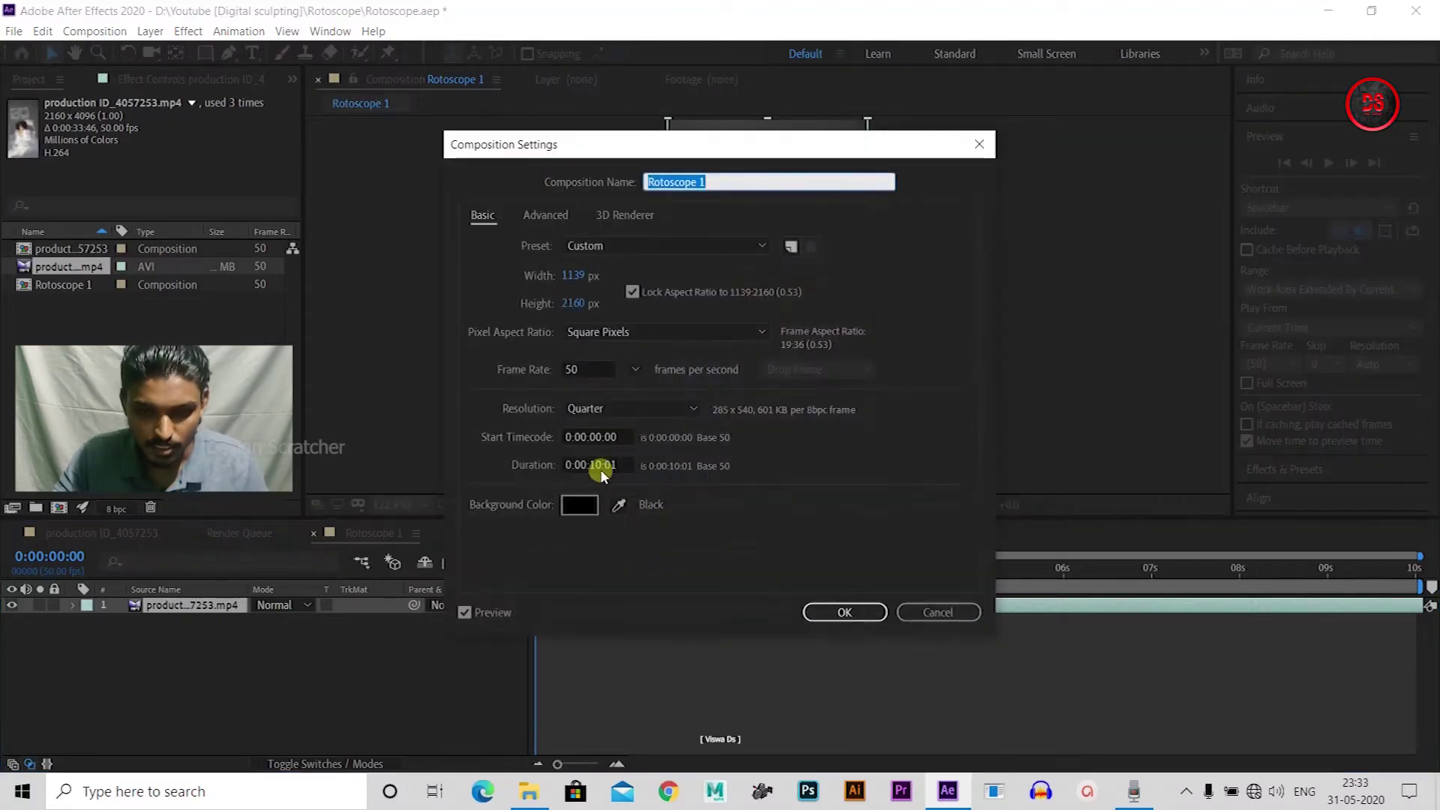
pyautogui.click(616, 464)
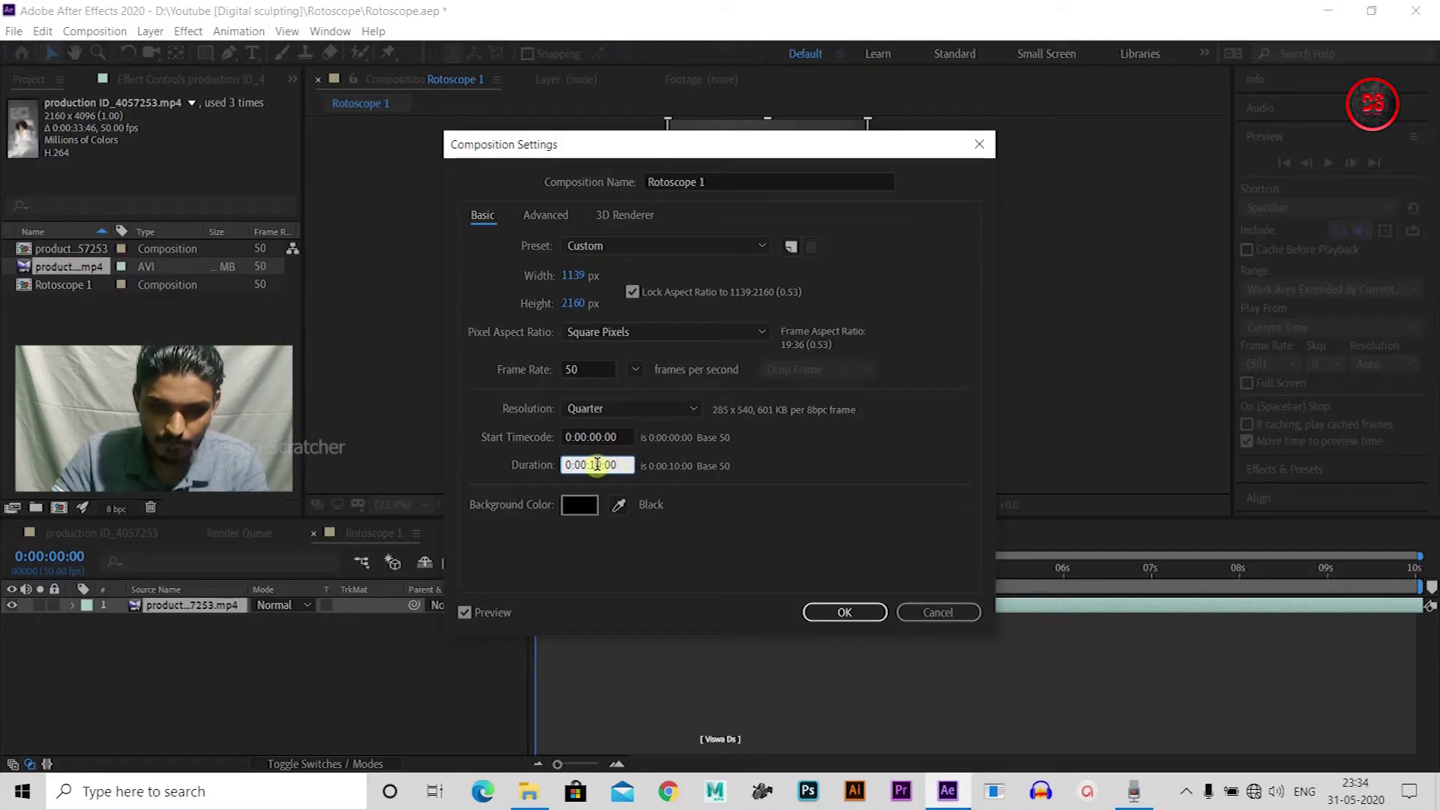
pyautogui.press('BackSpace')
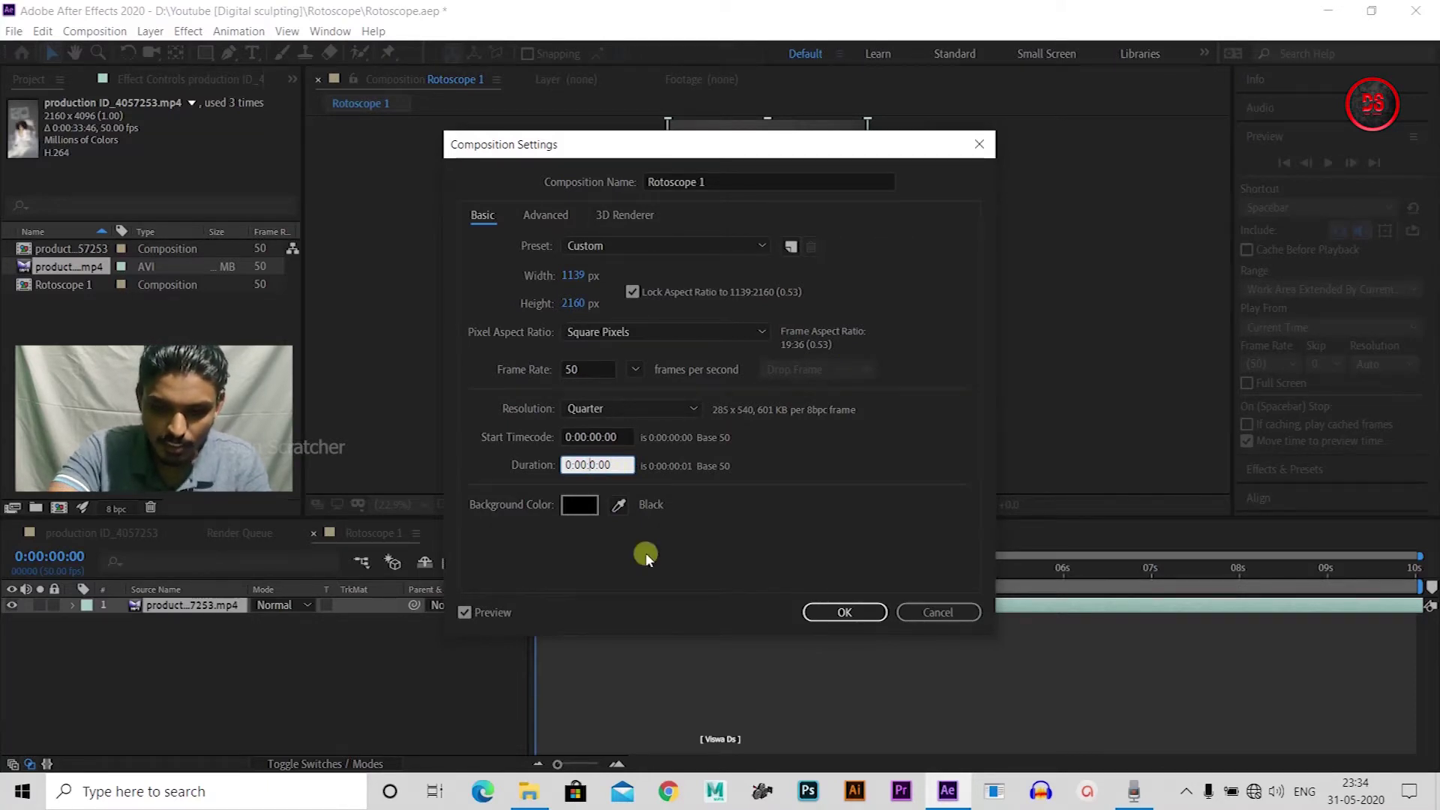
pyautogui.write('4')
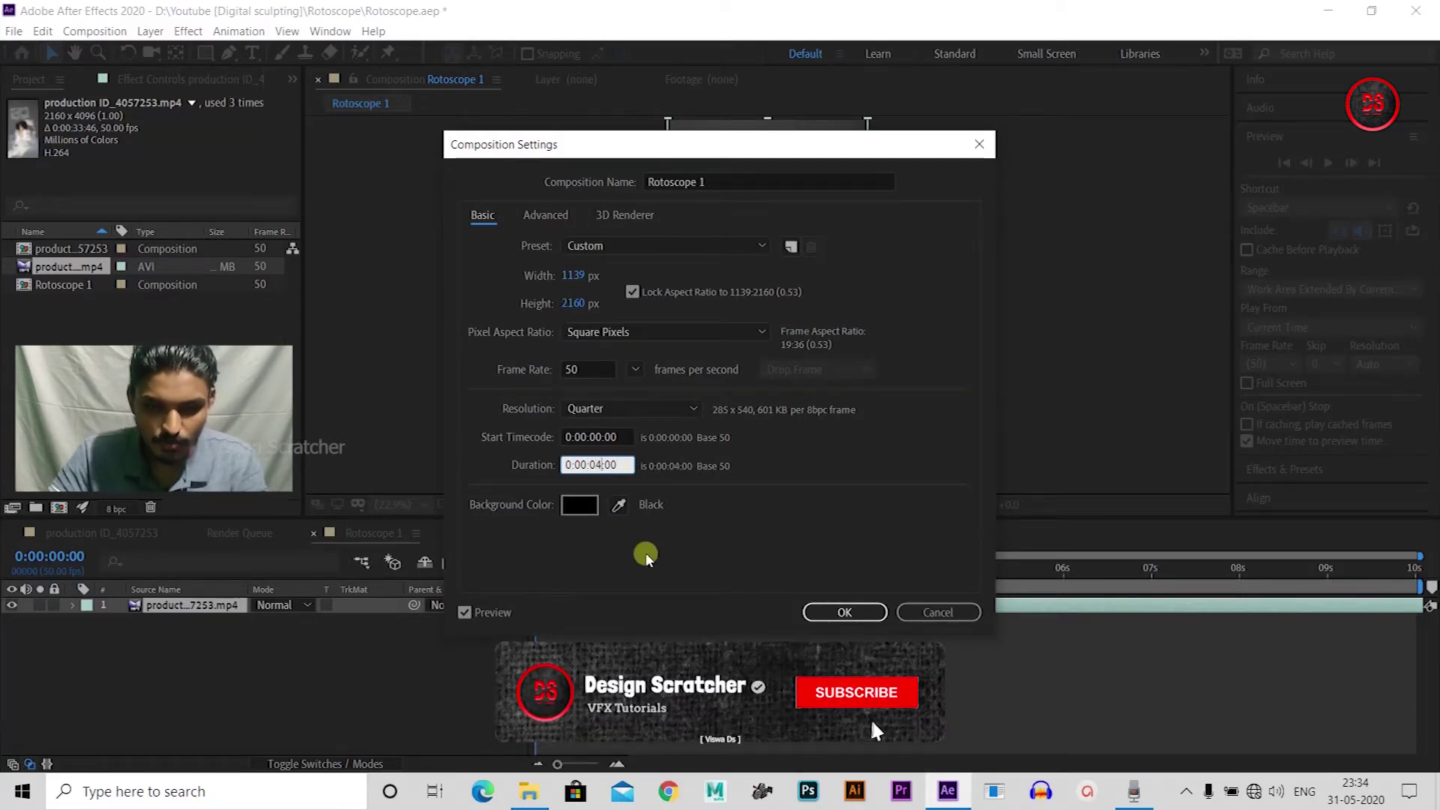
pyautogui.click(834, 607)
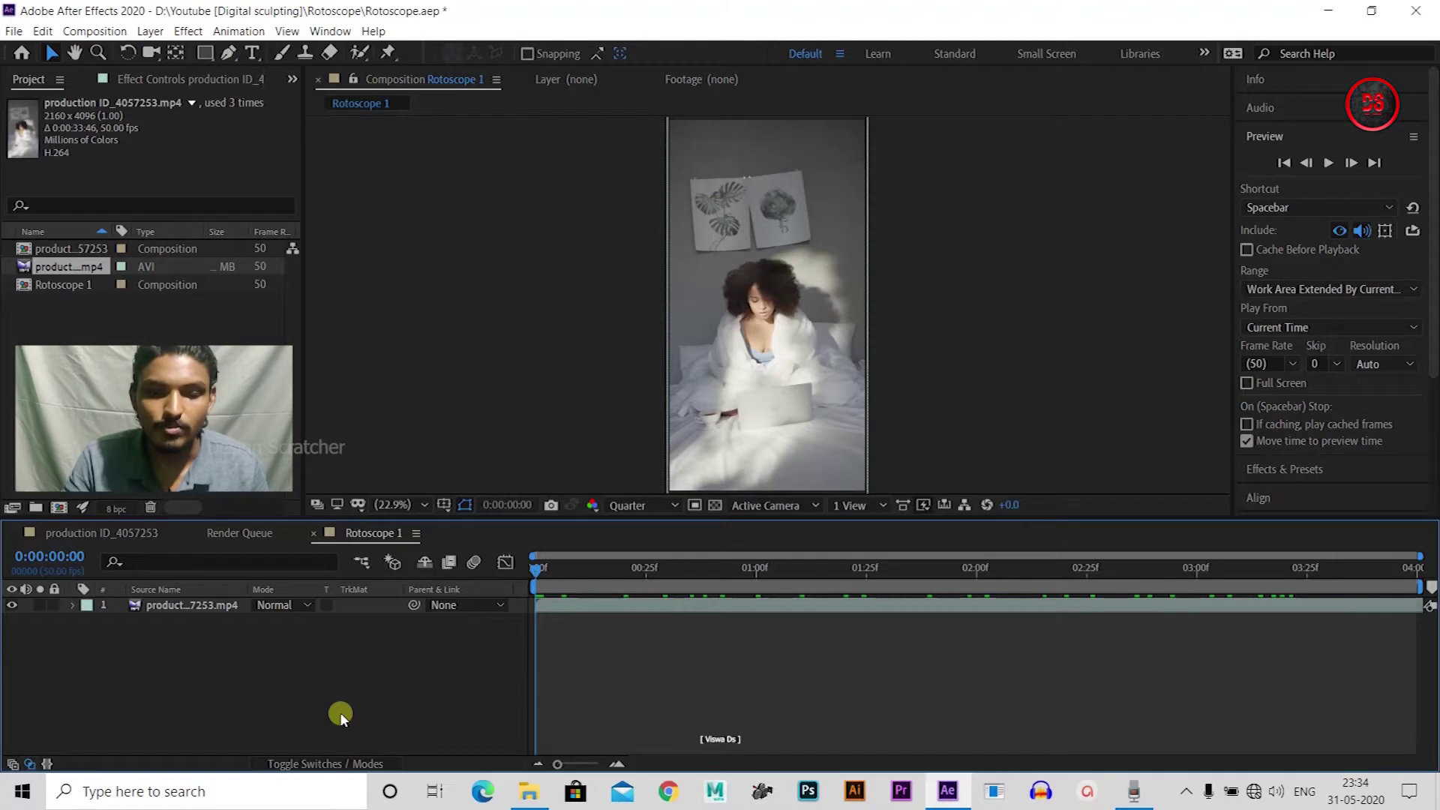
# Duplicate the footage layer with Ctrl+D and turn off the lower copy's visibility
pyautogui.click(155, 609)
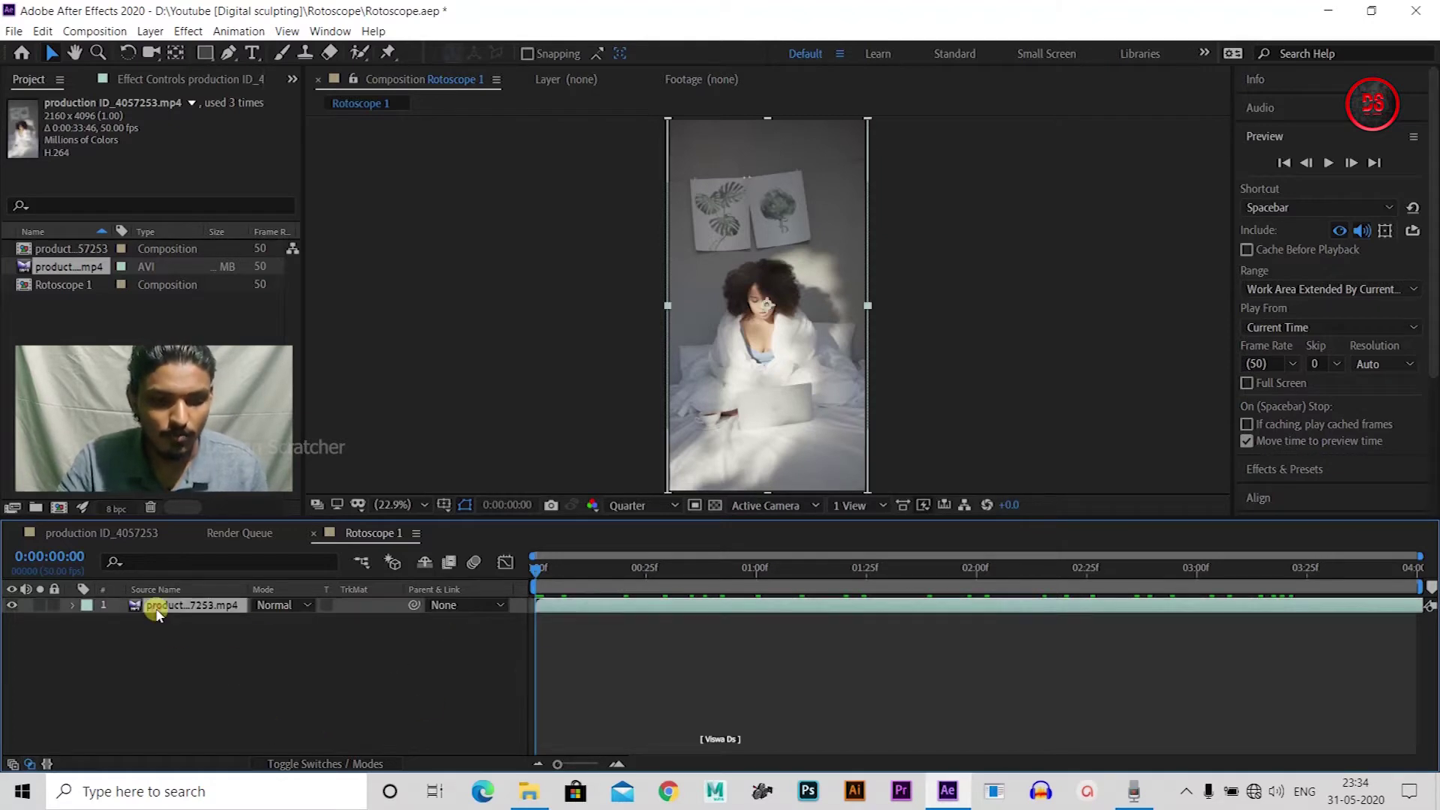
pyautogui.hotkey('ctrl', 'd')
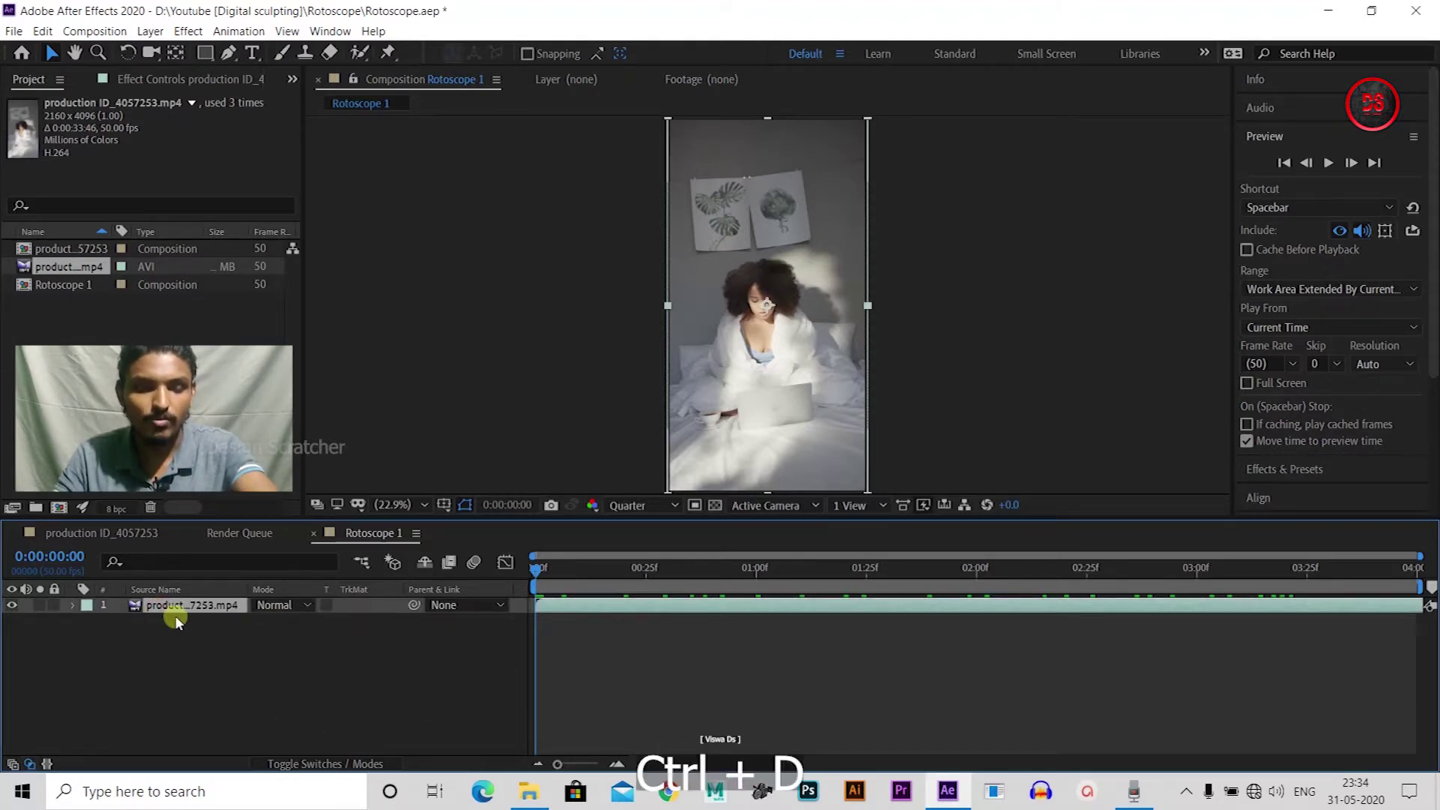
pyautogui.click(150, 621)
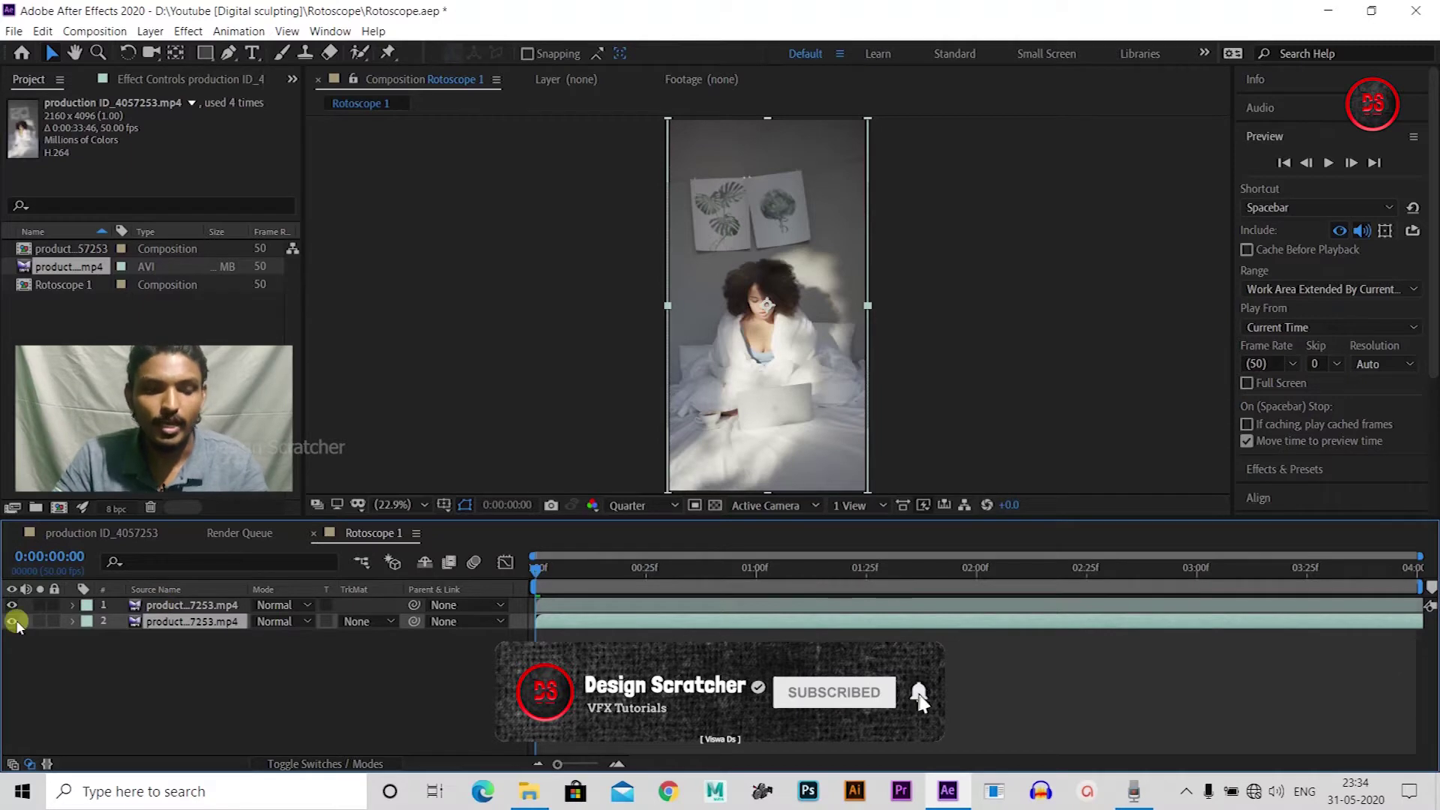
pyautogui.click(12, 621)
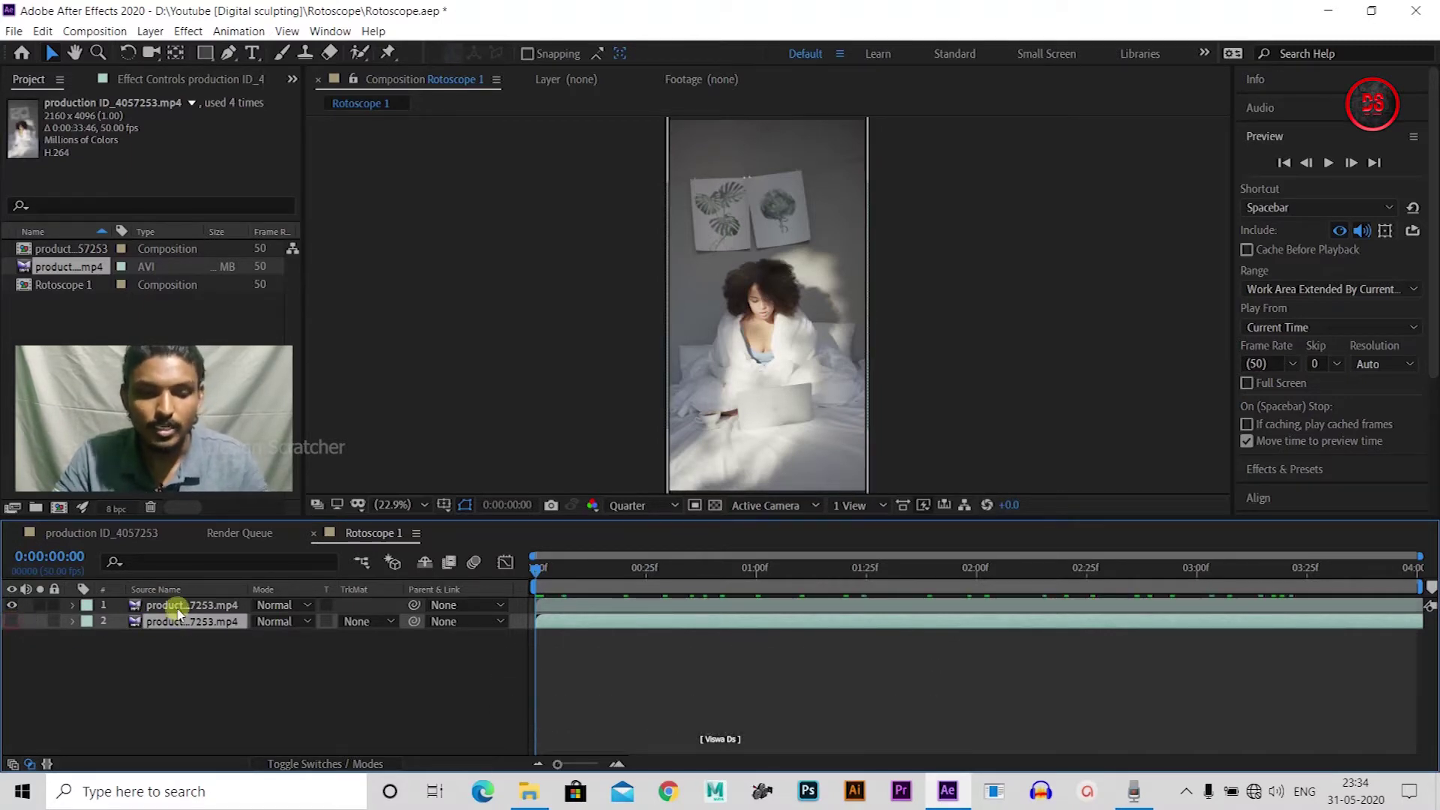
pyautogui.click(188, 606)
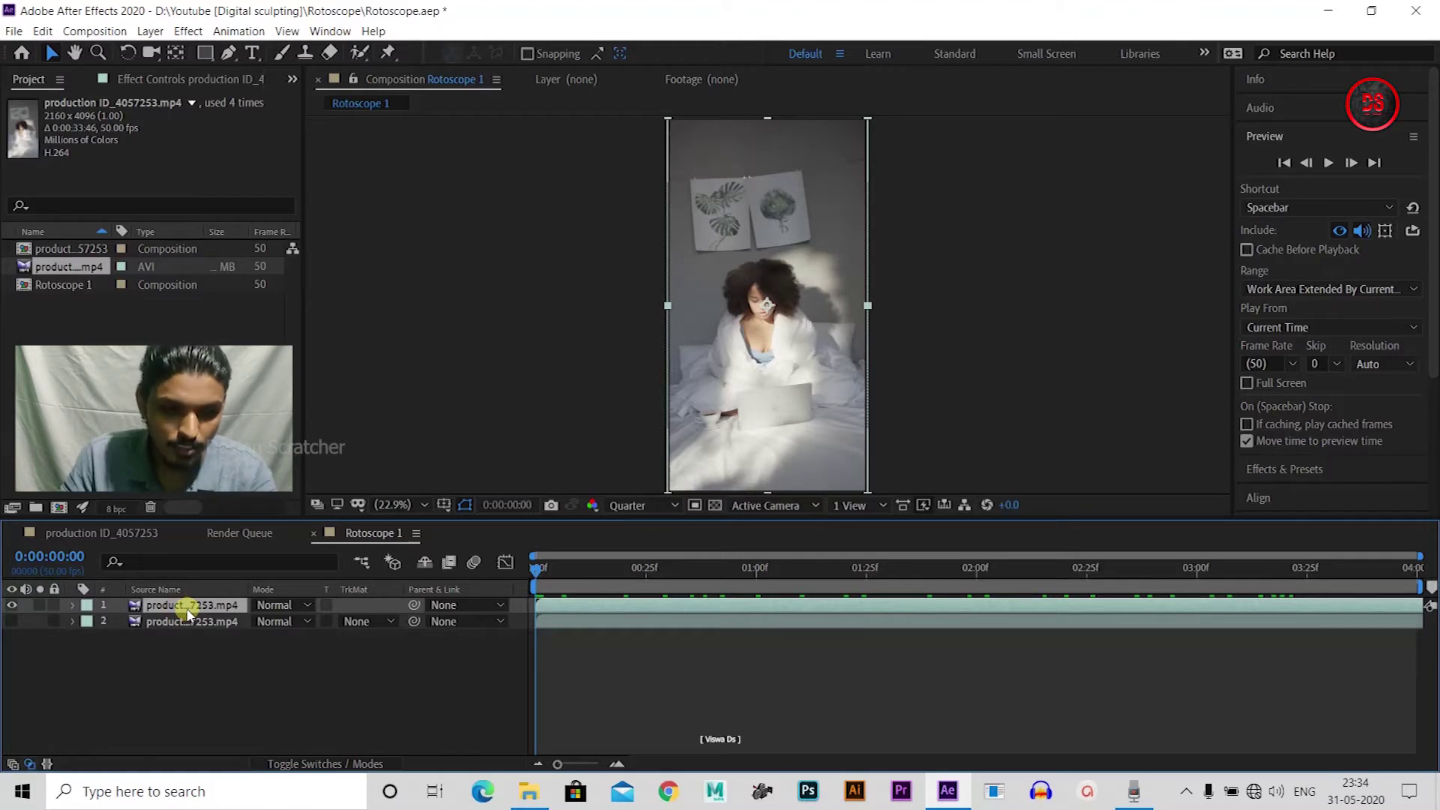
pyautogui.click(179, 621)
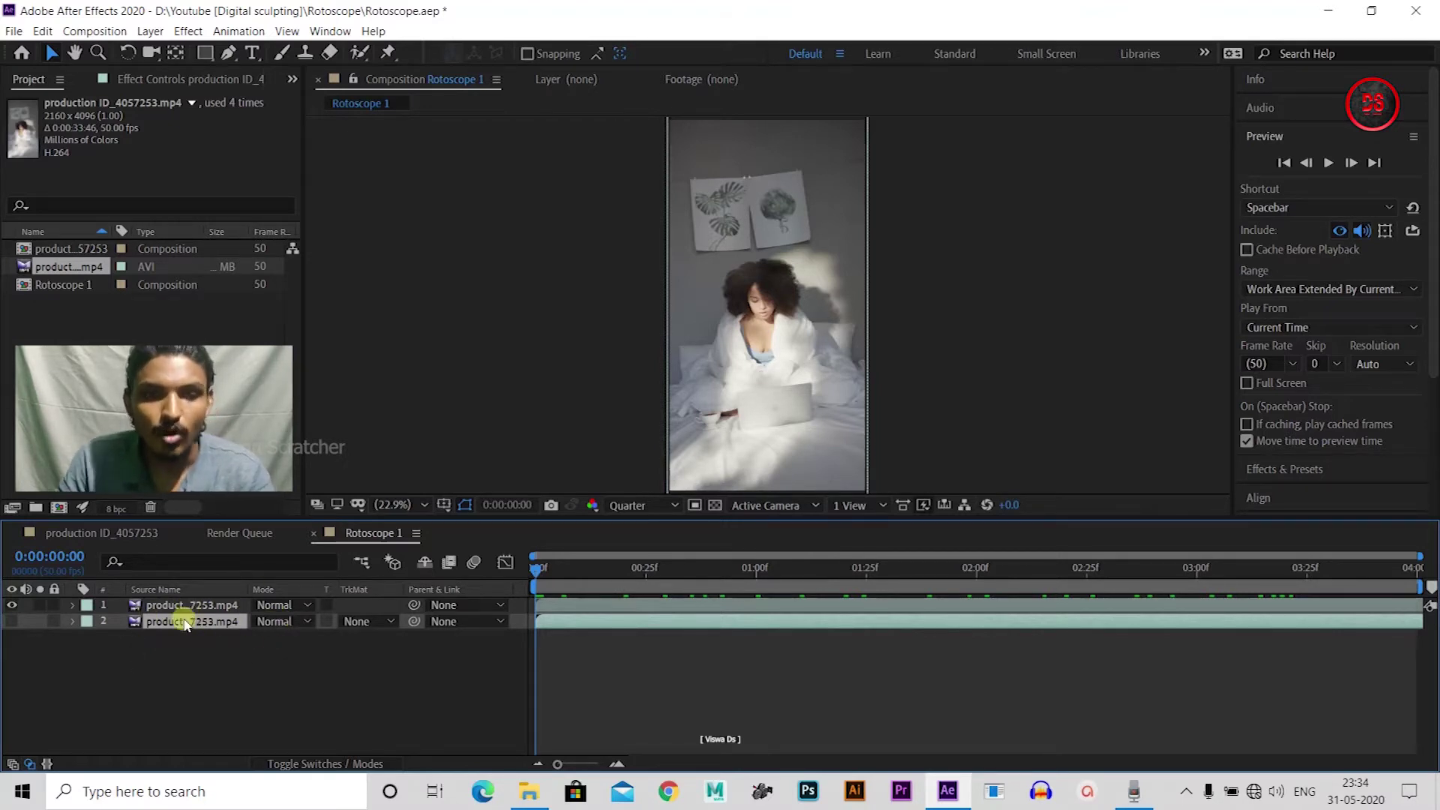
pyautogui.click(151, 610)
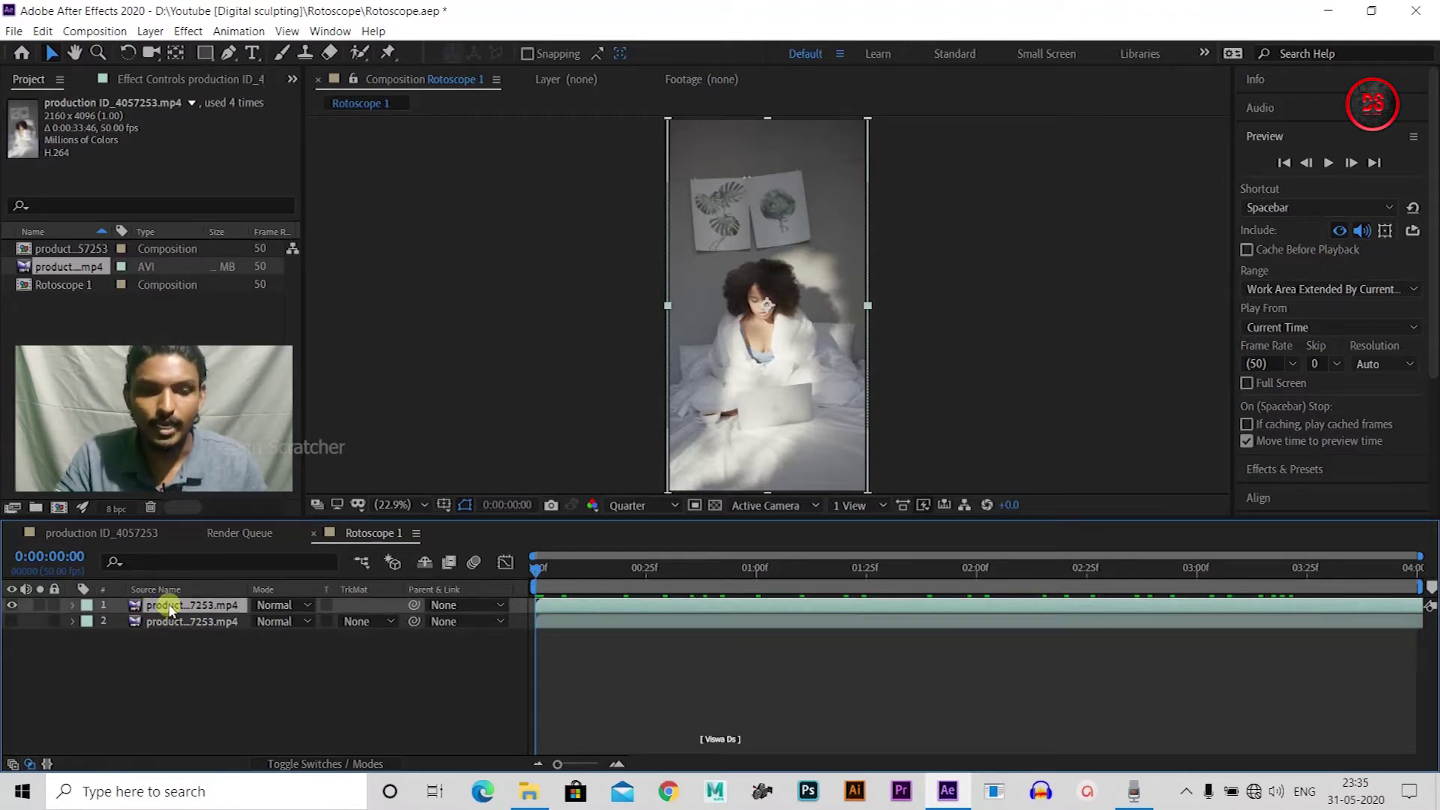
# Apply Effect > Boris FX Mocha > Mocha AE to the top footage layer
pyautogui.click(187, 32)
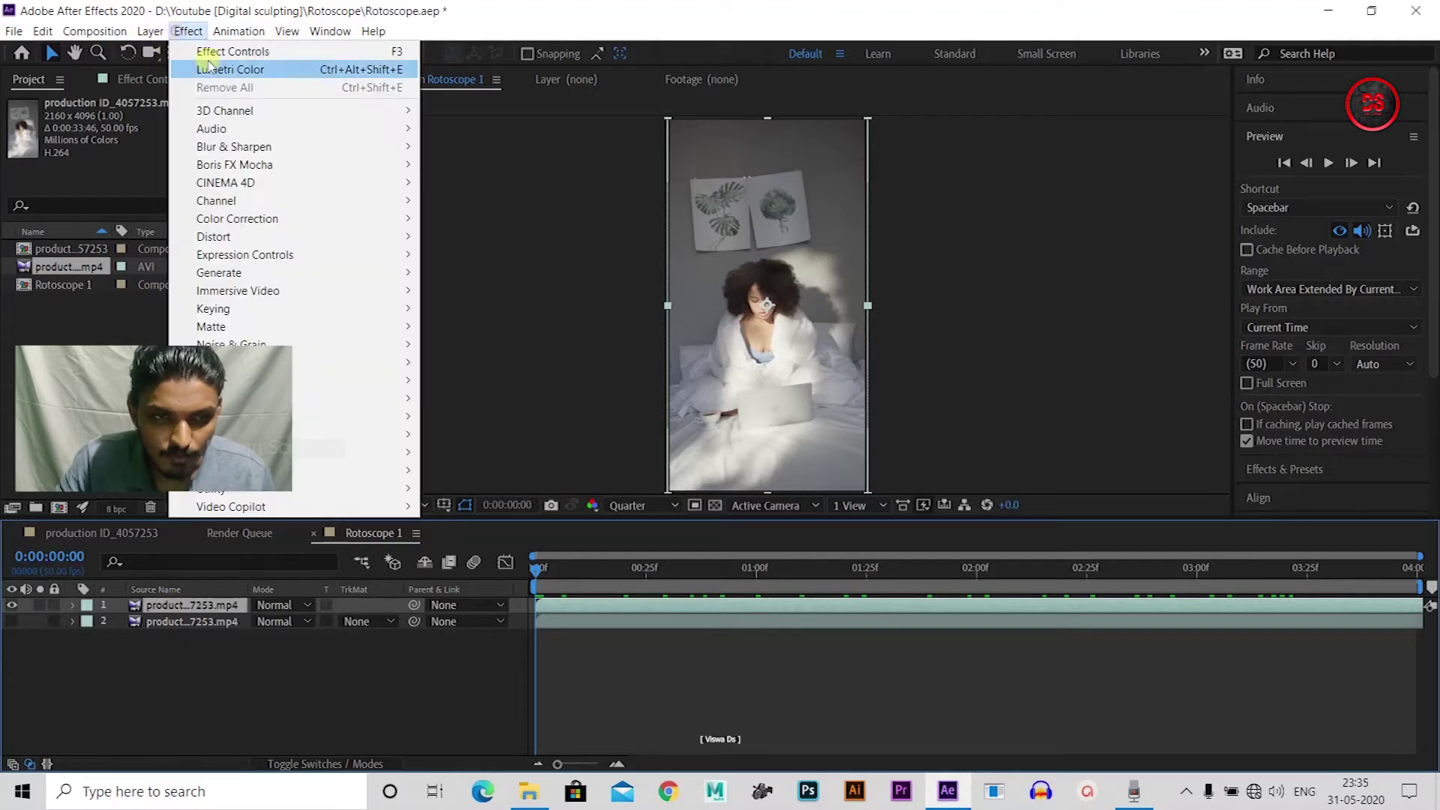
pyautogui.moveTo(402, 173)
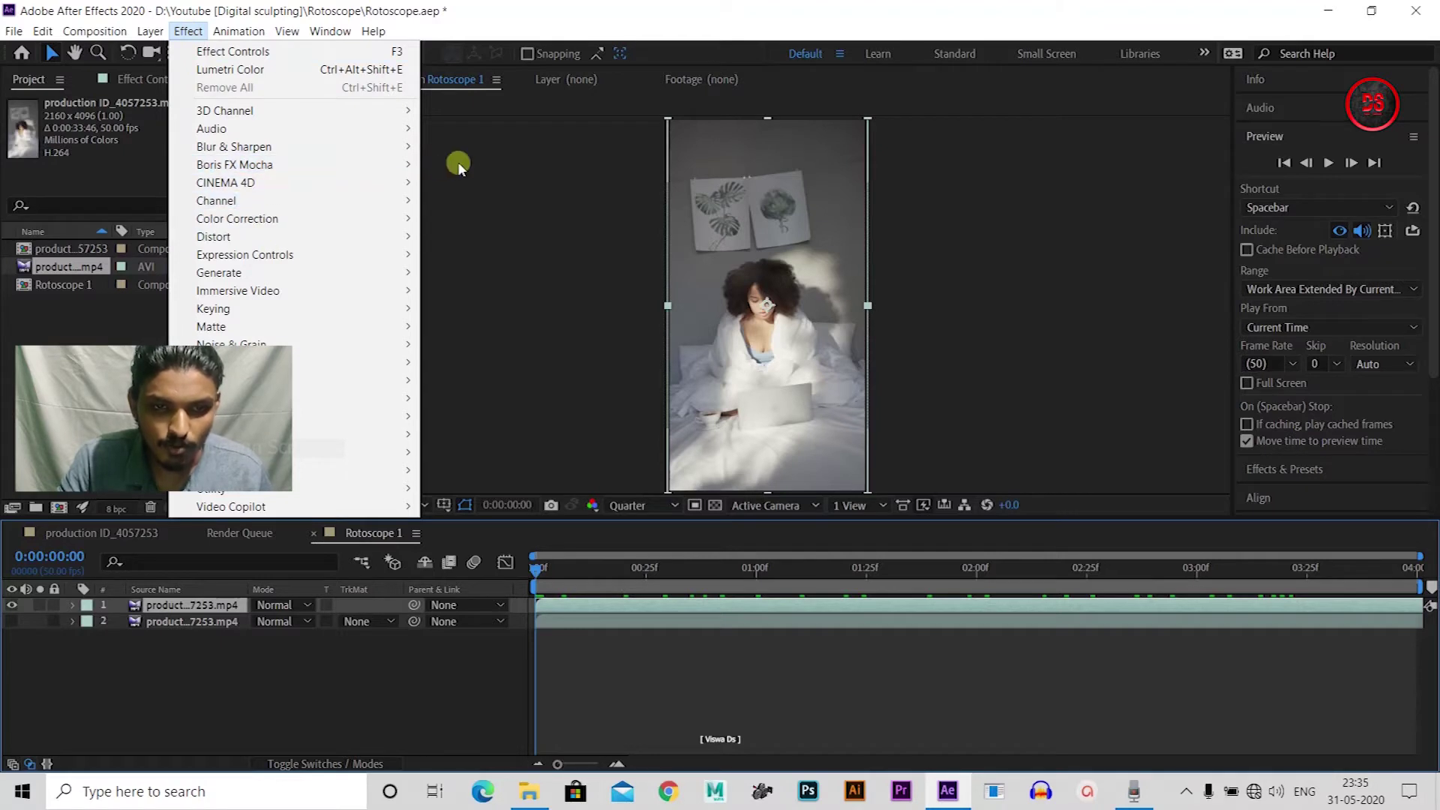
pyautogui.click(415, 160)
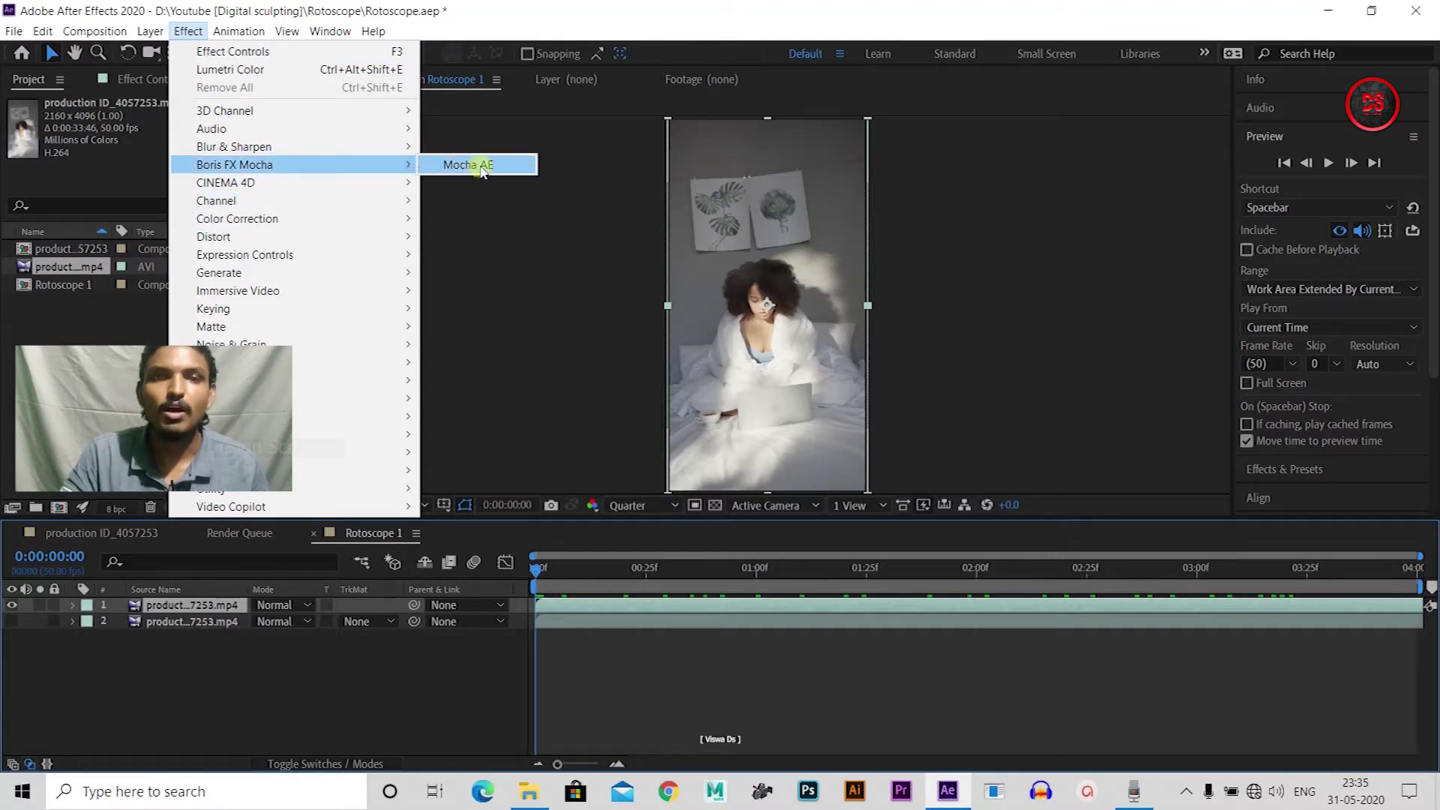
pyautogui.click(482, 170)
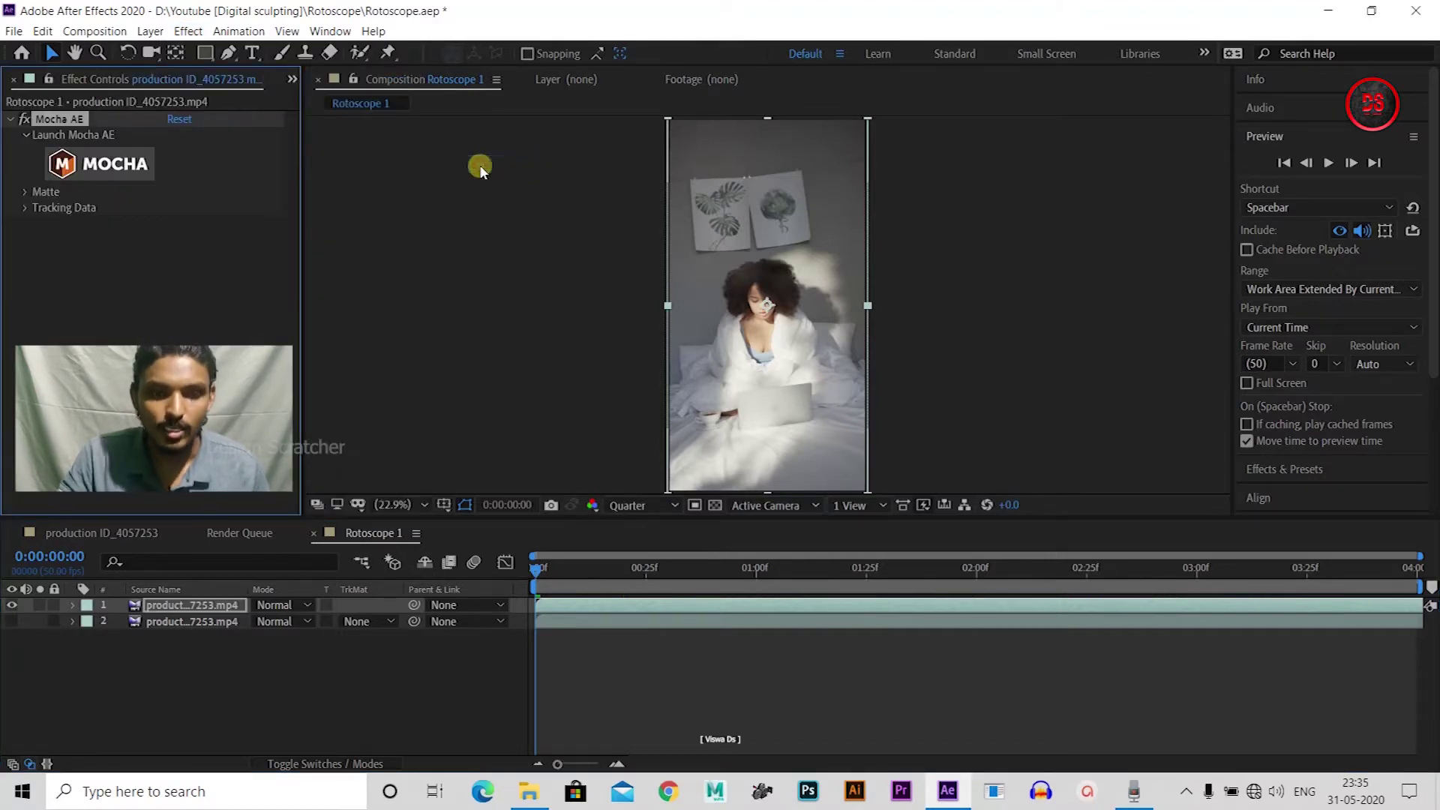
# Launch Mocha from Effect Controls and continue with proxy-resolution tracking
pyautogui.click(125, 177)
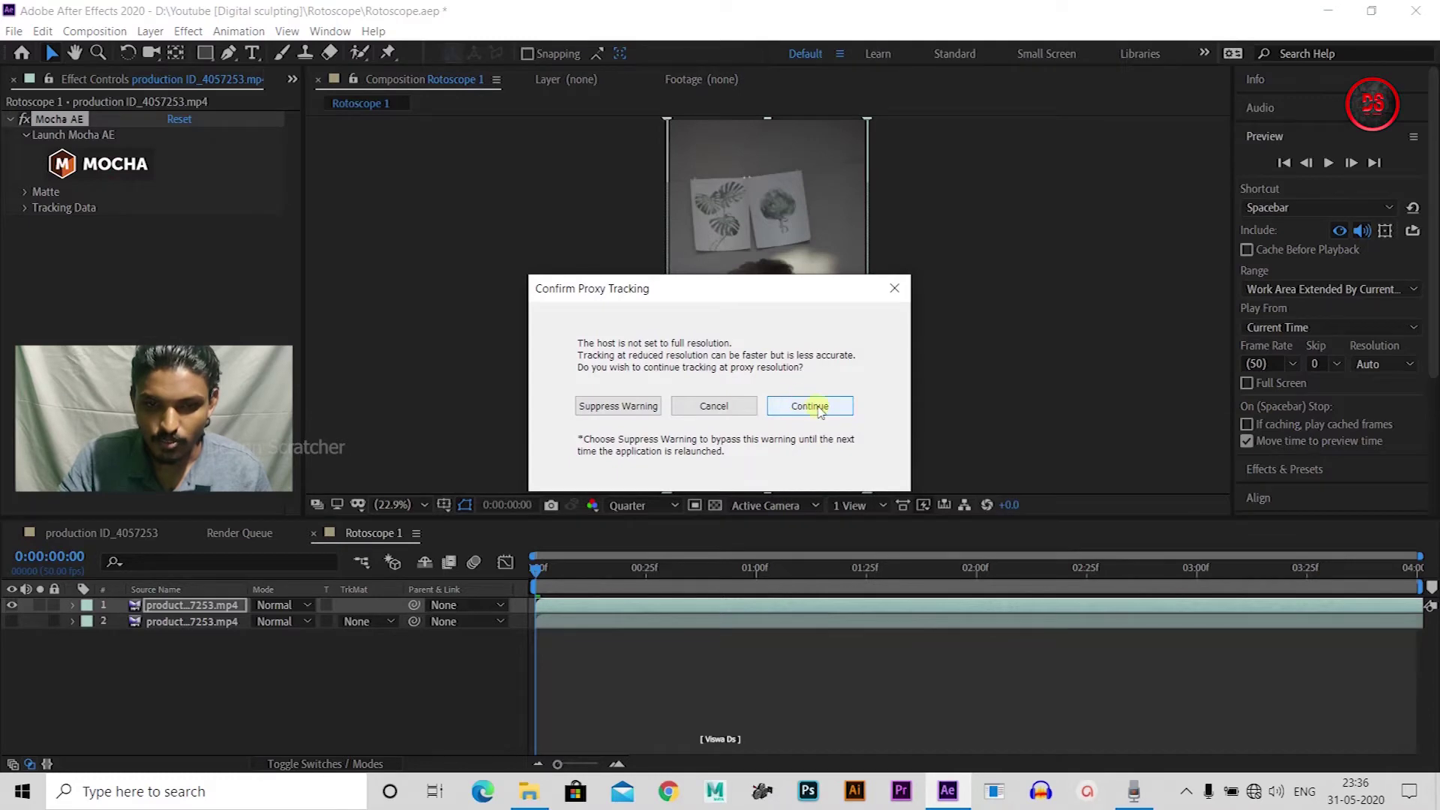
pyautogui.click(800, 405)
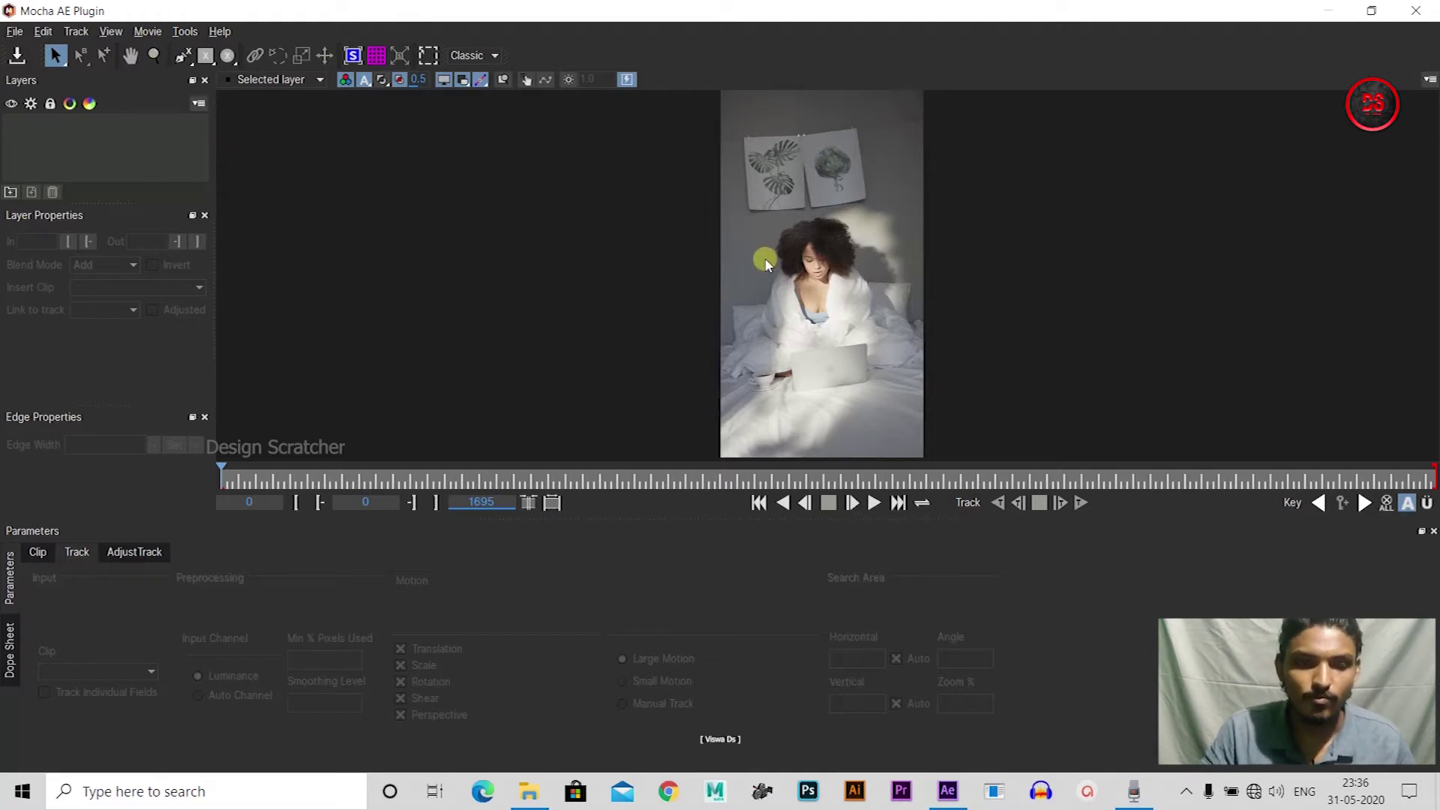
# Try the Essentials workspace, then return to the Classic layout
pyautogui.click(463, 55)
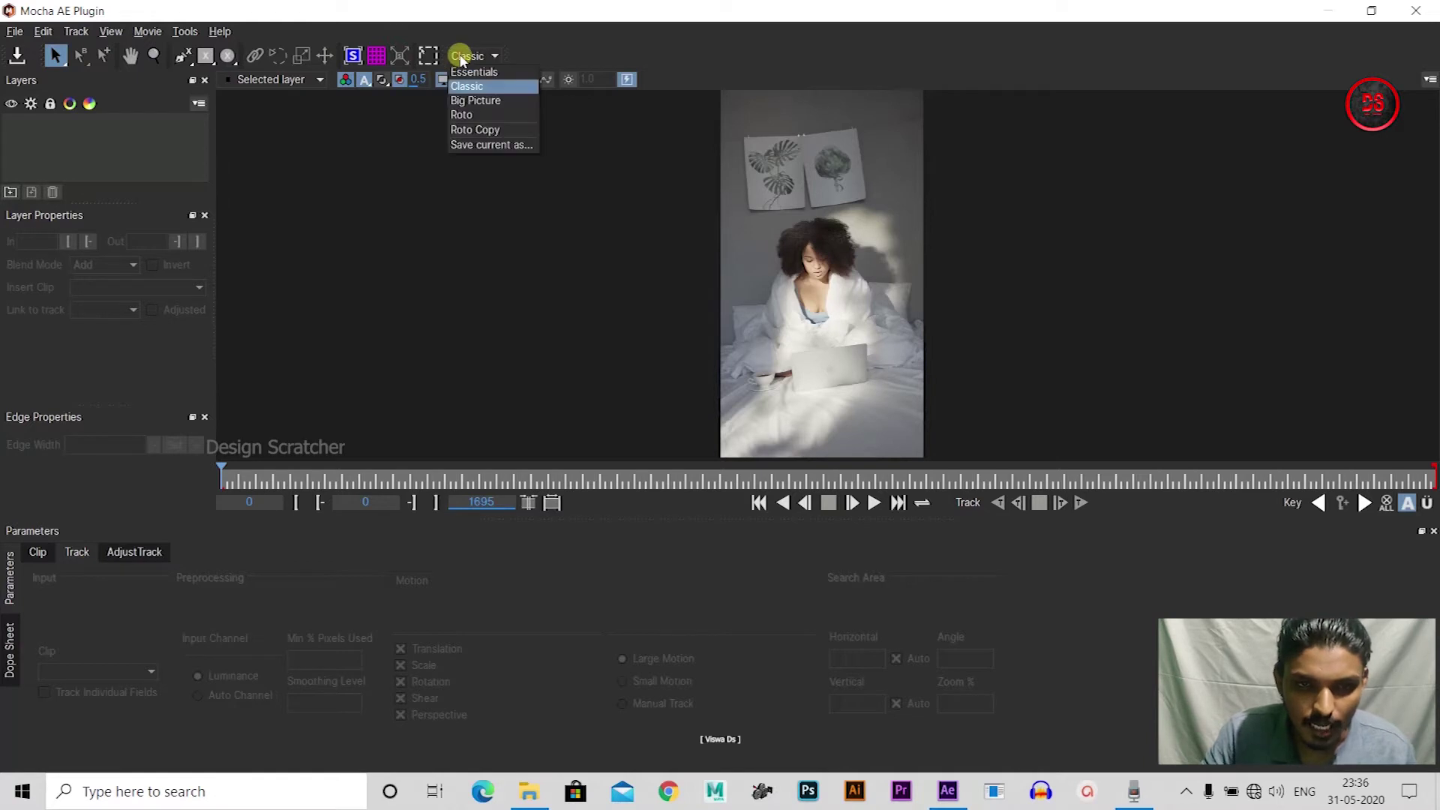
pyautogui.click(498, 84)
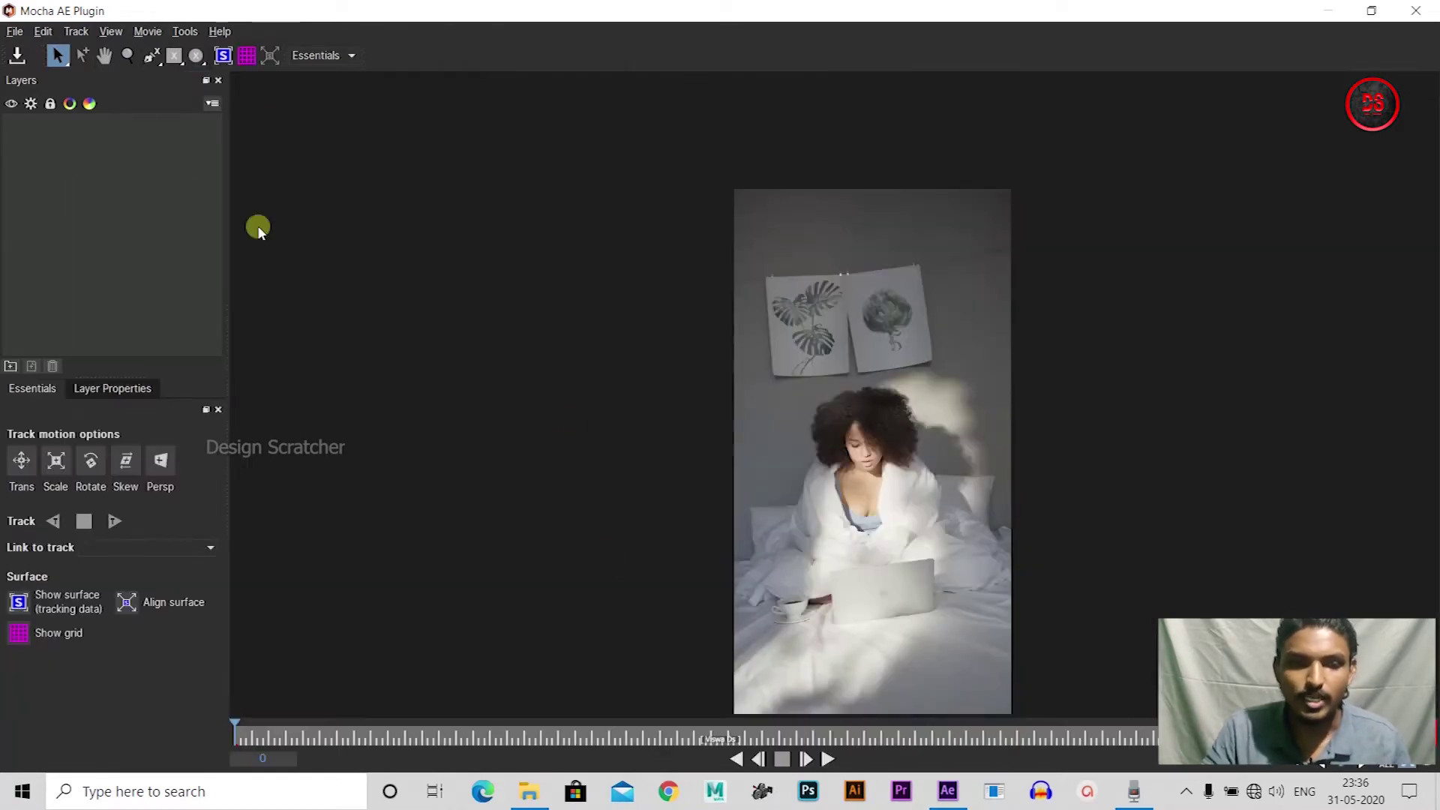
pyautogui.click(309, 59)
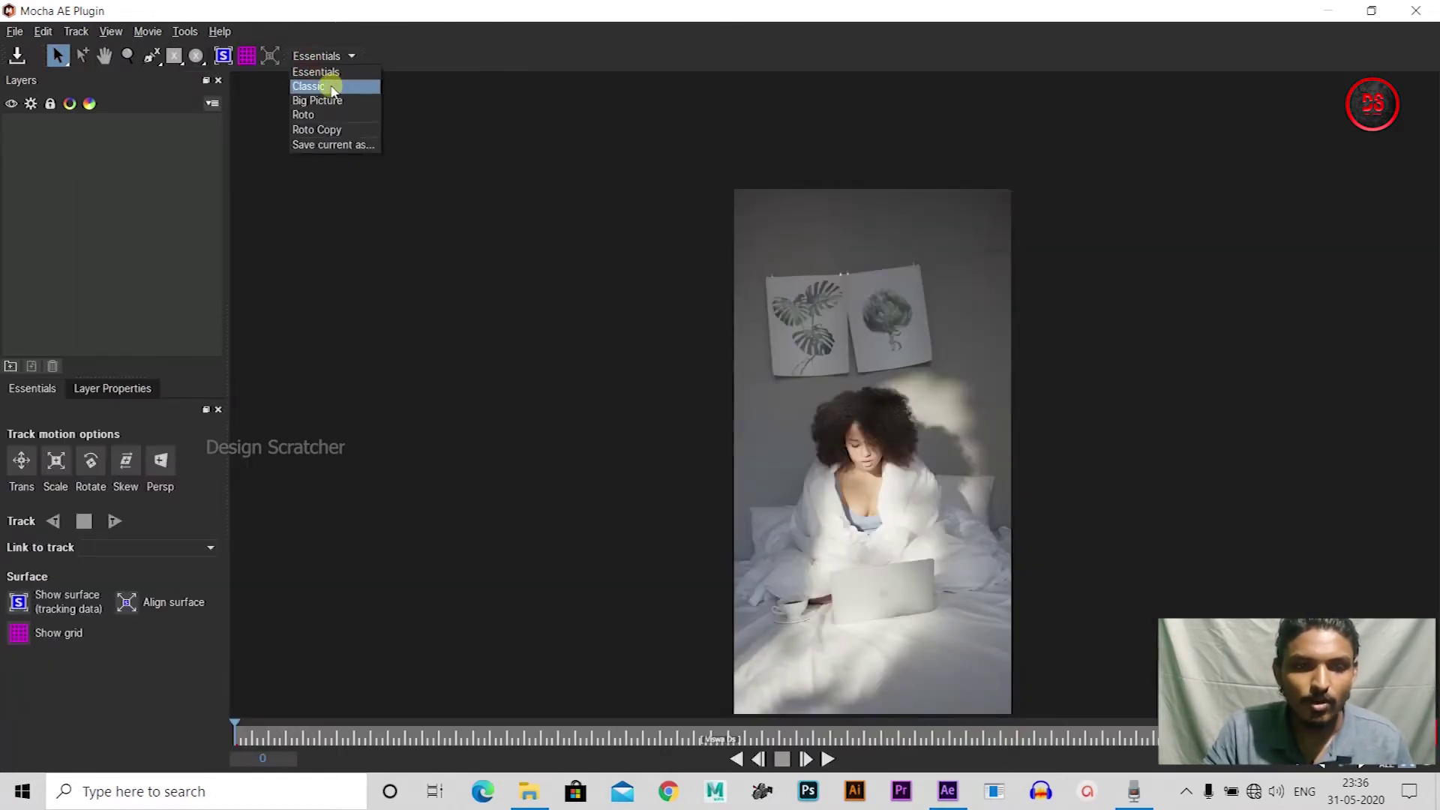
pyautogui.click(326, 86)
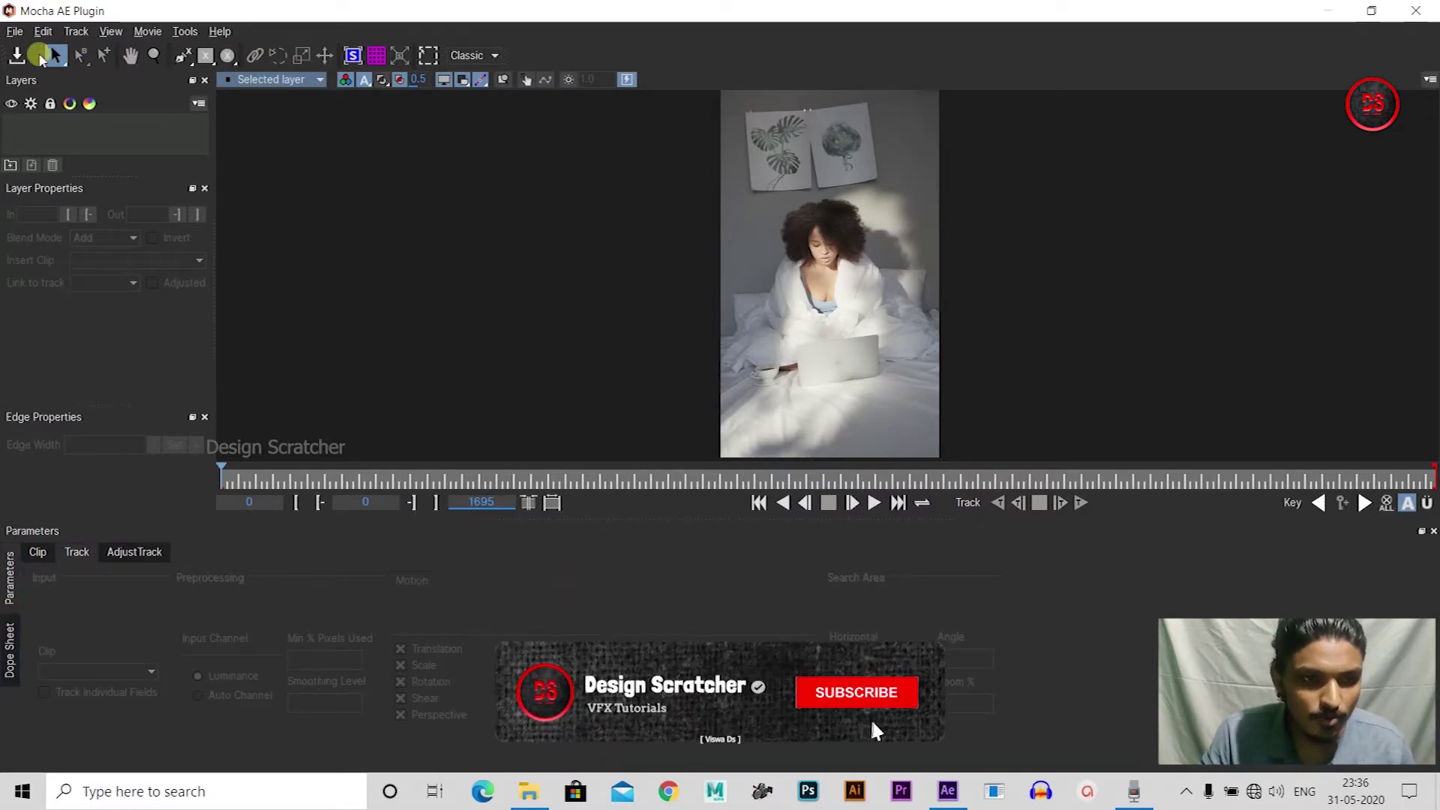
# Zoom out and pan to see the whole frame, scrubbing to a later frame and back to frame 0
pyautogui.click(157, 57)
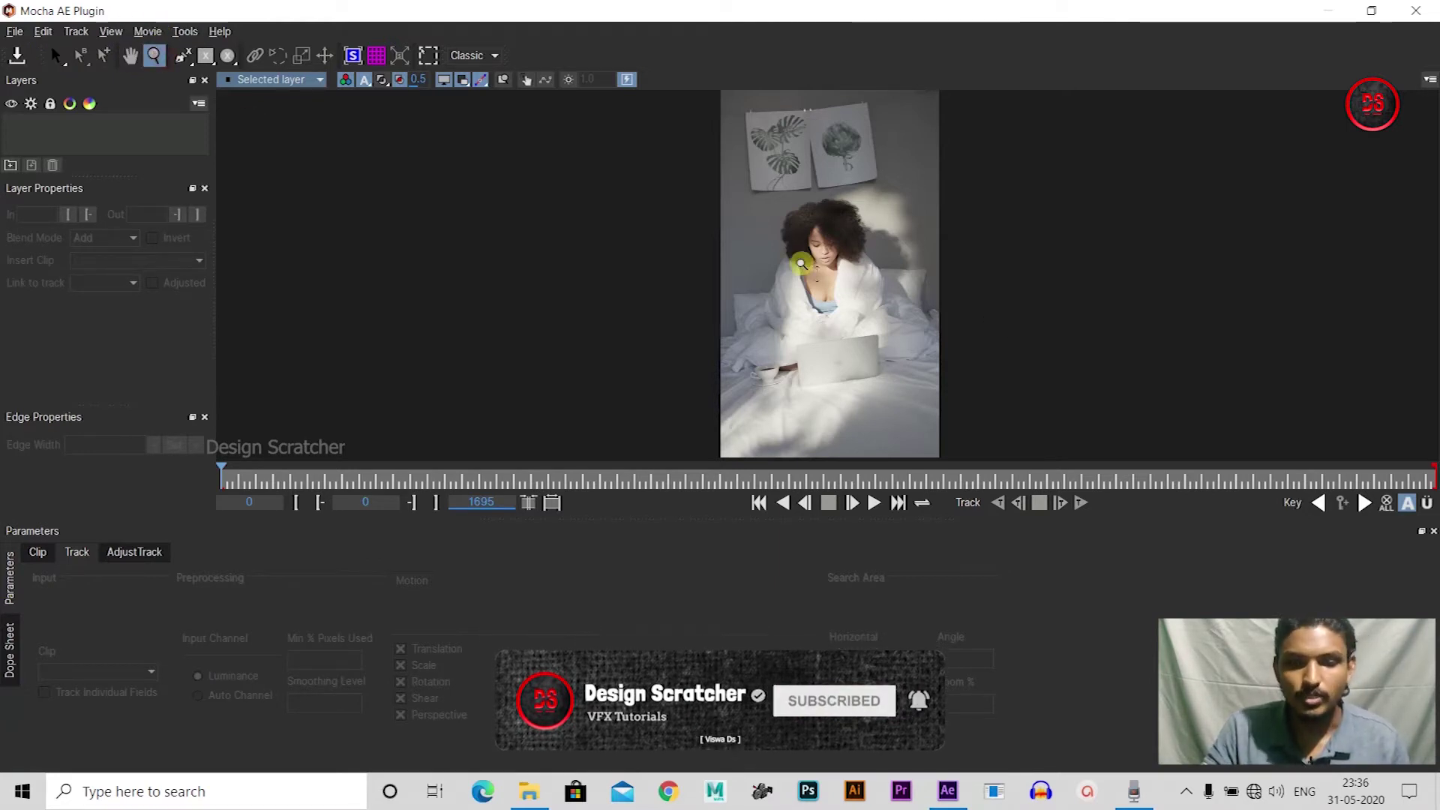
pyautogui.moveTo(801, 246)
pyautogui.mouseDown()
pyautogui.moveTo(819, 400)
pyautogui.moveTo(803, 204)
pyautogui.moveTo(828, 140)
pyautogui.mouseUp()
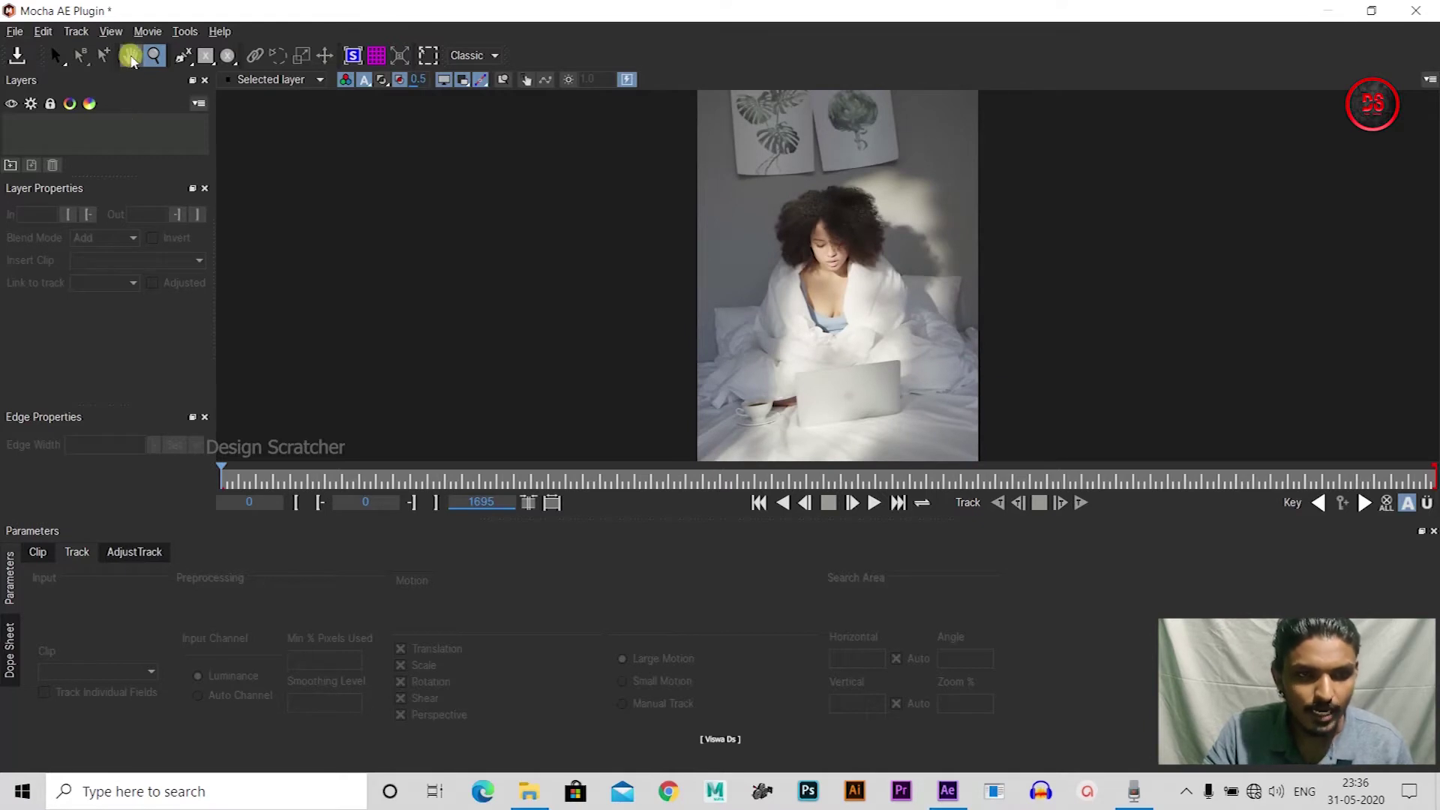
pyautogui.click(131, 57)
pyautogui.moveTo(842, 218)
pyautogui.mouseDown()
pyautogui.moveTo(760, 254)
pyautogui.moveTo(820, 265)
pyautogui.mouseUp()
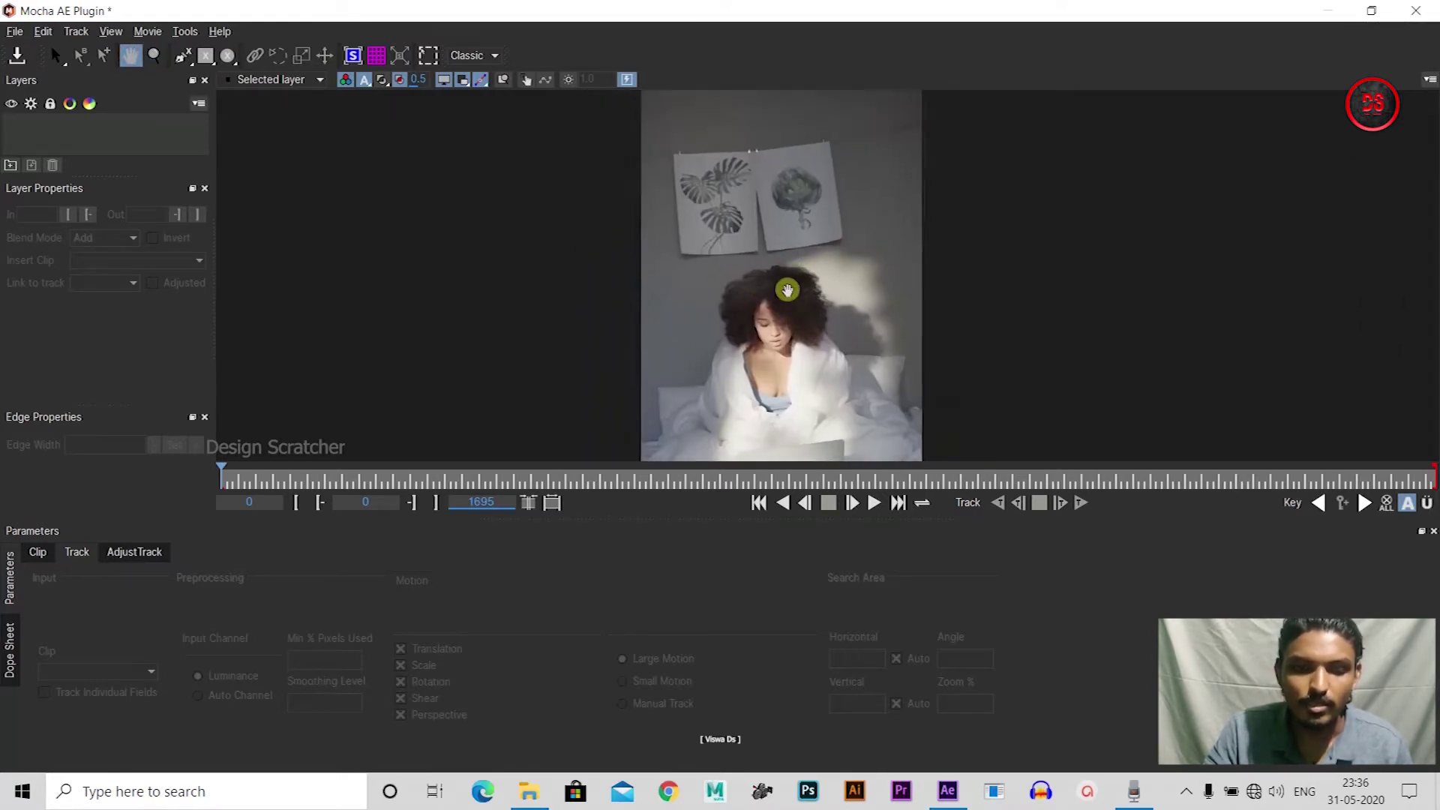
pyautogui.moveTo(225, 492); pyautogui.dragTo(805, 474)
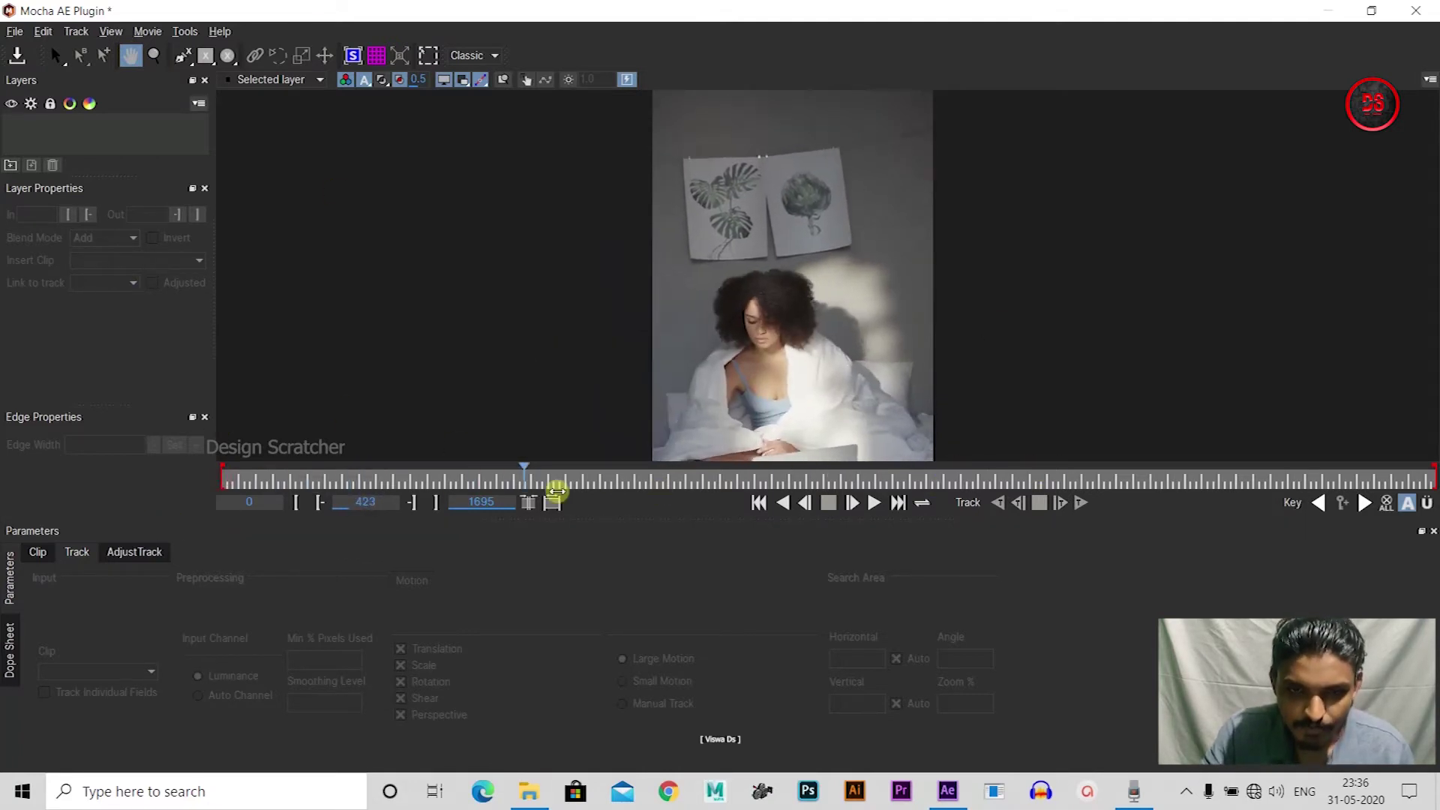
pyautogui.moveTo(557, 491); pyautogui.dragTo(202, 482)
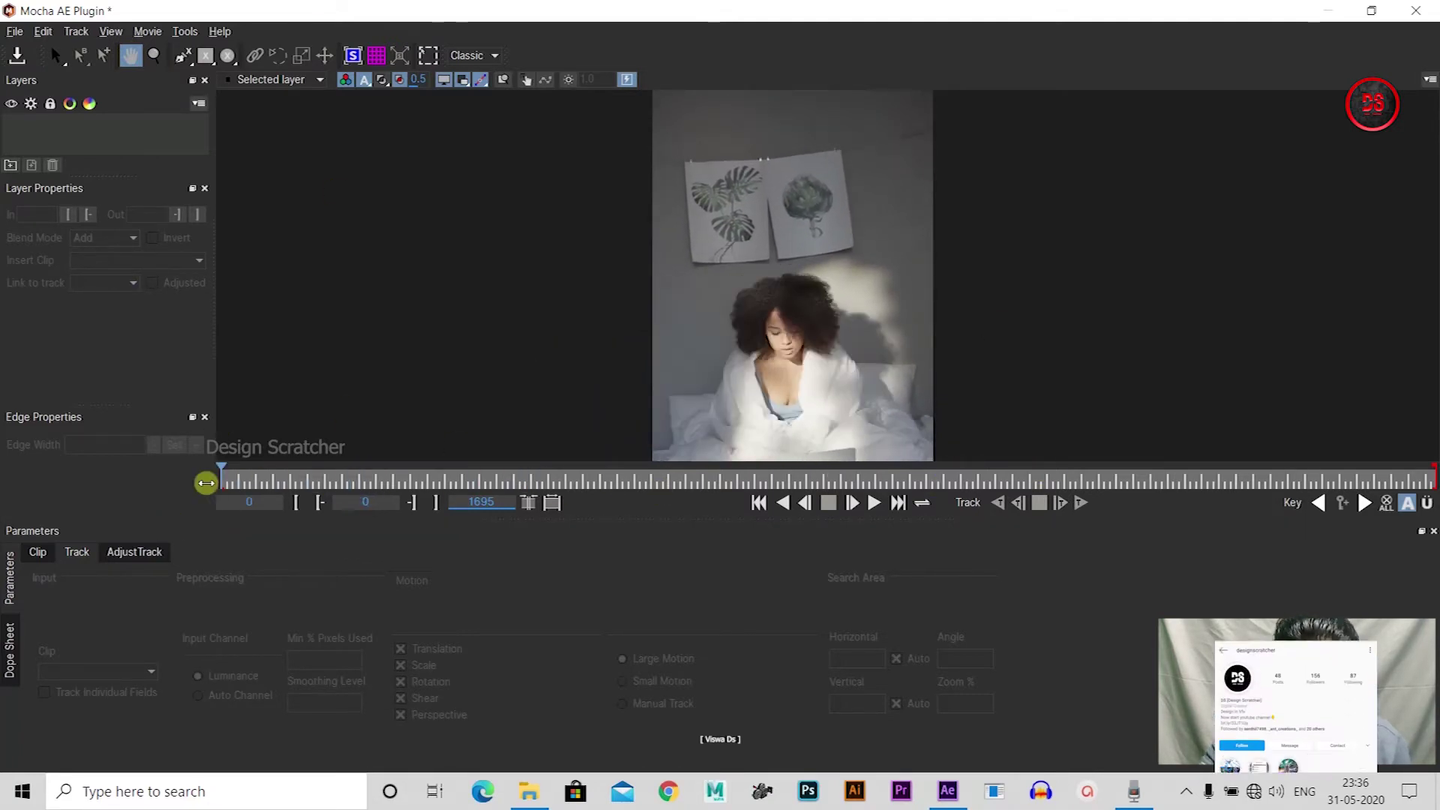
# Zoom and pan the viewer to center both wall posters for X-Spline masking
pyautogui.click(188, 62)
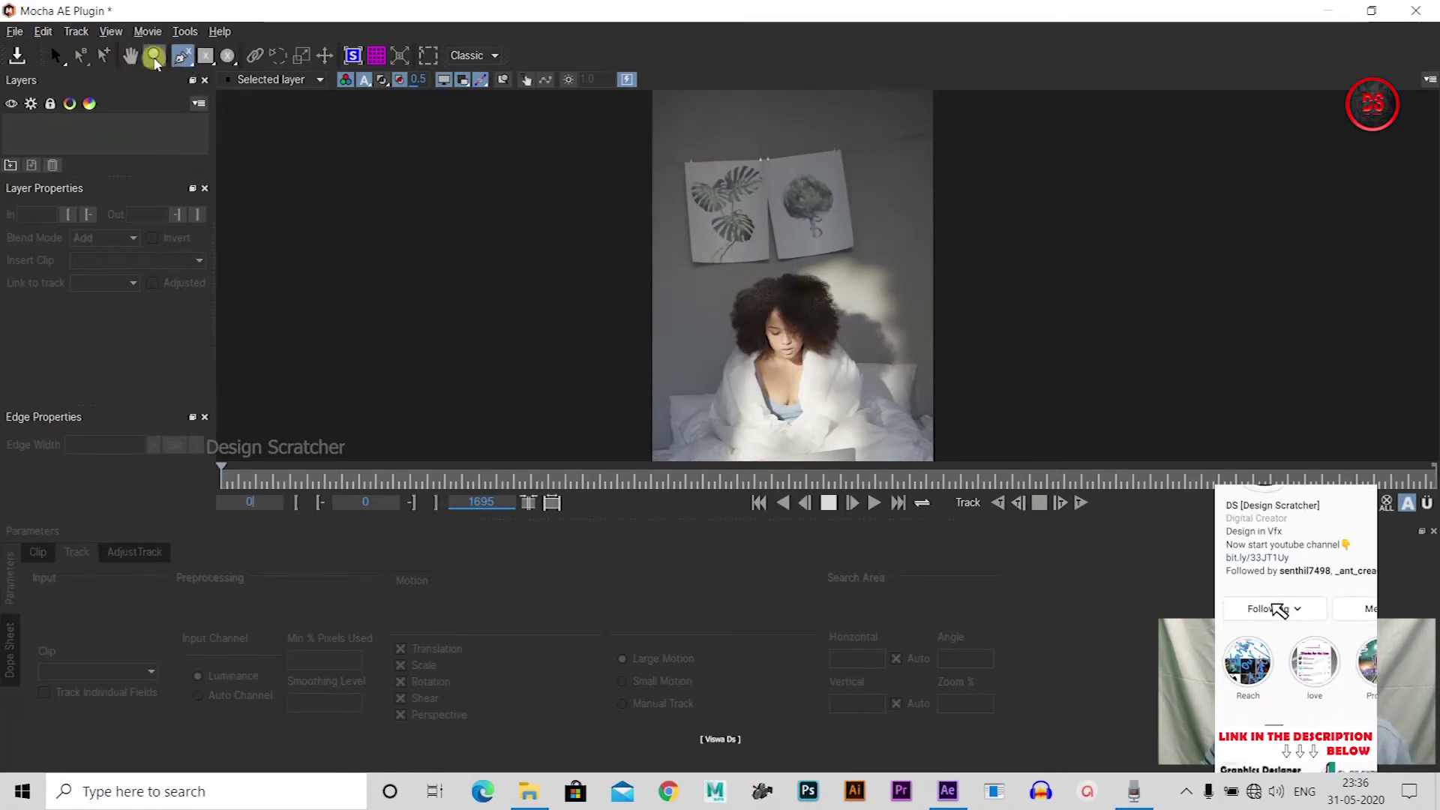
pyautogui.click(153, 56)
pyautogui.moveTo(758, 241); pyautogui.dragTo(928, 31)
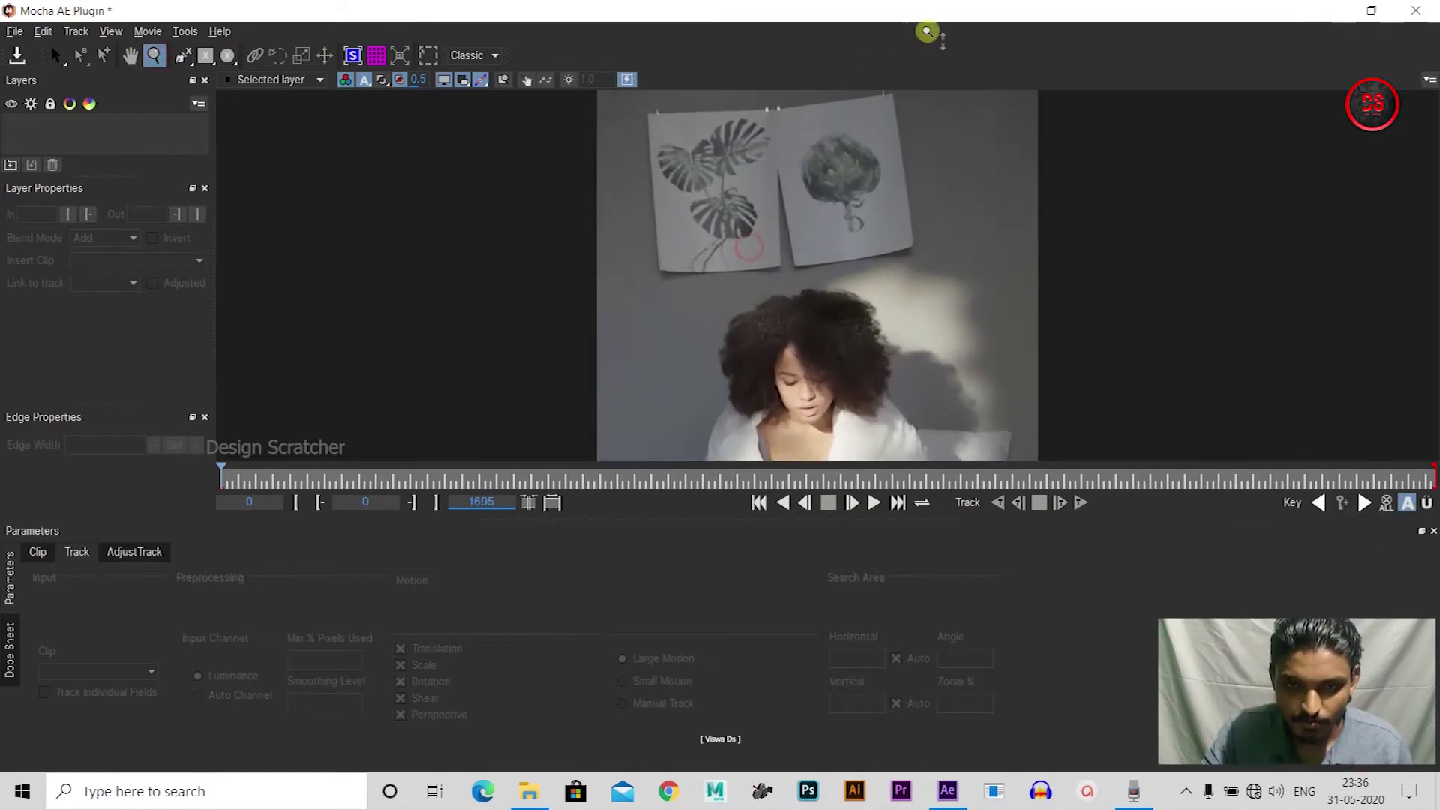
pyautogui.click(130, 56)
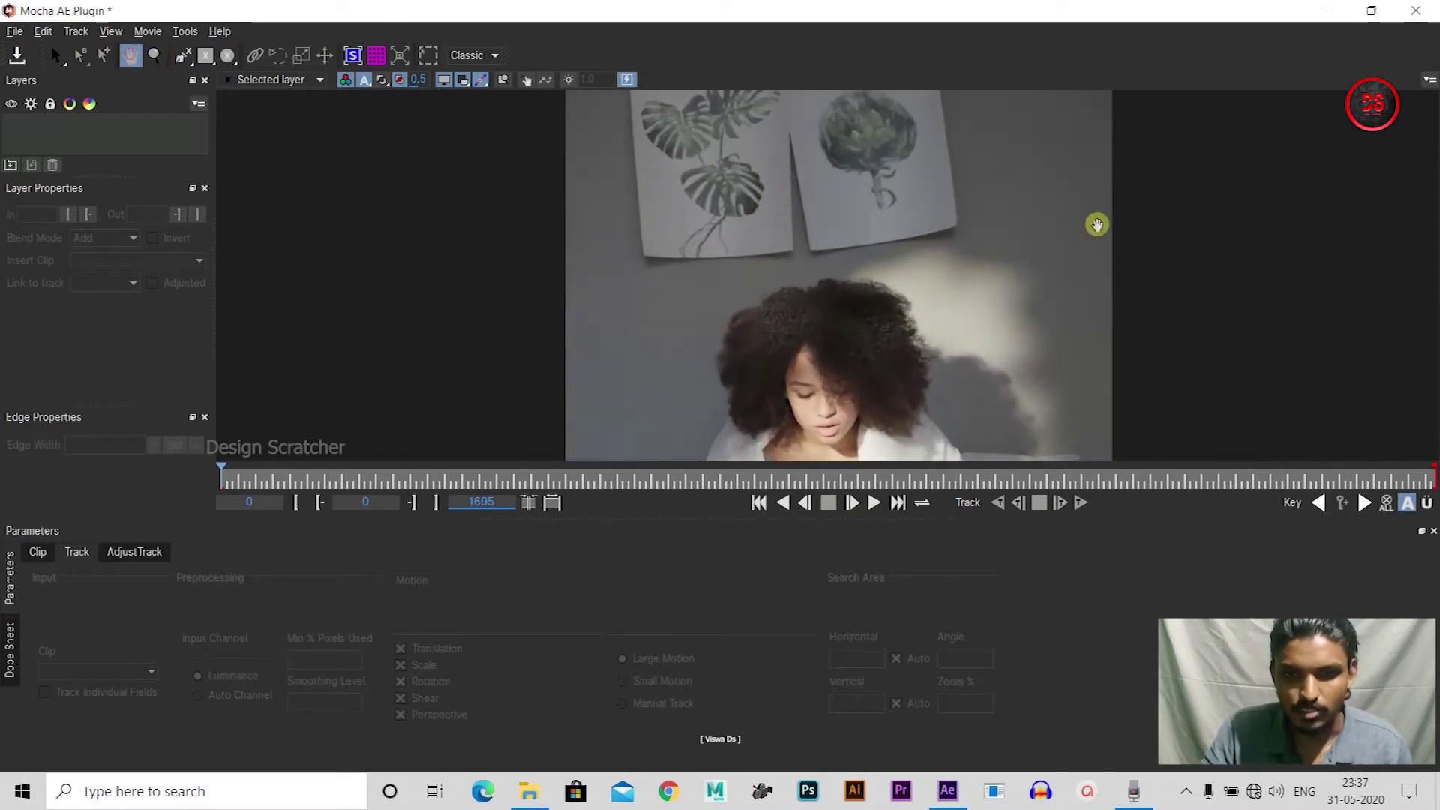
pyautogui.moveTo(908, 177); pyautogui.dragTo(858, 296)
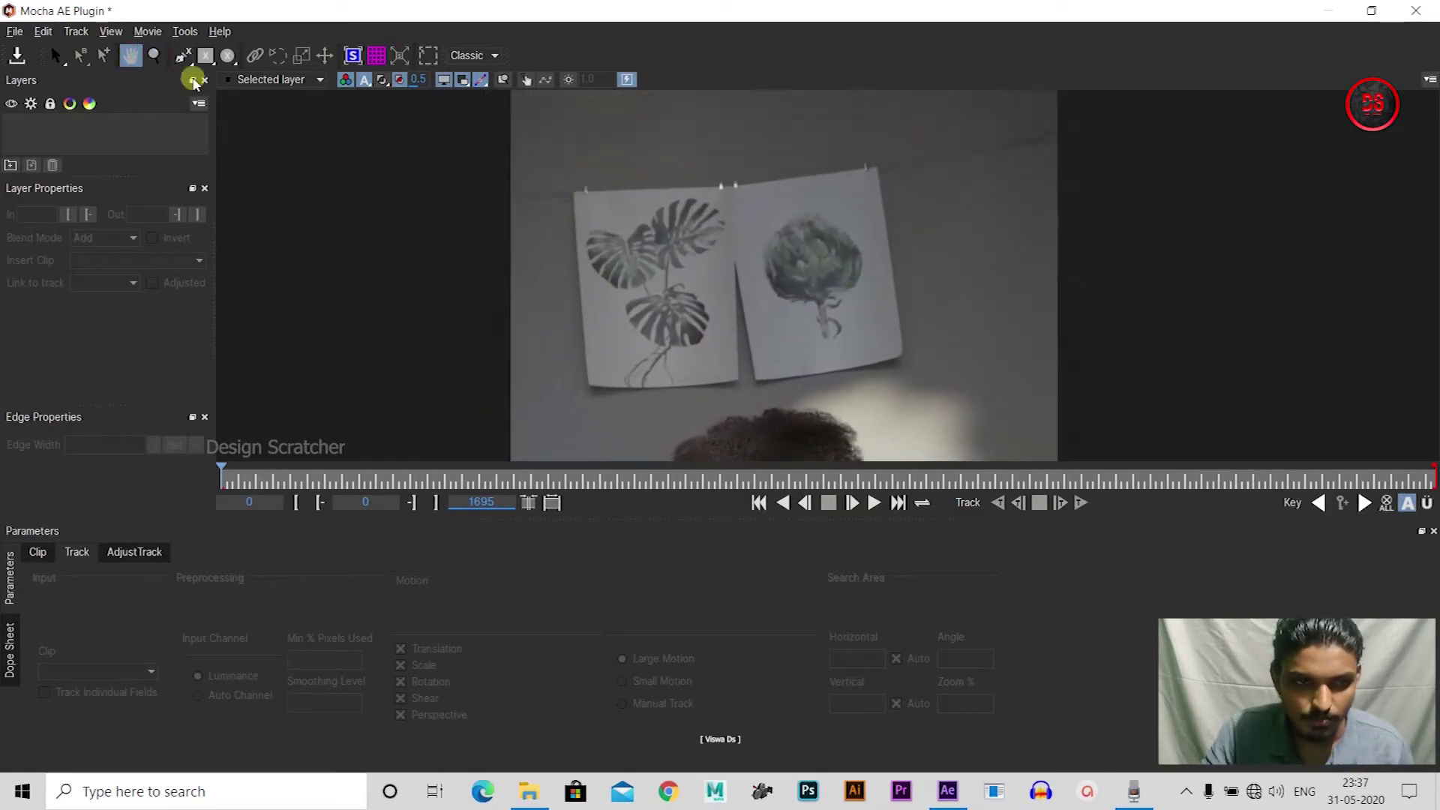
pyautogui.click(182, 56)
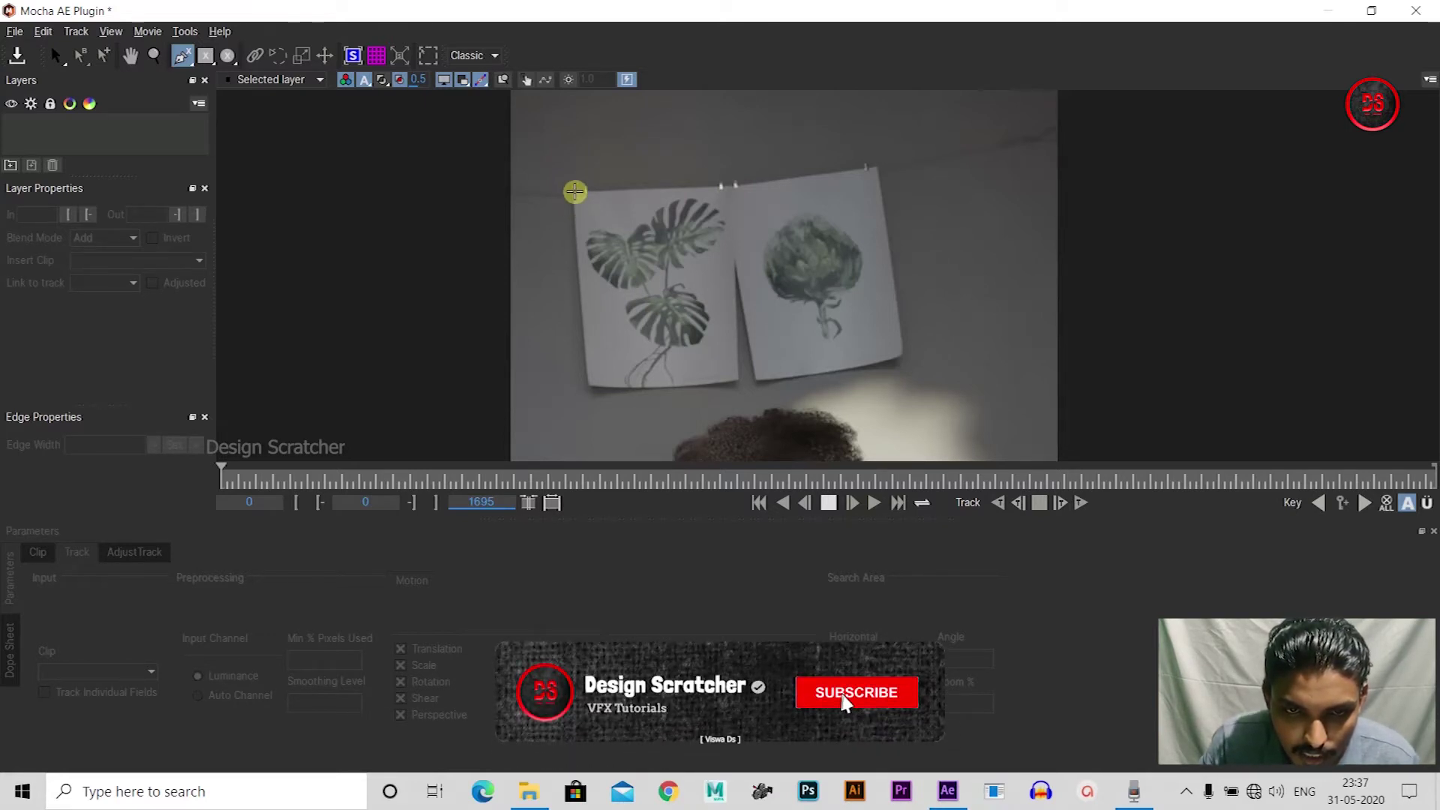
# Begin an X-Spline mask at the left poster's top-left corner, adding left-edge and bottom corner points
pyautogui.click(575, 192)
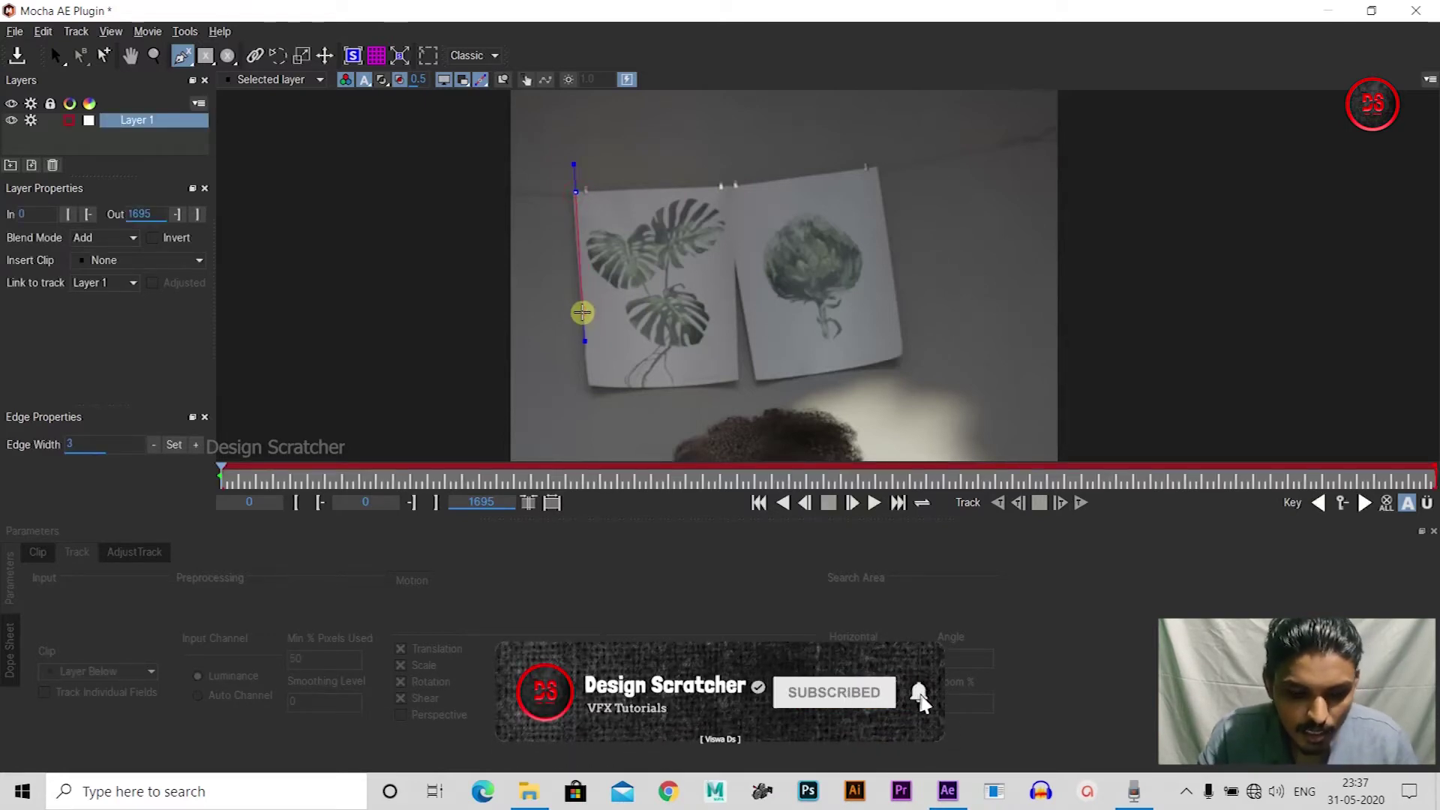
pyautogui.hotkey('ctrl', 'z')
pyautogui.click(574, 191)
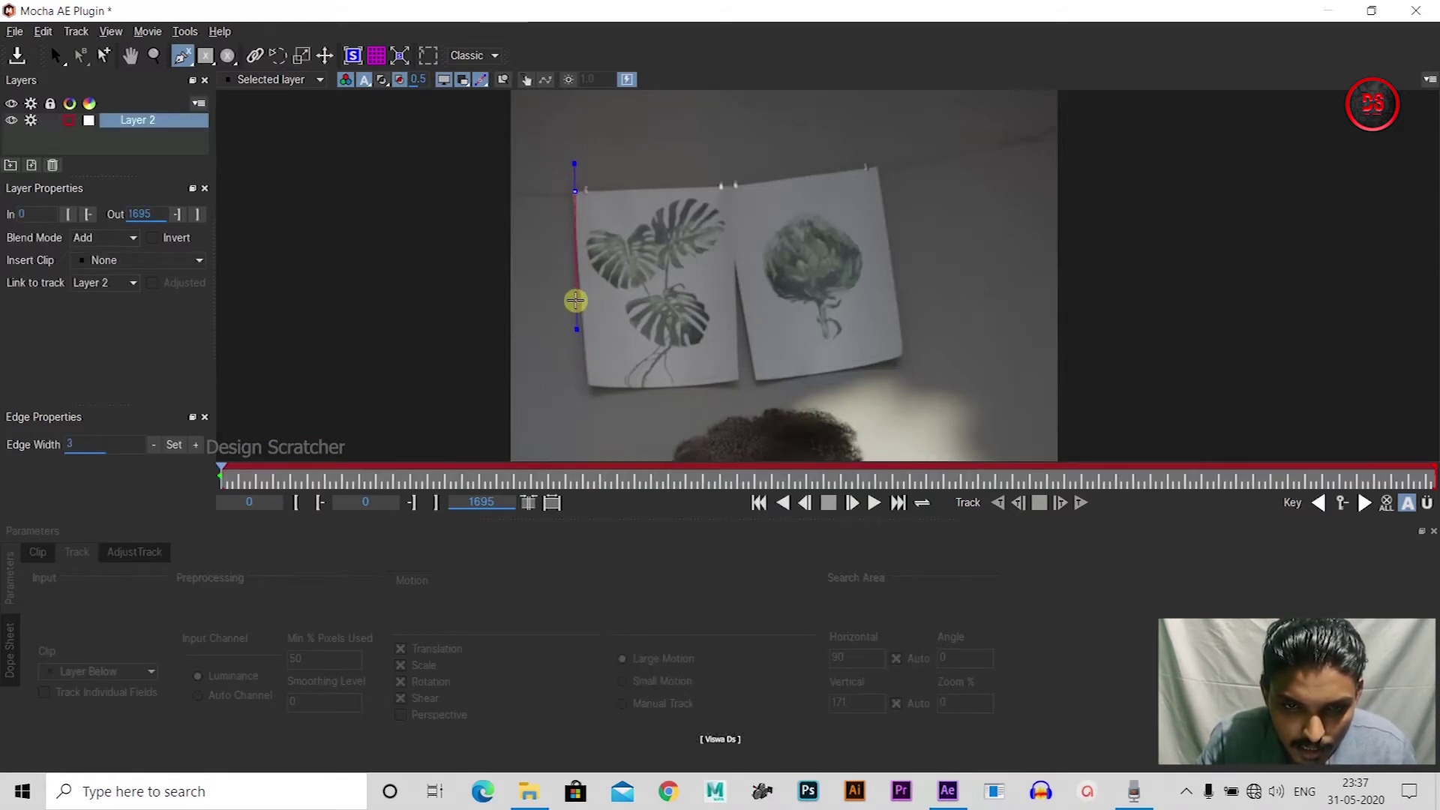
pyautogui.click(580, 291)
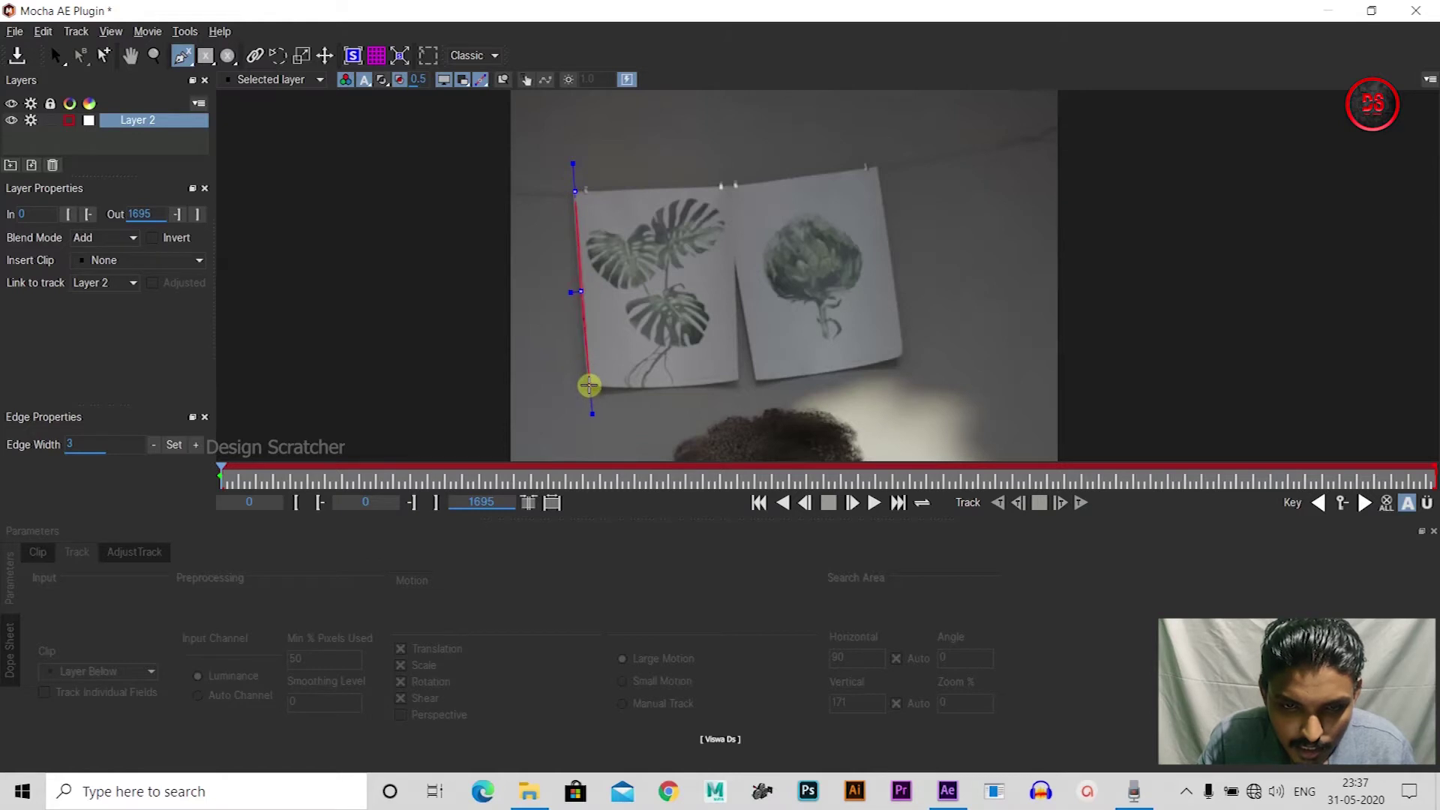
pyautogui.click(590, 386)
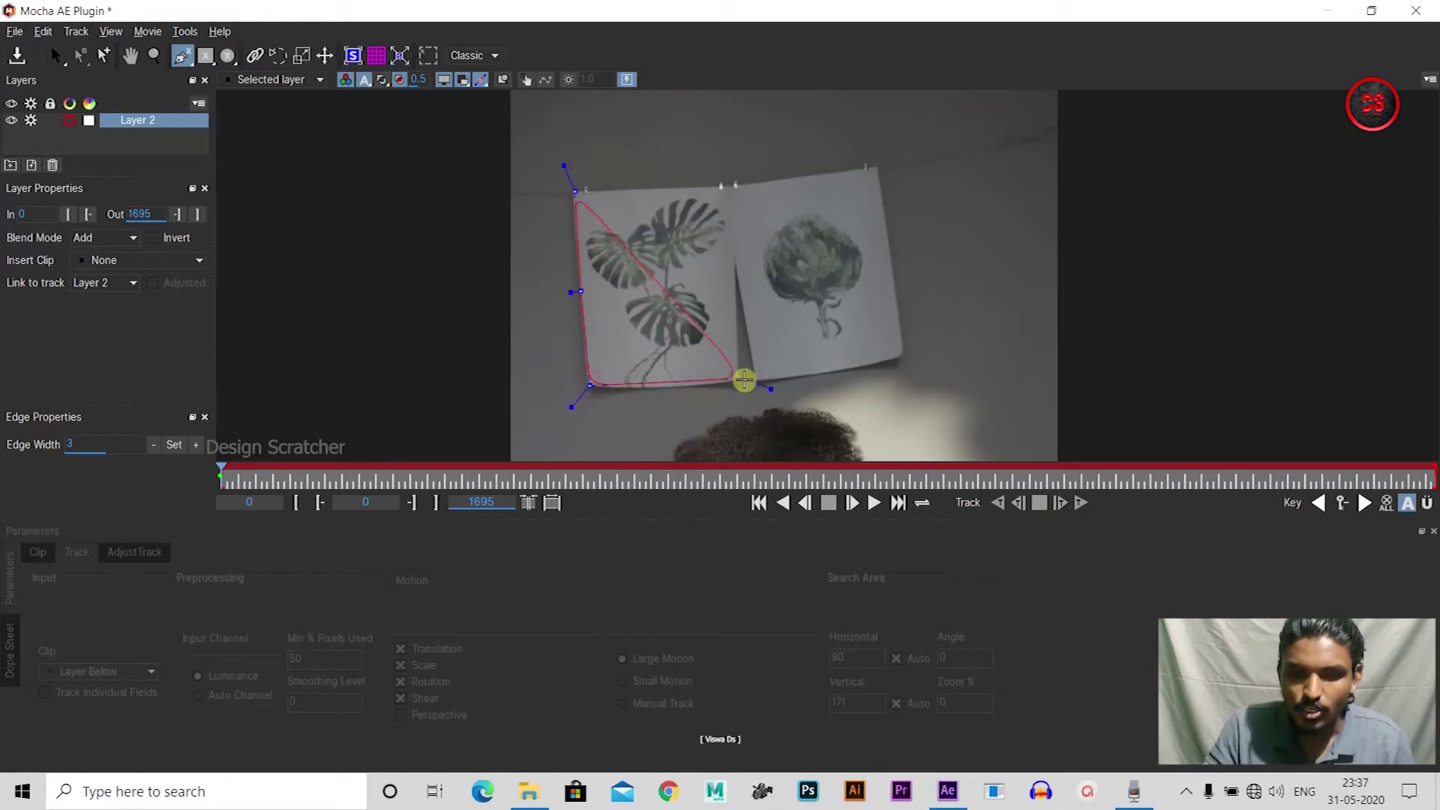
pyautogui.click(739, 381)
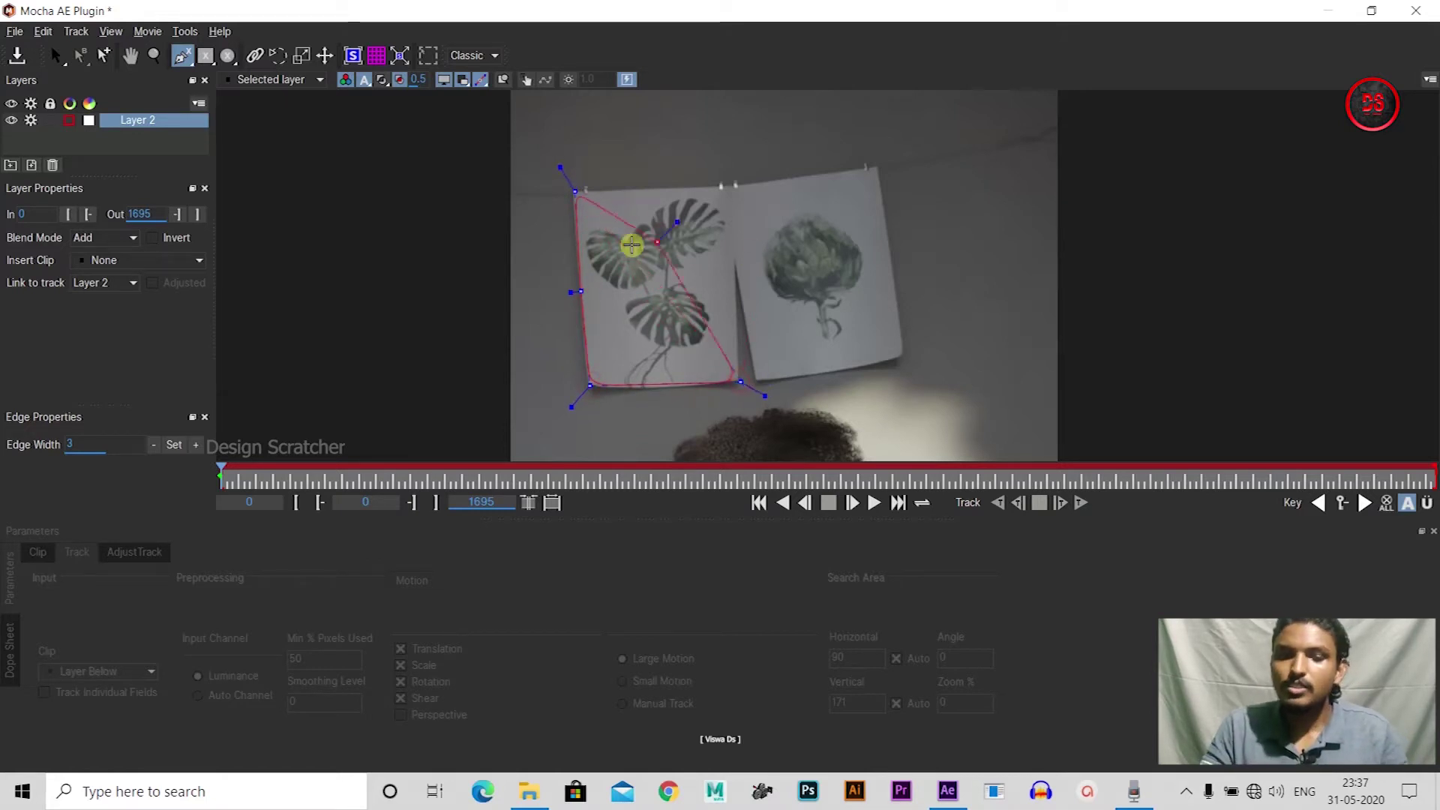
# Zoom in and pan the viewer to frame the left poster closely
pyautogui.click(154, 56)
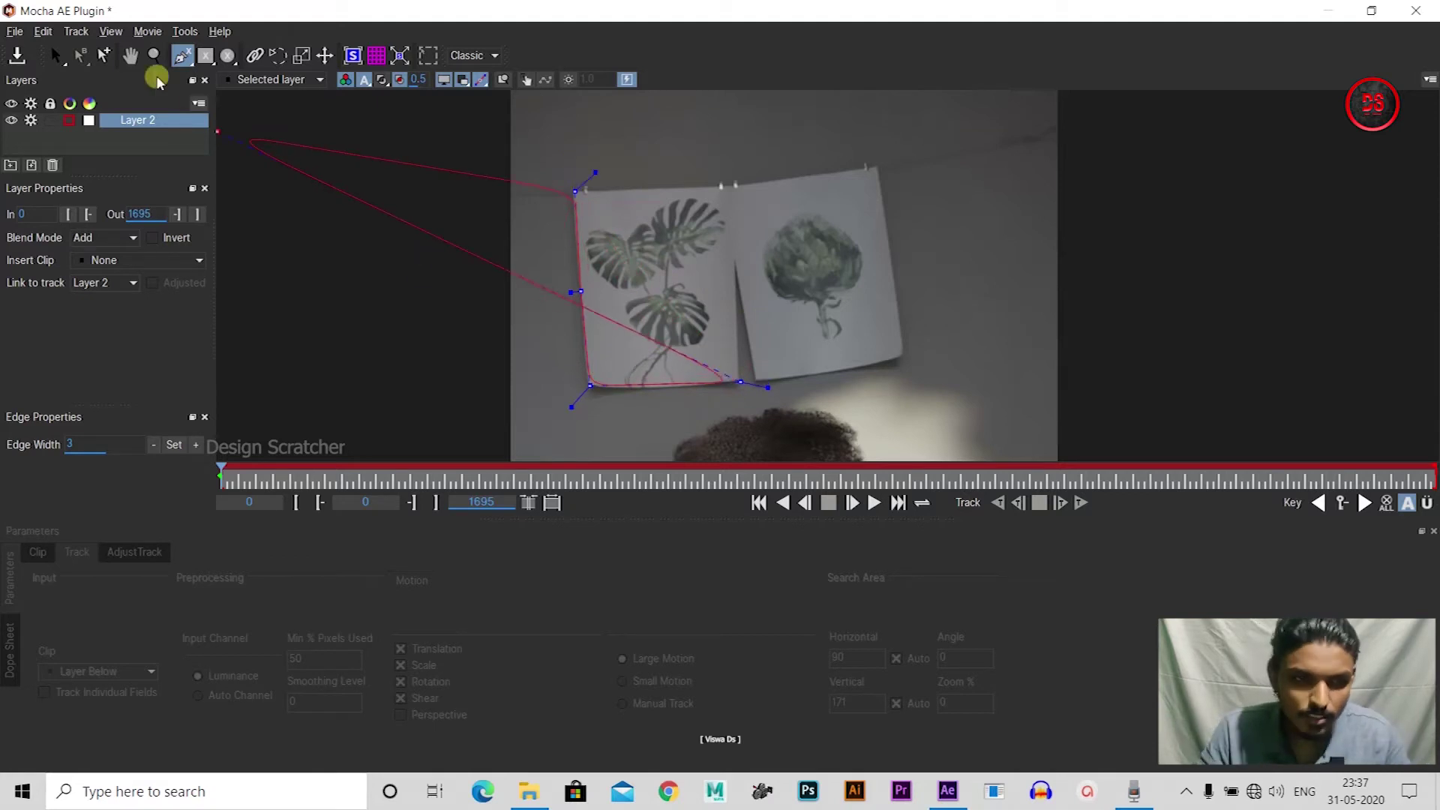
pyautogui.click(665, 331)
pyautogui.click(665, 331)
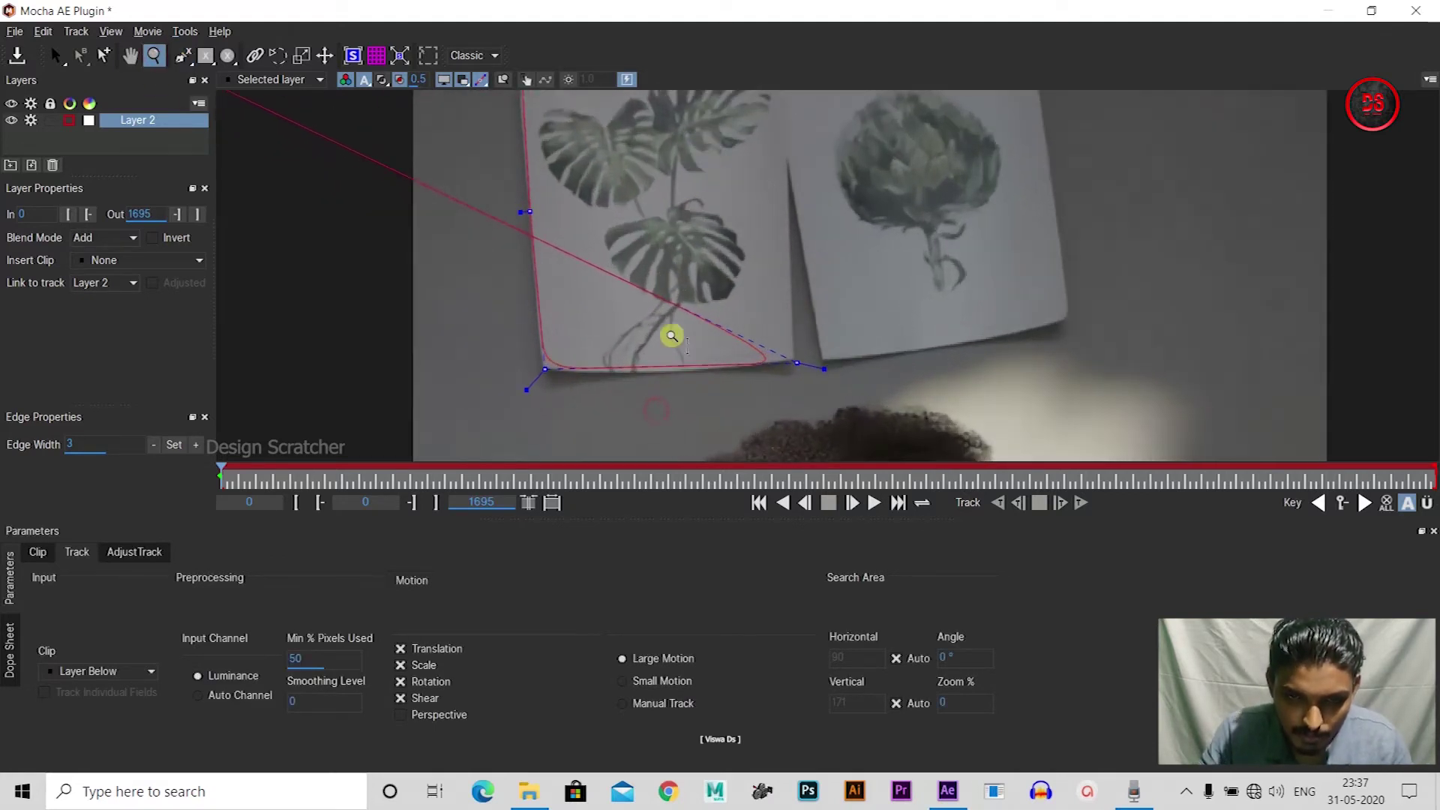
pyautogui.click(671, 334)
pyautogui.click(654, 305)
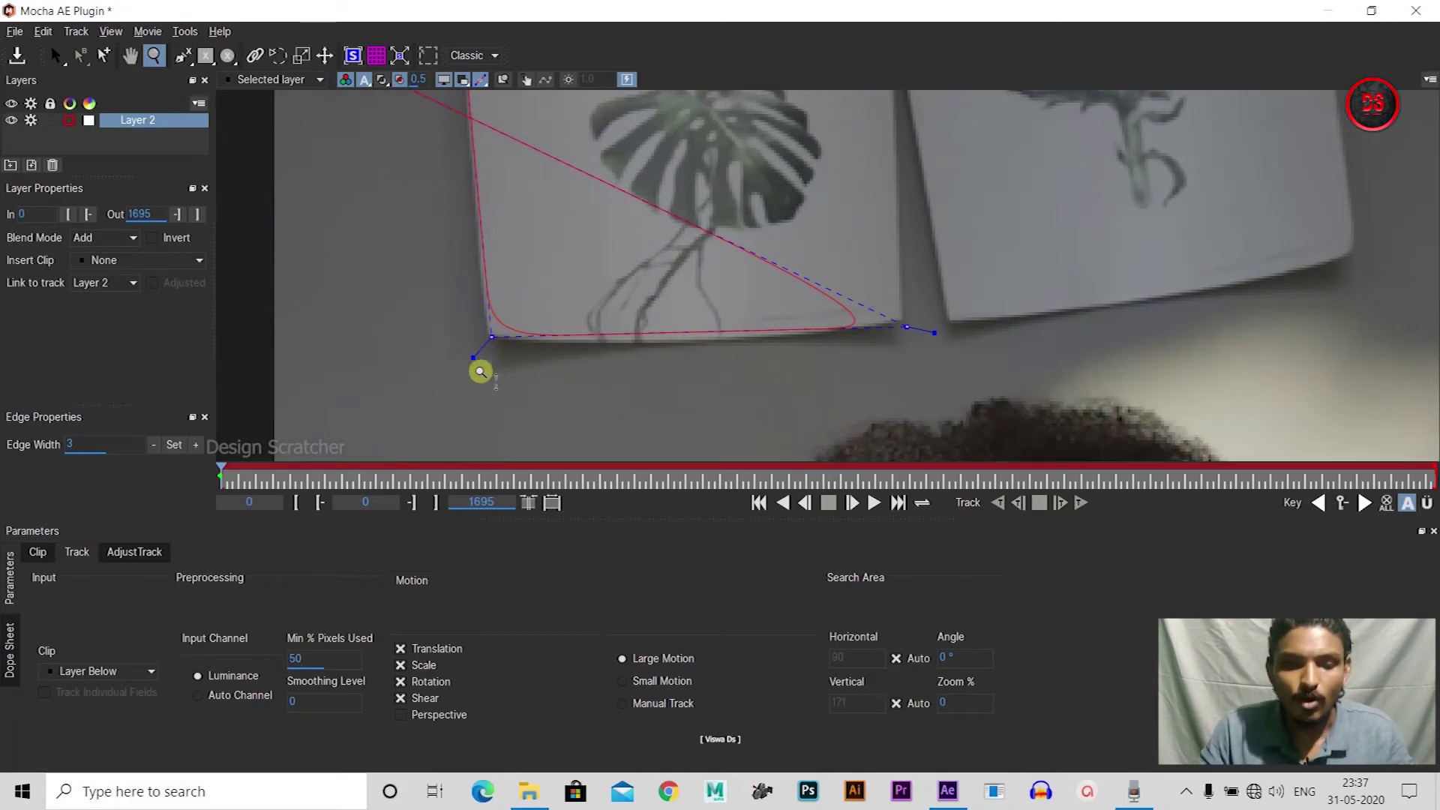
pyautogui.scroll(-1, 598, 260)
pyautogui.scroll(-1, 601, 418)
pyautogui.scroll(-1, 627, 324)
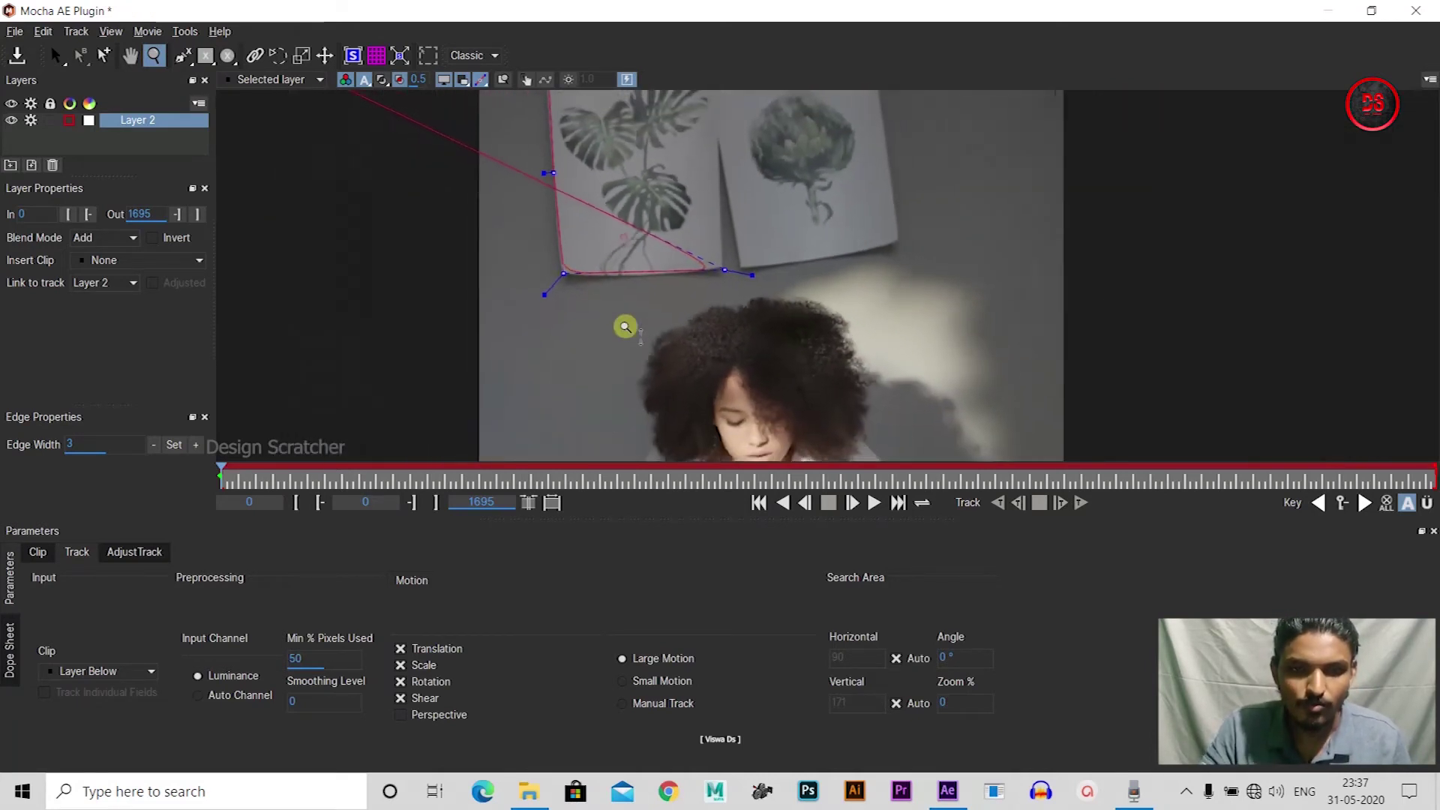
pyautogui.scroll(-1, 627, 325)
pyautogui.press('x')
pyautogui.moveTo(826, 193); pyautogui.dragTo(776, 294)
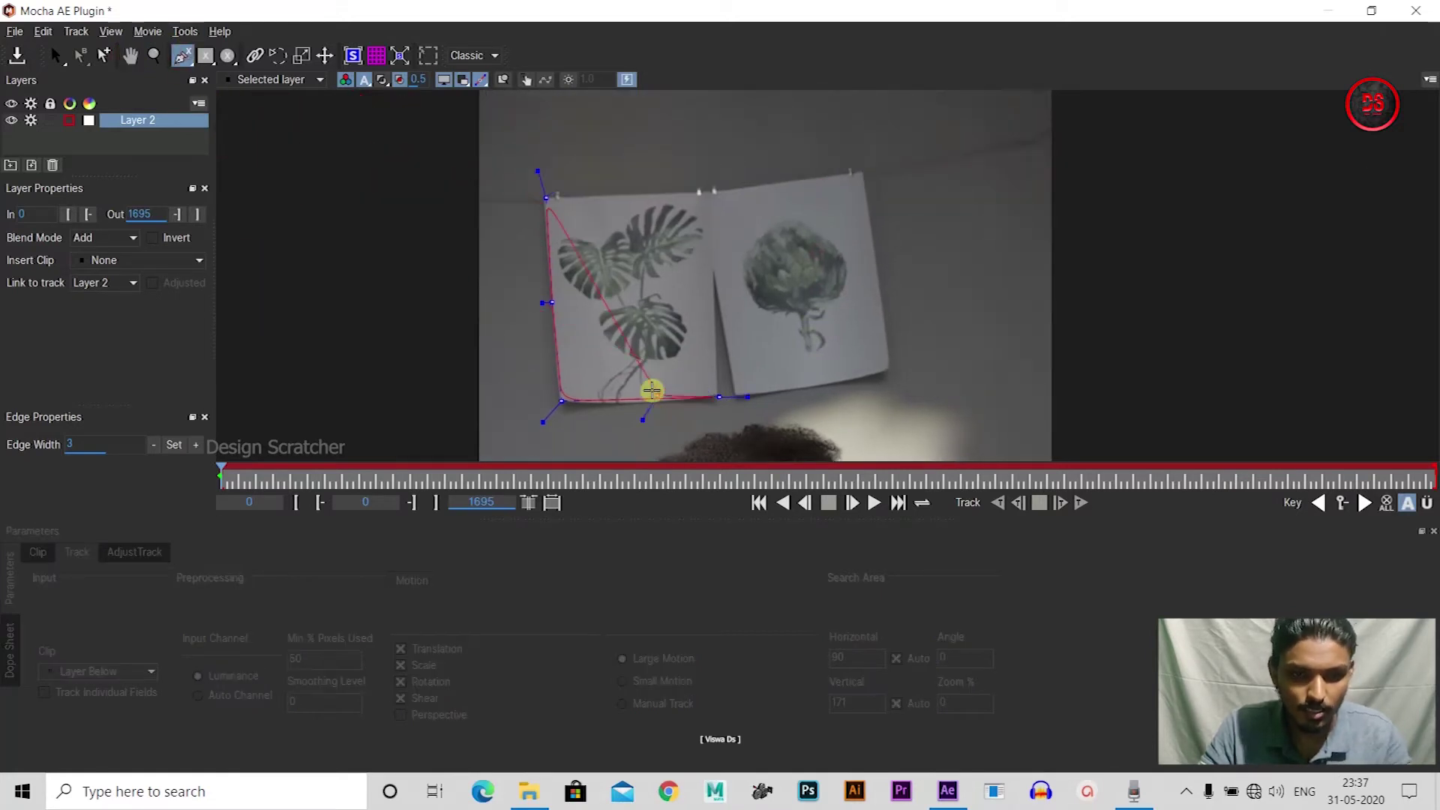
pyautogui.moveTo(652, 389); pyautogui.dragTo(658, 381)
pyautogui.press('z')
pyautogui.scroll(1, 668, 286)
pyautogui.scroll(2, 669, 287)
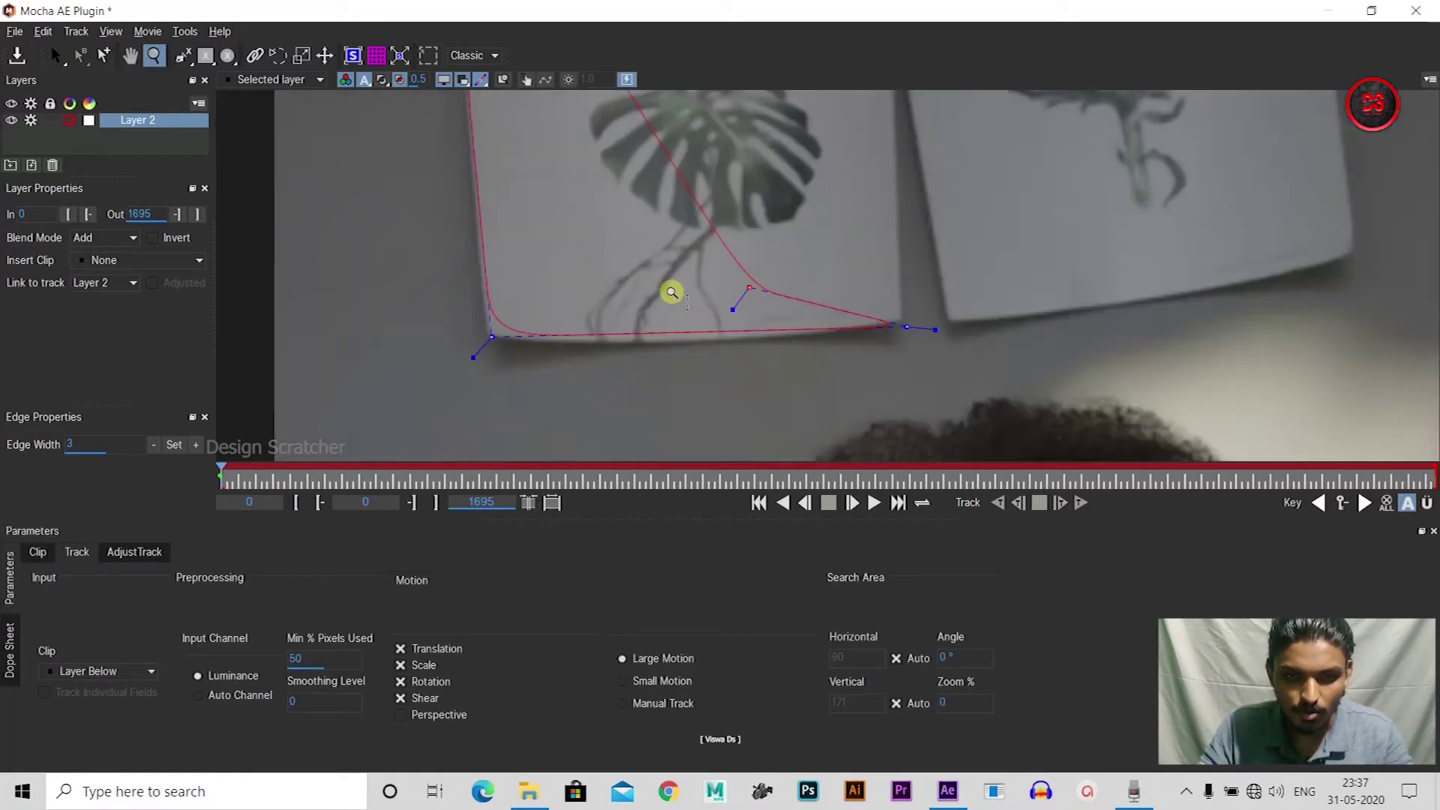
pyautogui.scroll(-1, 671, 291)
pyautogui.scroll(-3, 671, 292)
pyautogui.hotkey('ctrl', 'l')
pyautogui.click(569, 164)
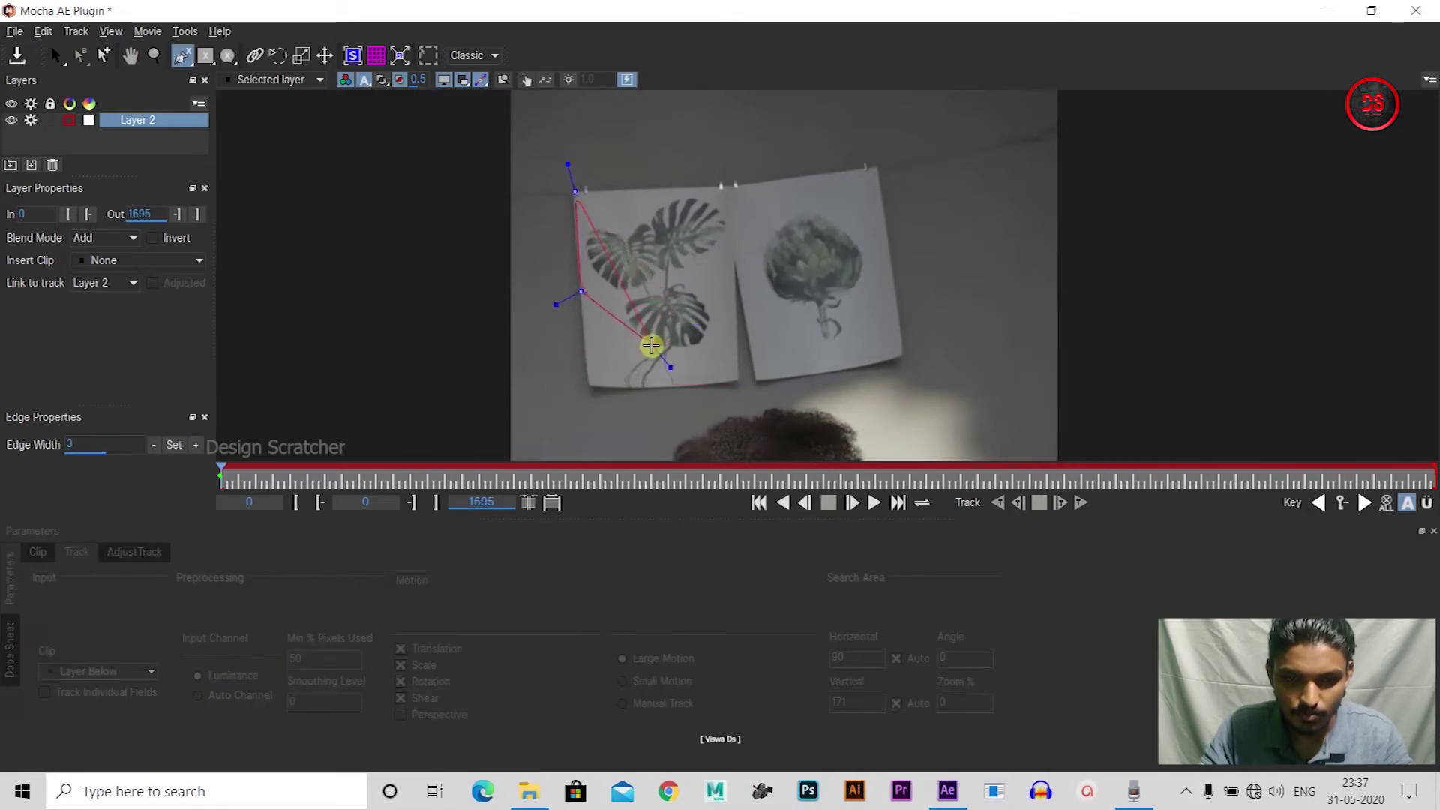
# Place spline points down the left poster's left edge and along its bottom to the bottom-right corner
pyautogui.click(596, 293)
pyautogui.moveTo(596, 293); pyautogui.dragTo(577, 280)
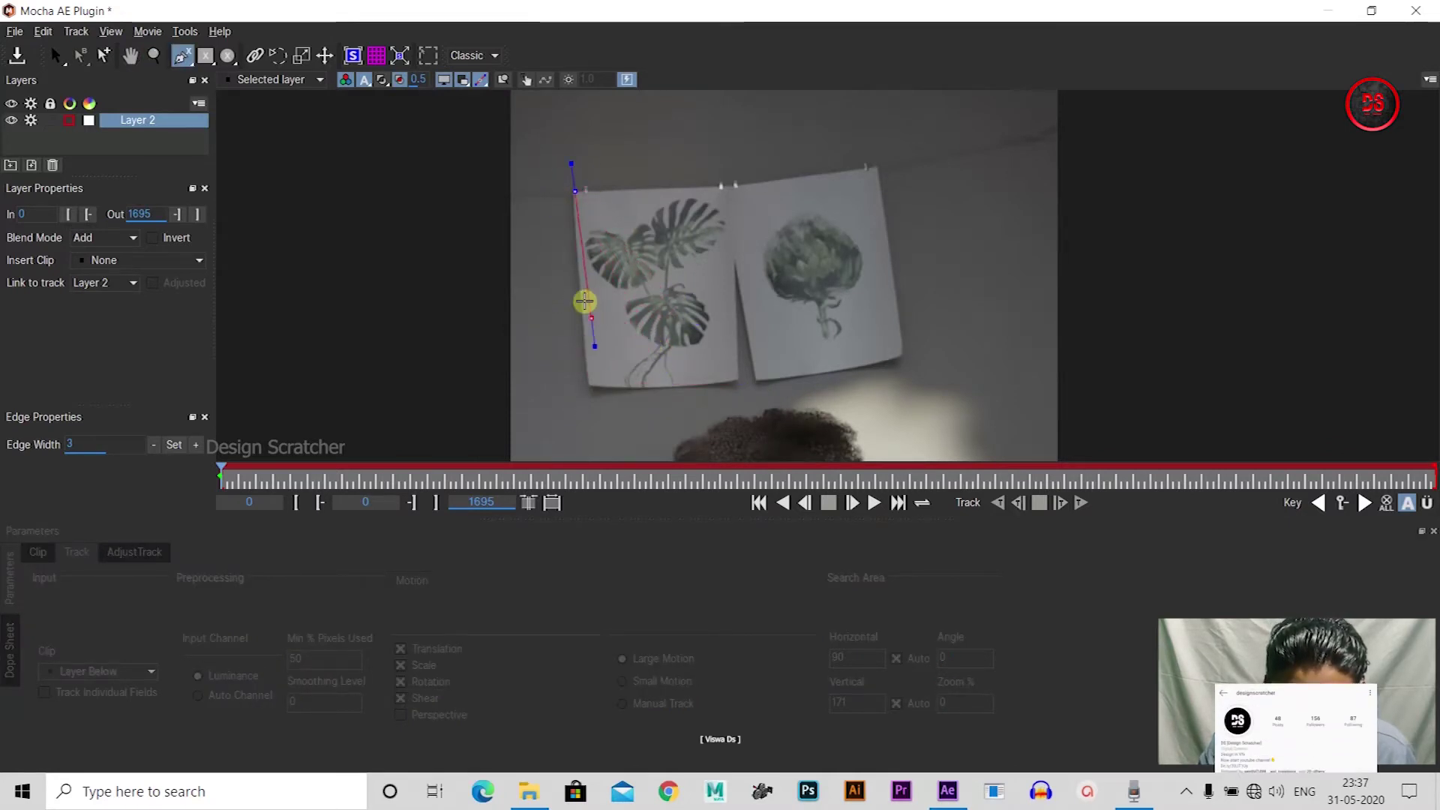
pyautogui.click(582, 314)
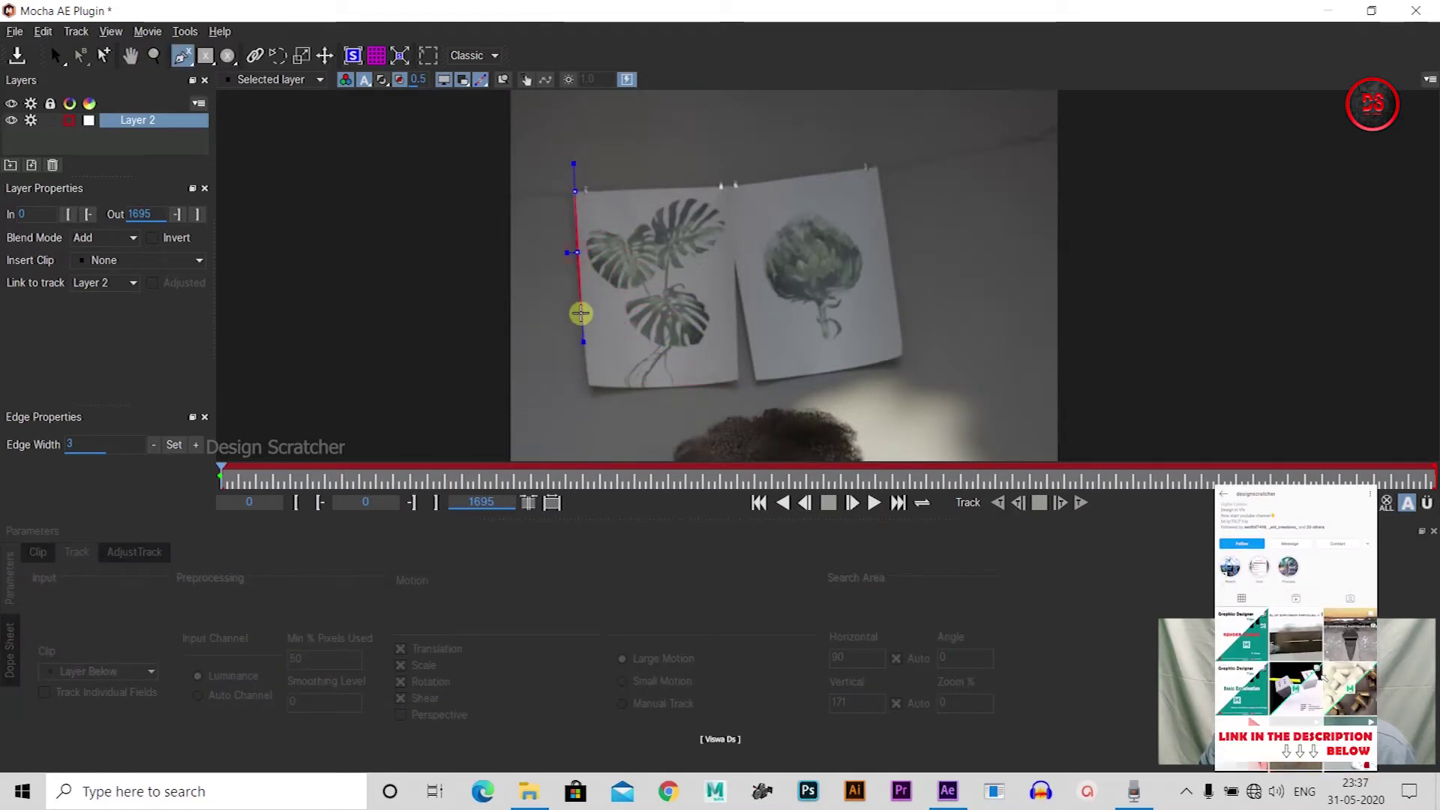
pyautogui.click(592, 402)
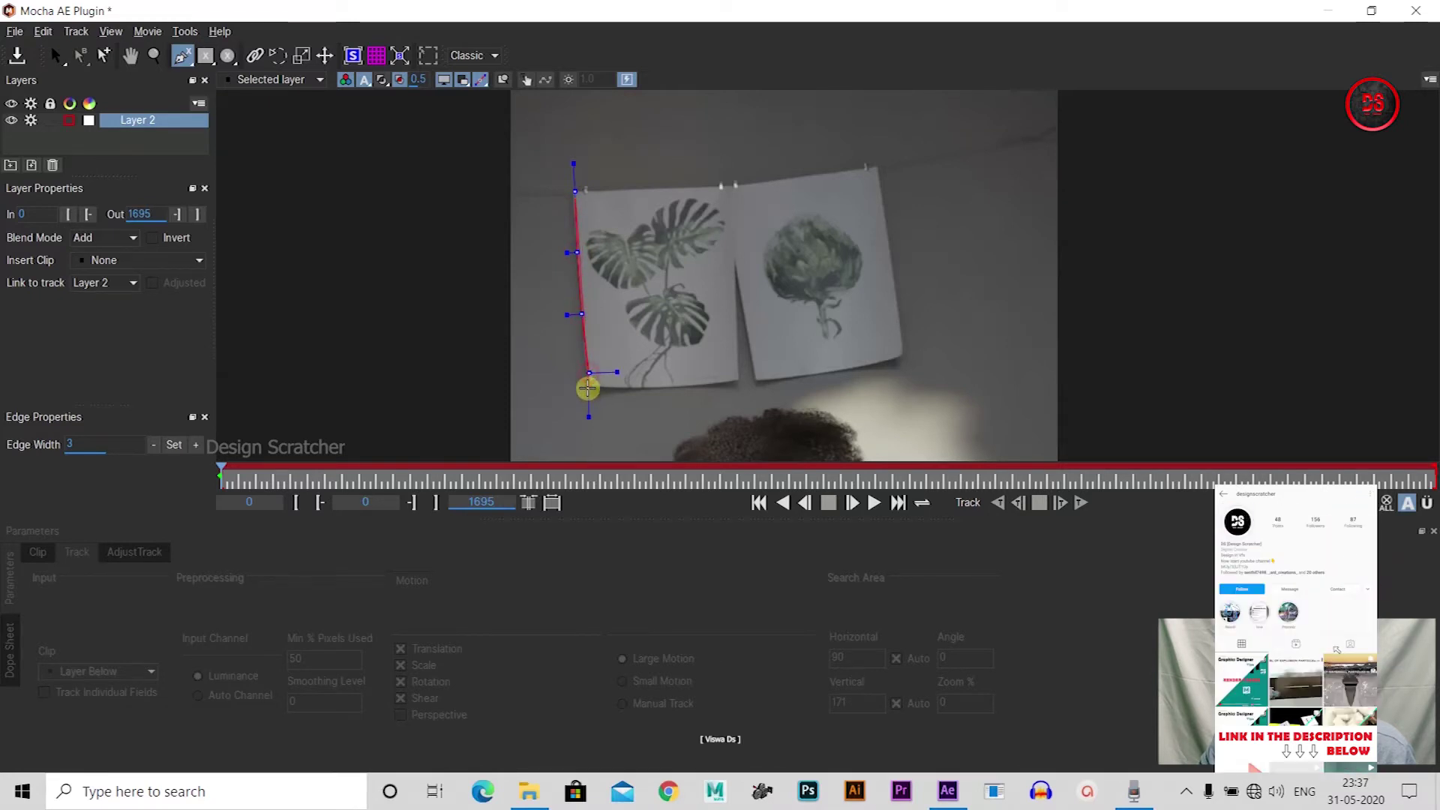
pyautogui.click(589, 373)
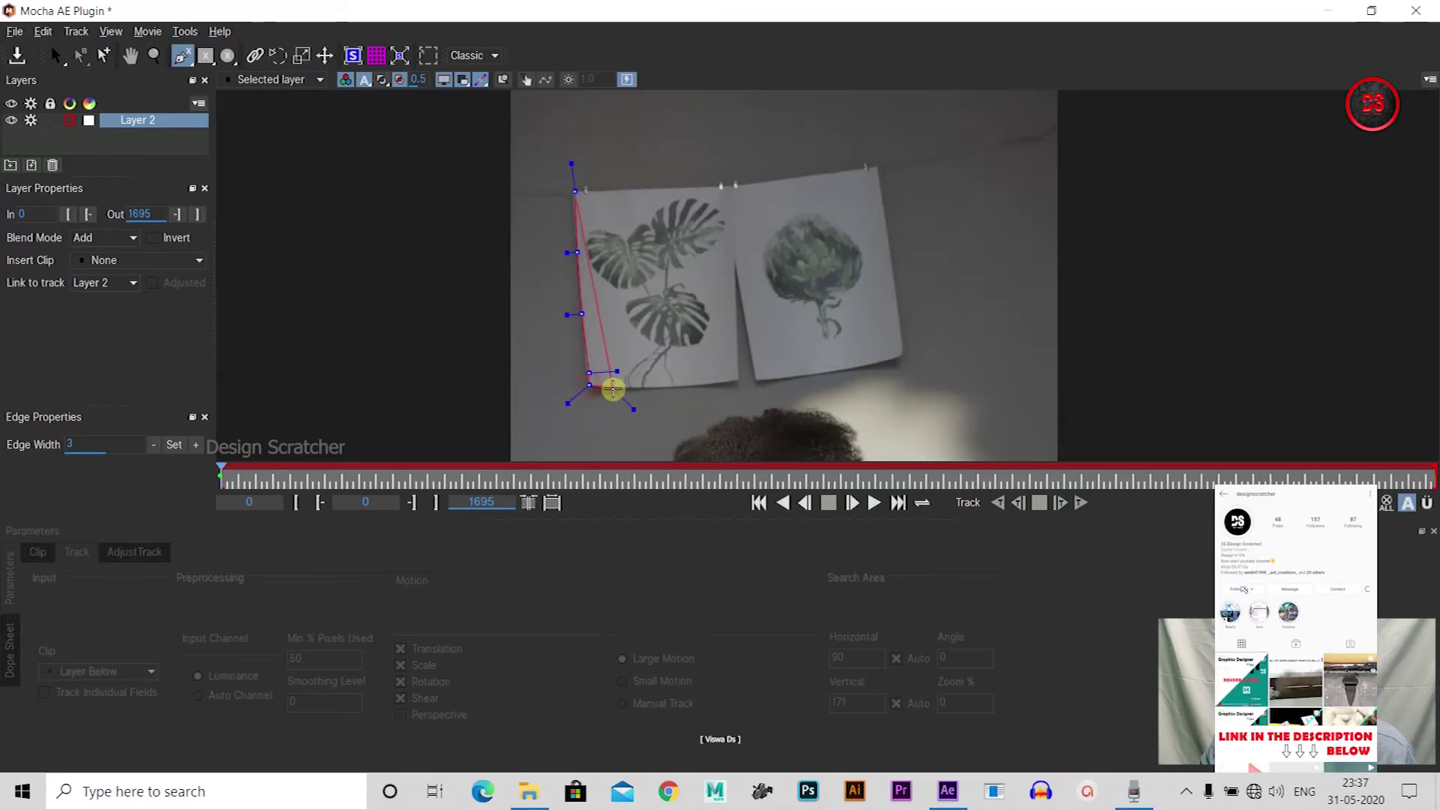
pyautogui.click(613, 389)
pyautogui.click(646, 388)
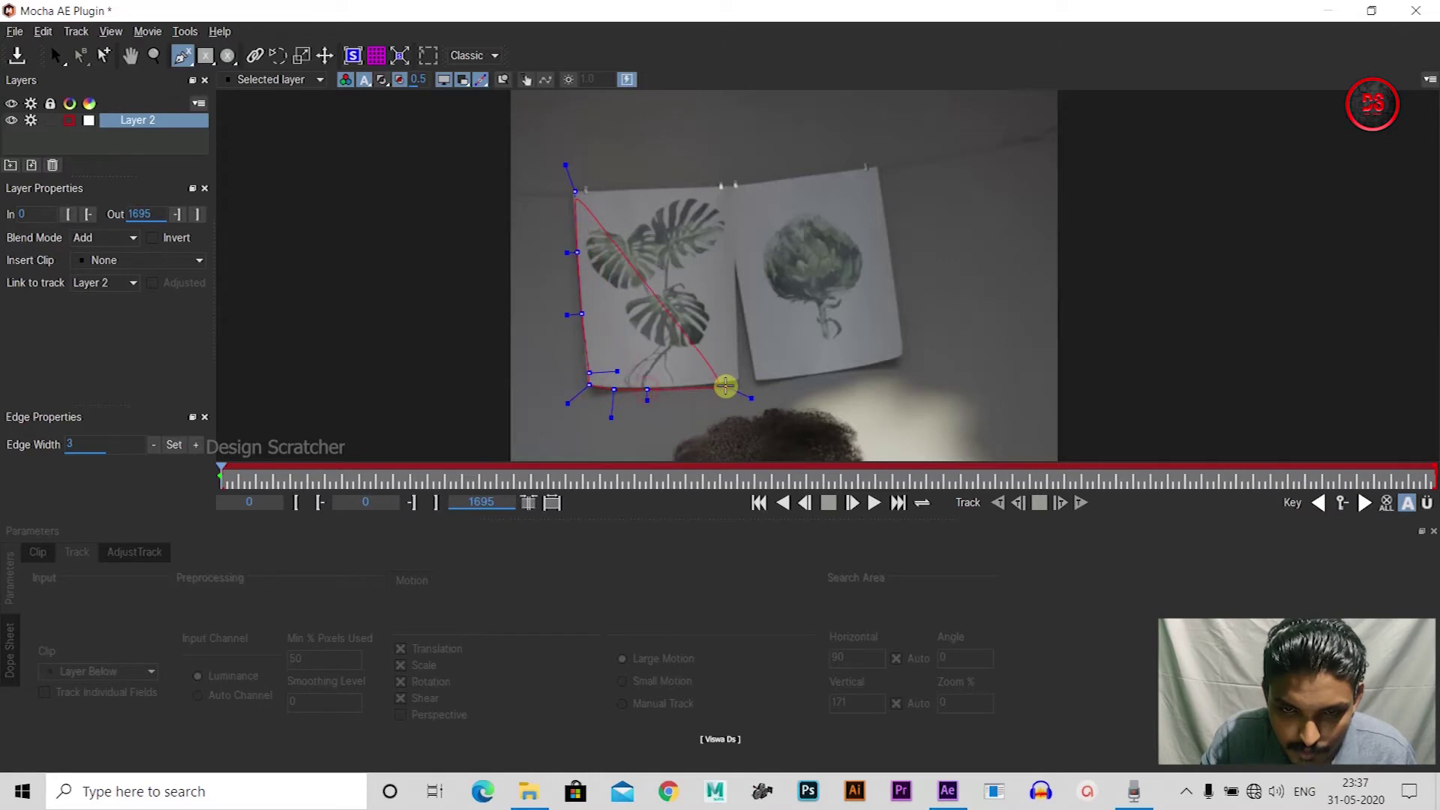
pyautogui.click(721, 385)
pyautogui.click(738, 381)
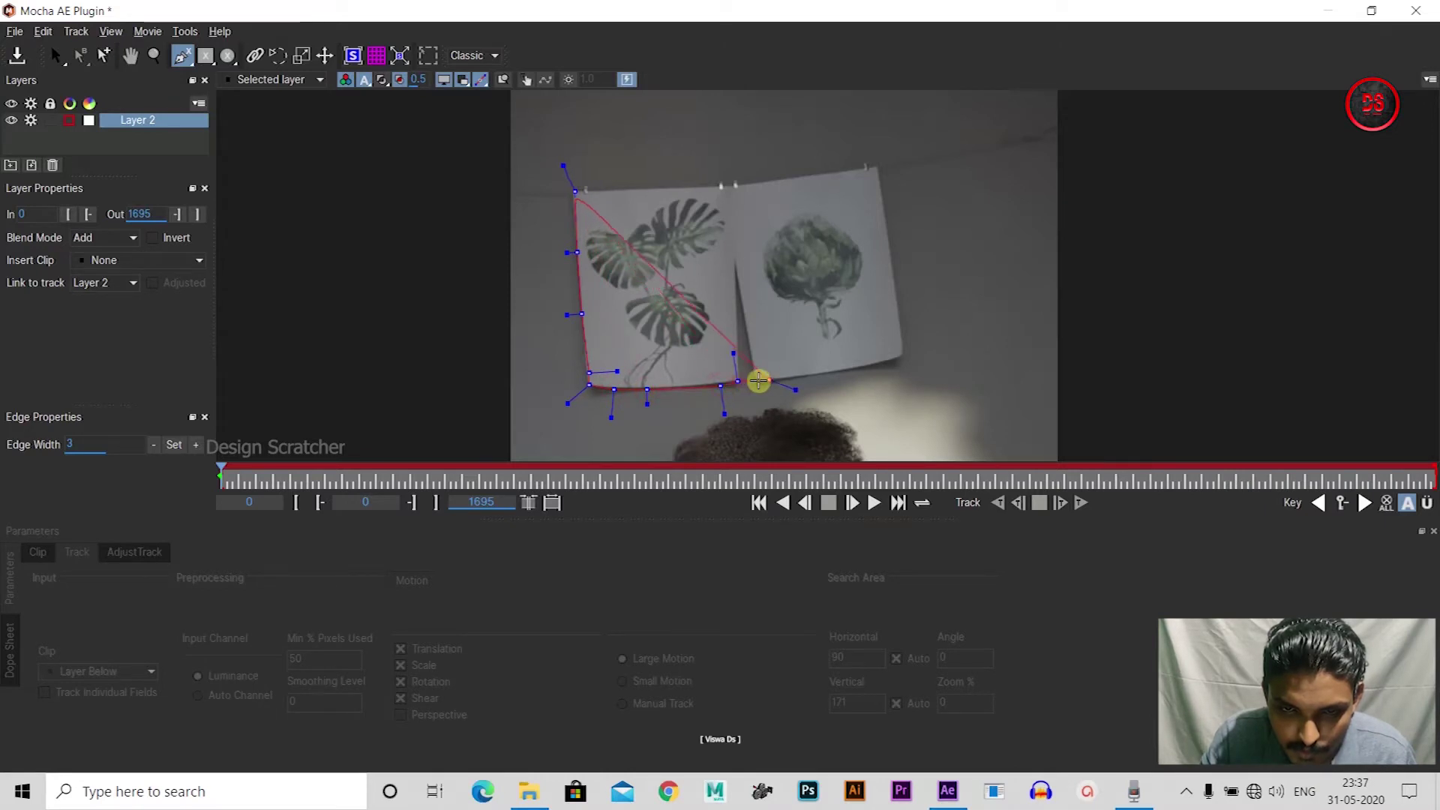
# Add points up the poster's right edge, then zoom in closer and resume X-Spline drawing
pyautogui.click(738, 333)
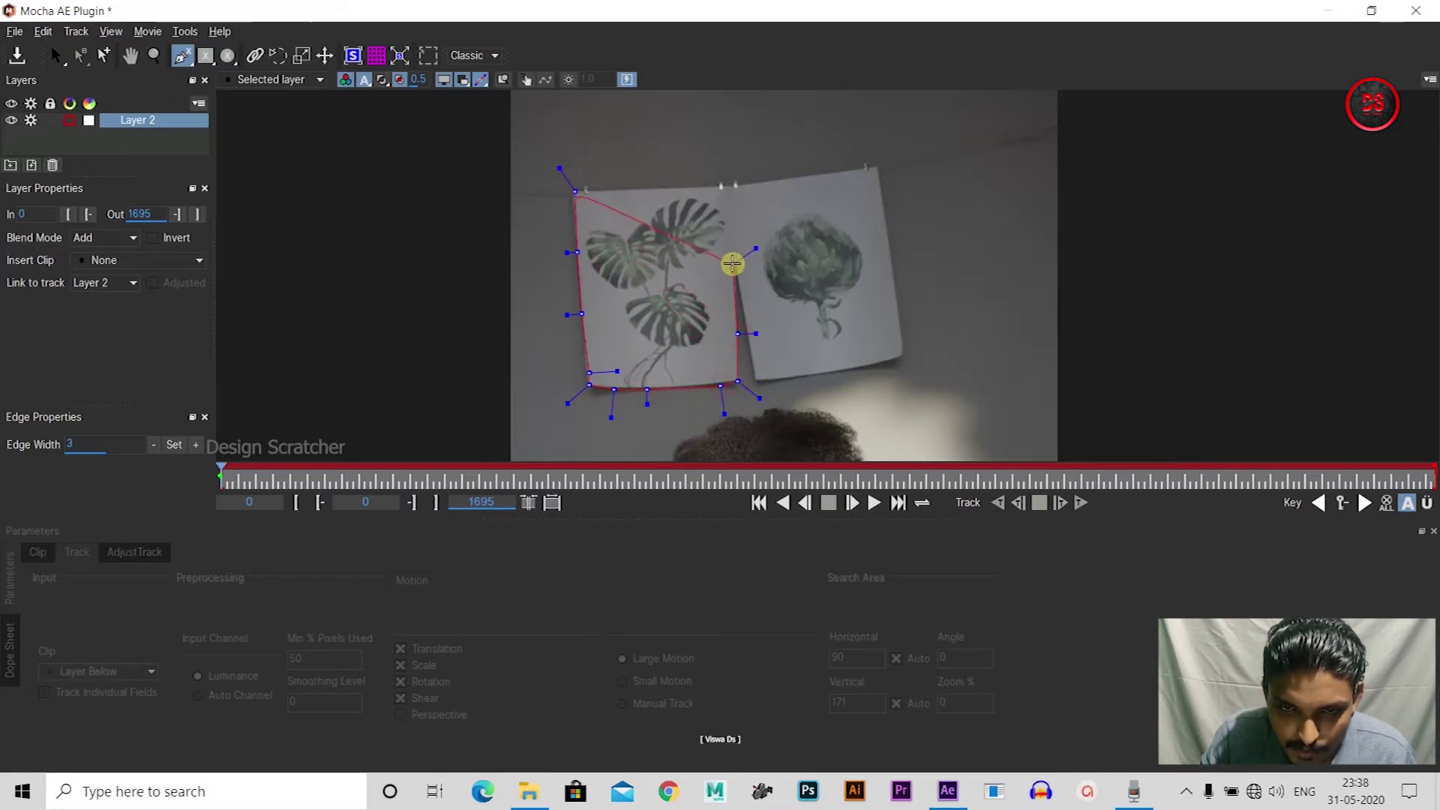
pyautogui.click(734, 262)
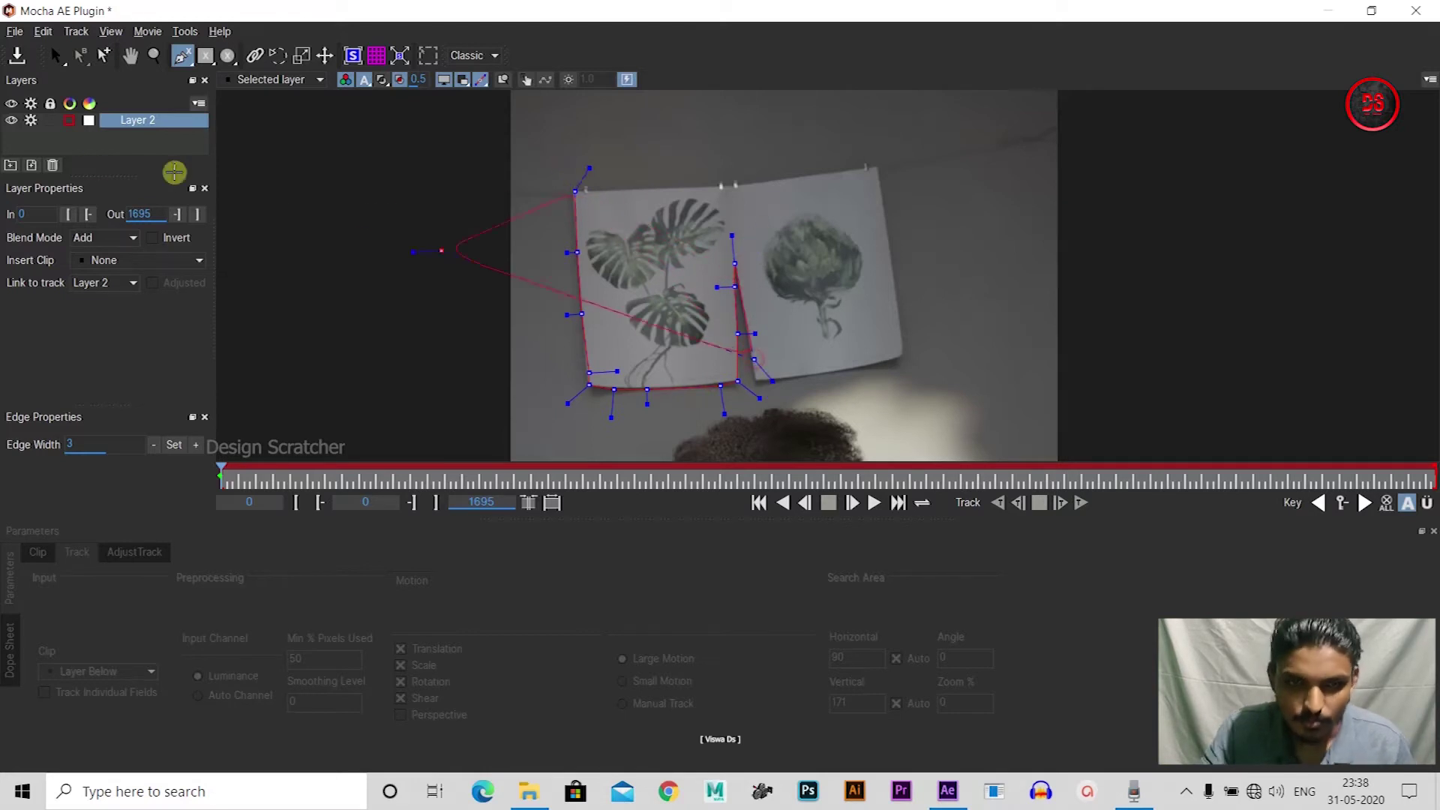
pyautogui.click(155, 57)
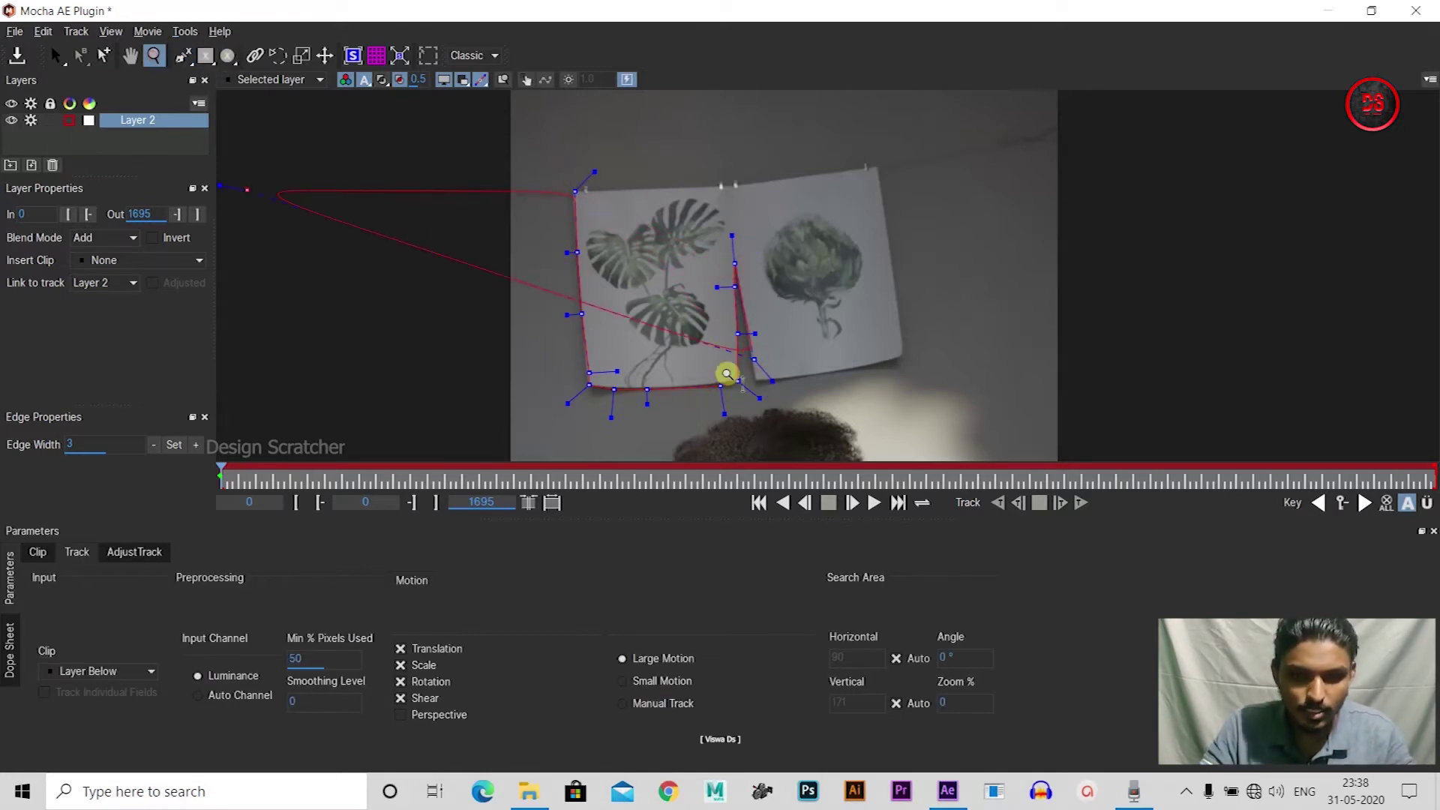
pyautogui.moveTo(579, 392)
pyautogui.mouseDown()
pyautogui.moveTo(1323, 206)
pyautogui.moveTo(1132, 293)
pyautogui.moveTo(574, 398)
pyautogui.moveTo(615, 384)
pyautogui.mouseUp()
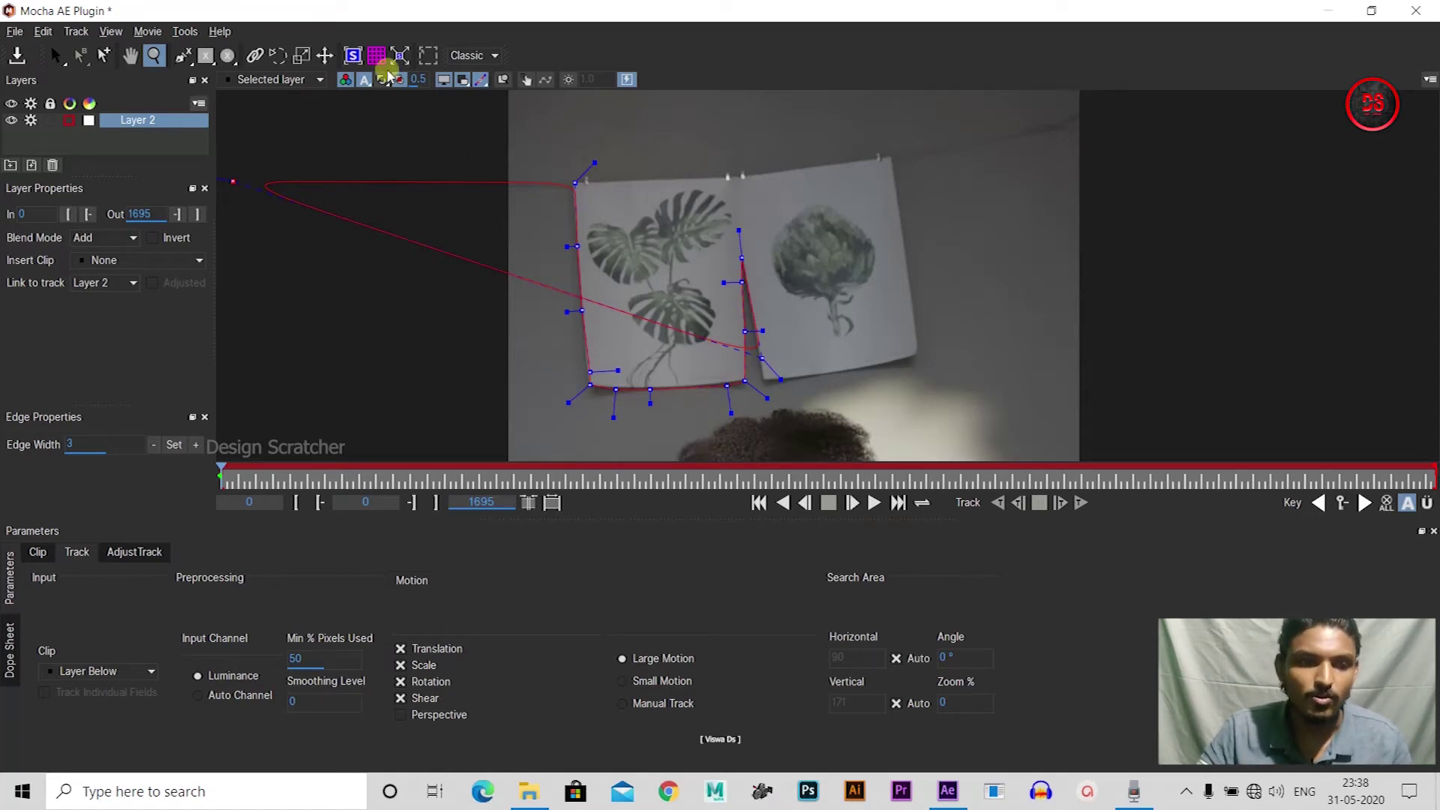
pyautogui.click(182, 56)
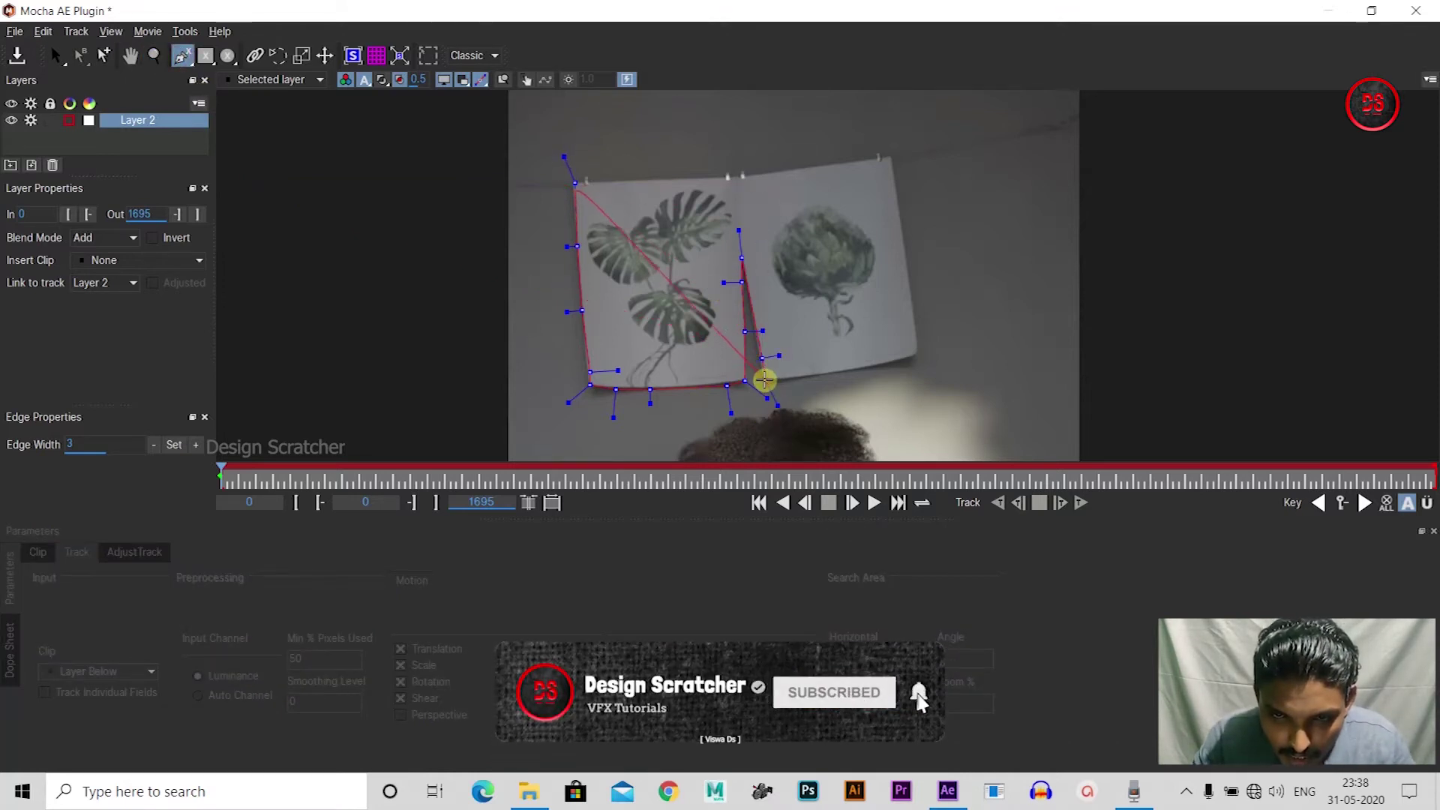
# Trace the right poster's bottom and right edges up to its top-right corner with spline points
pyautogui.scroll(-1, 763, 380)
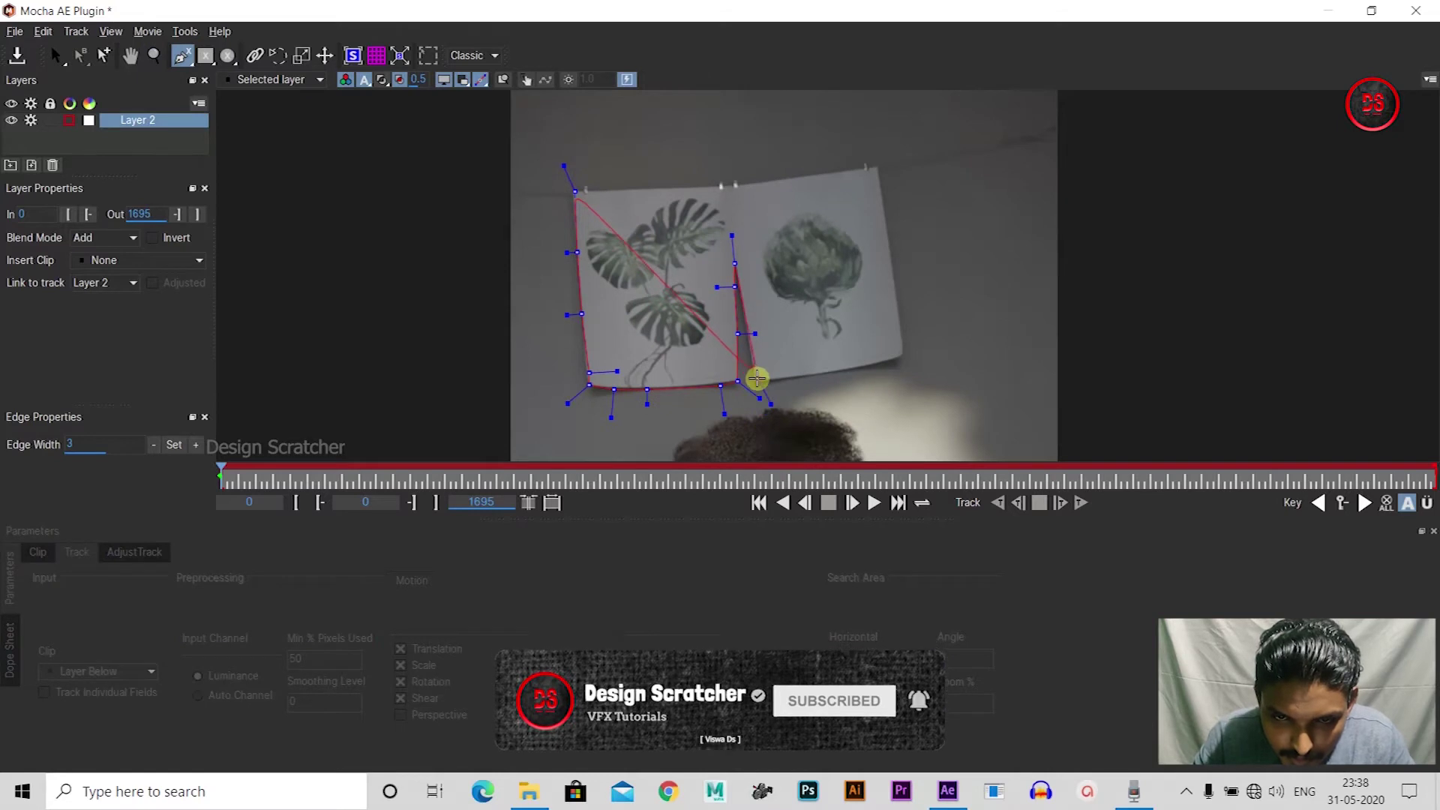
pyautogui.click(752, 367)
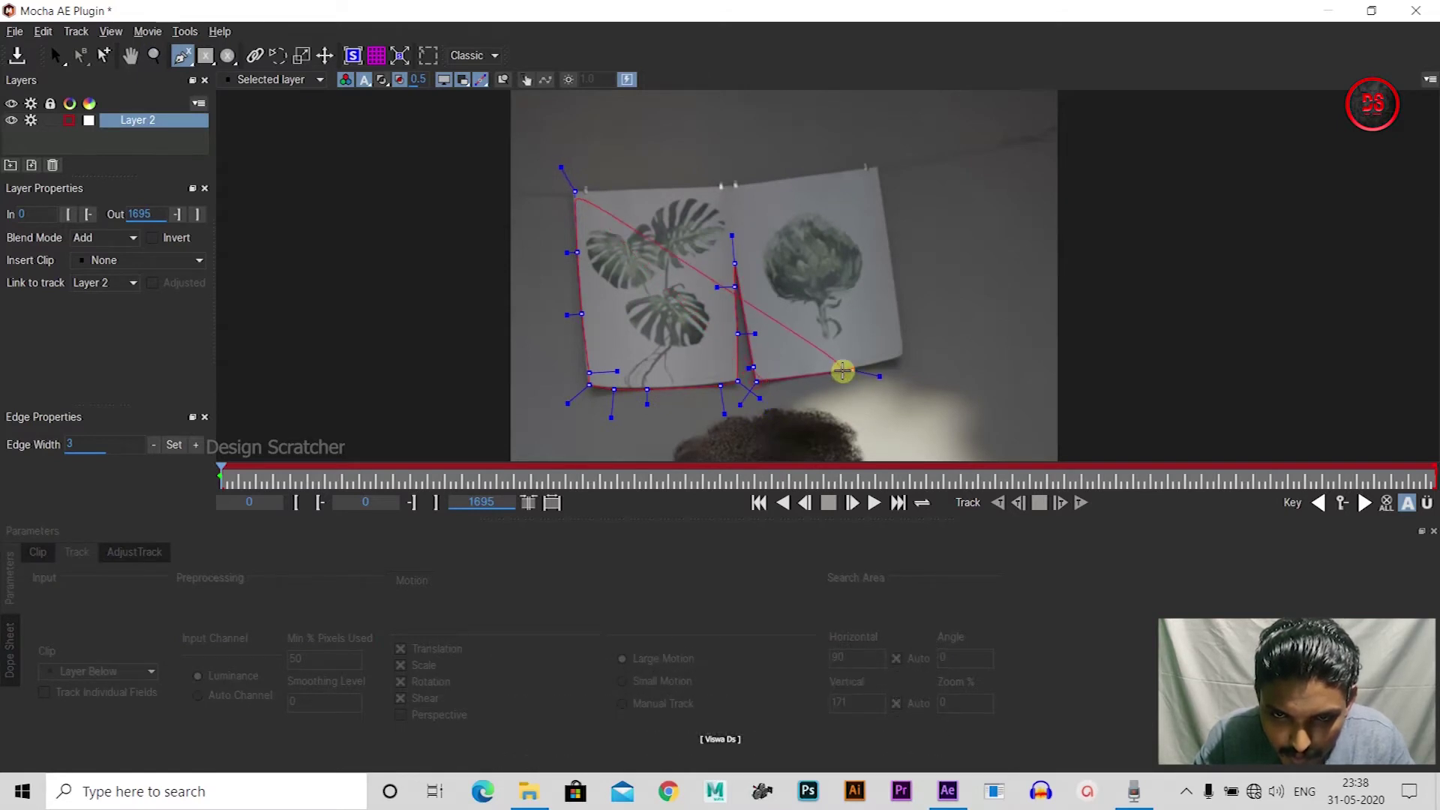
pyautogui.click(823, 373)
pyautogui.click(870, 365)
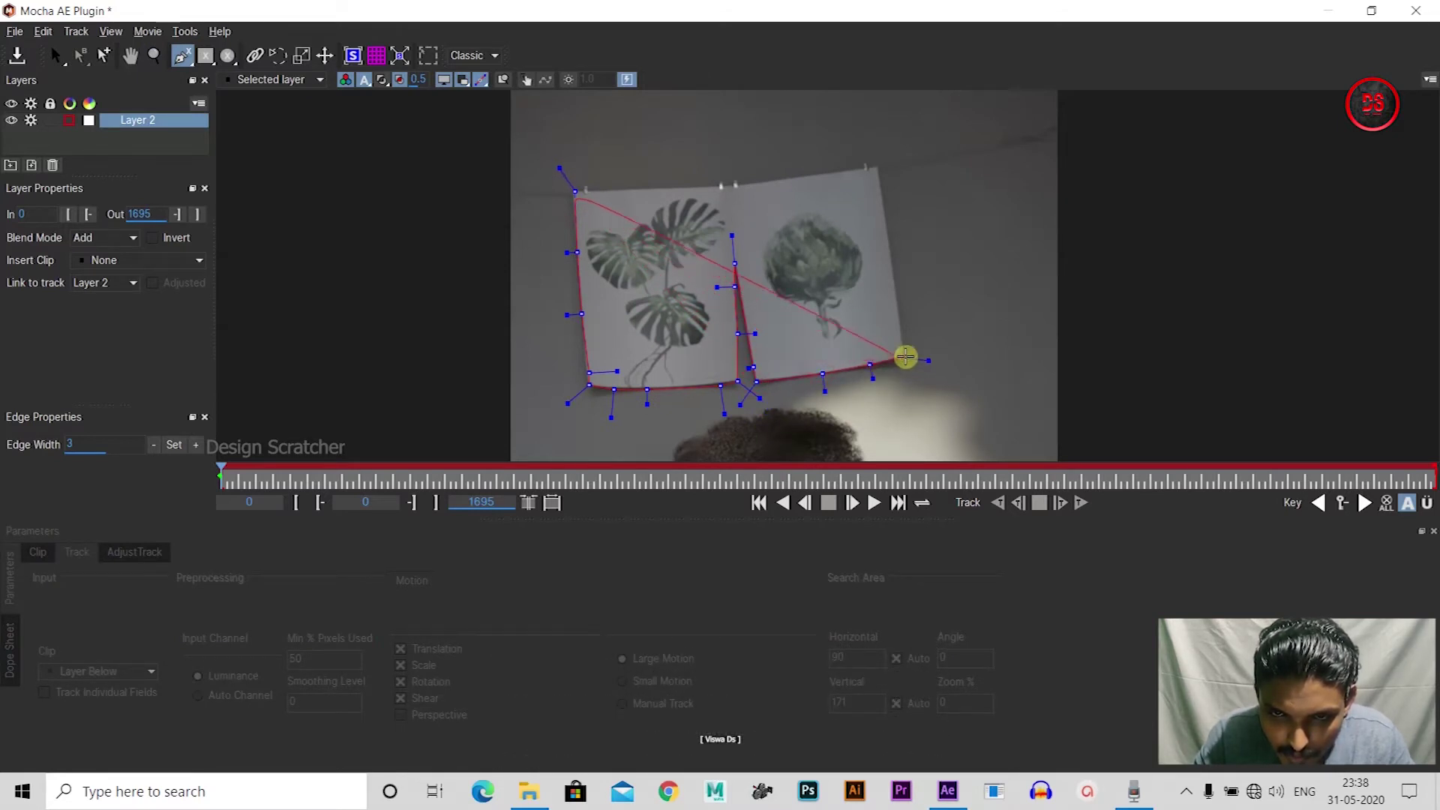
pyautogui.click(901, 357)
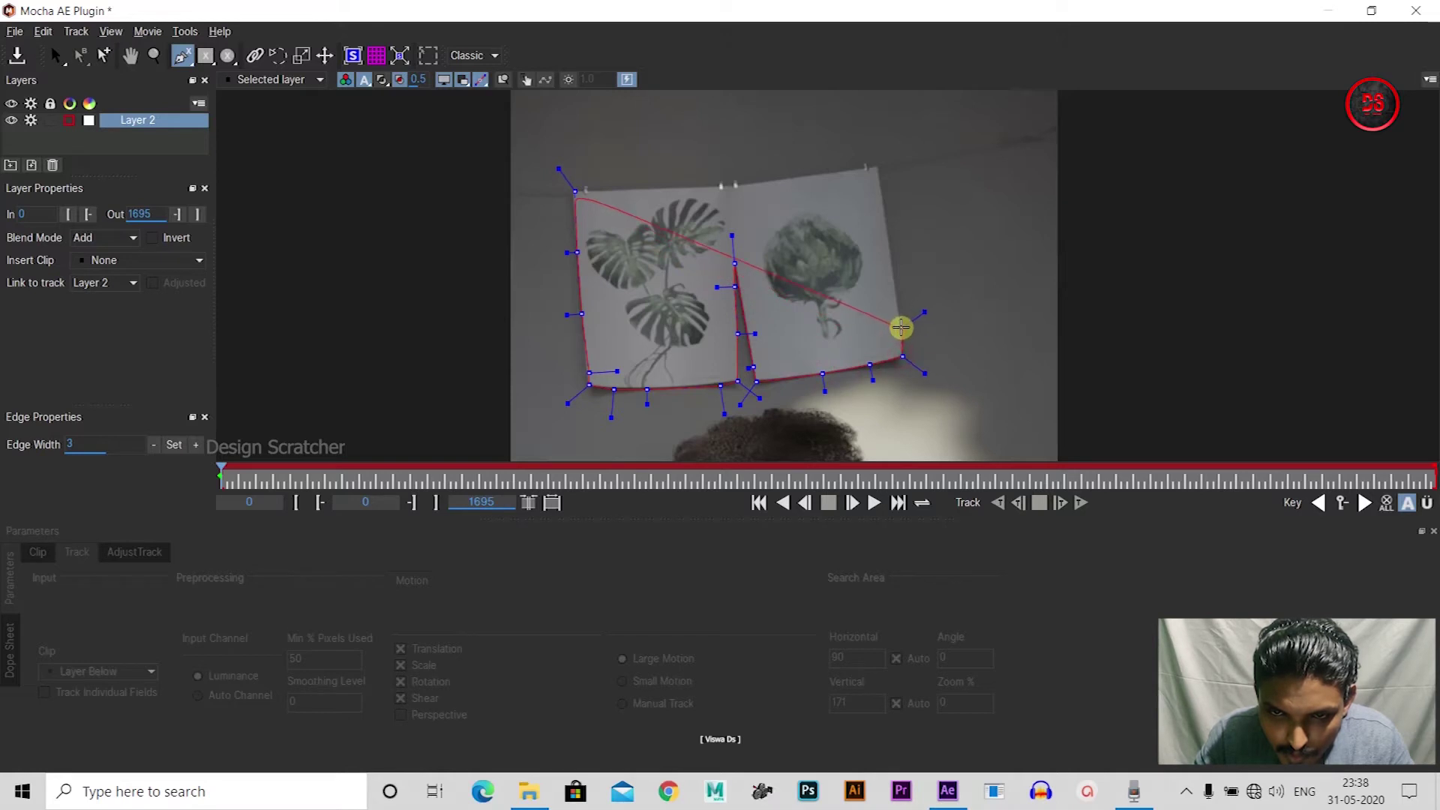
pyautogui.click(902, 327)
pyautogui.click(886, 214)
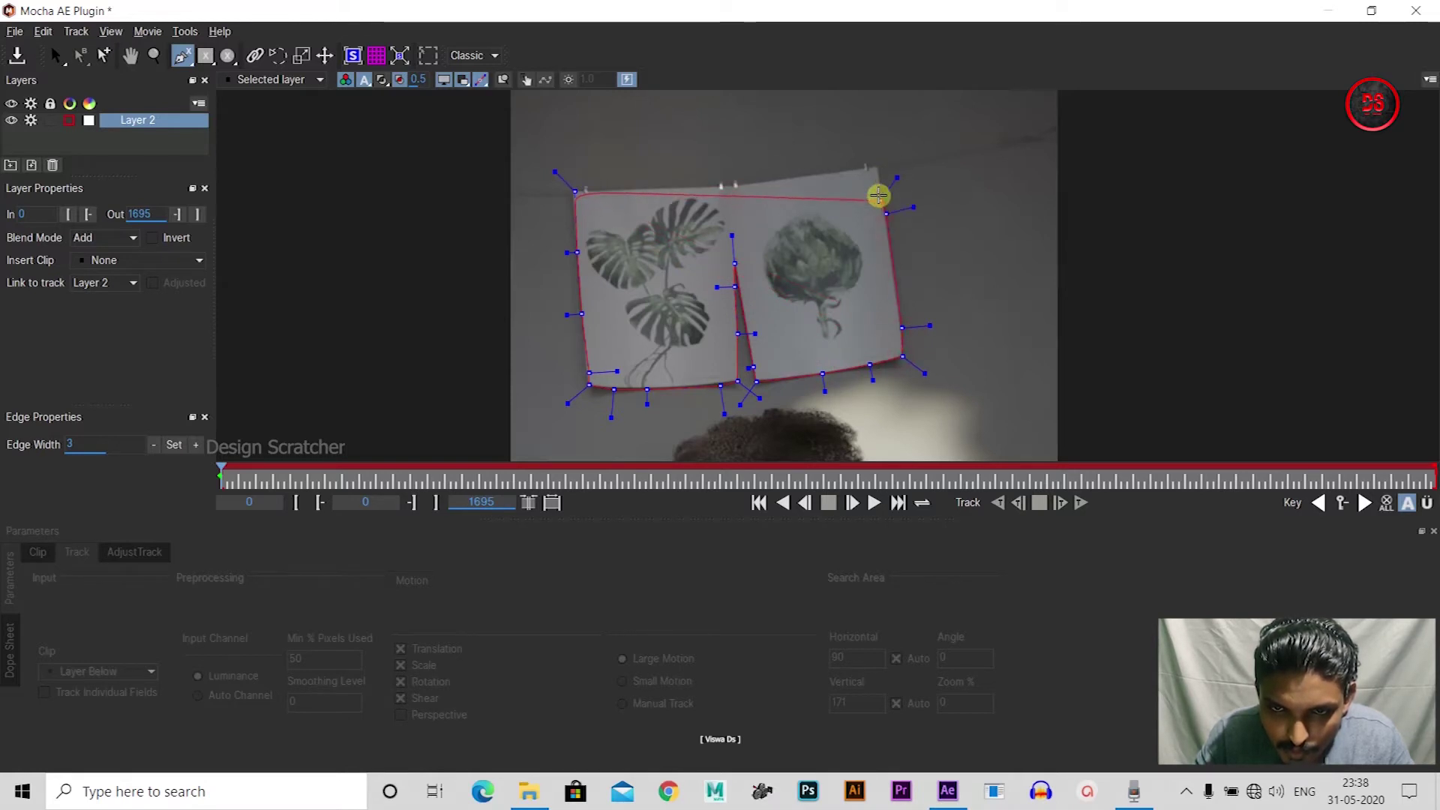
pyautogui.click(879, 183)
pyautogui.click(878, 166)
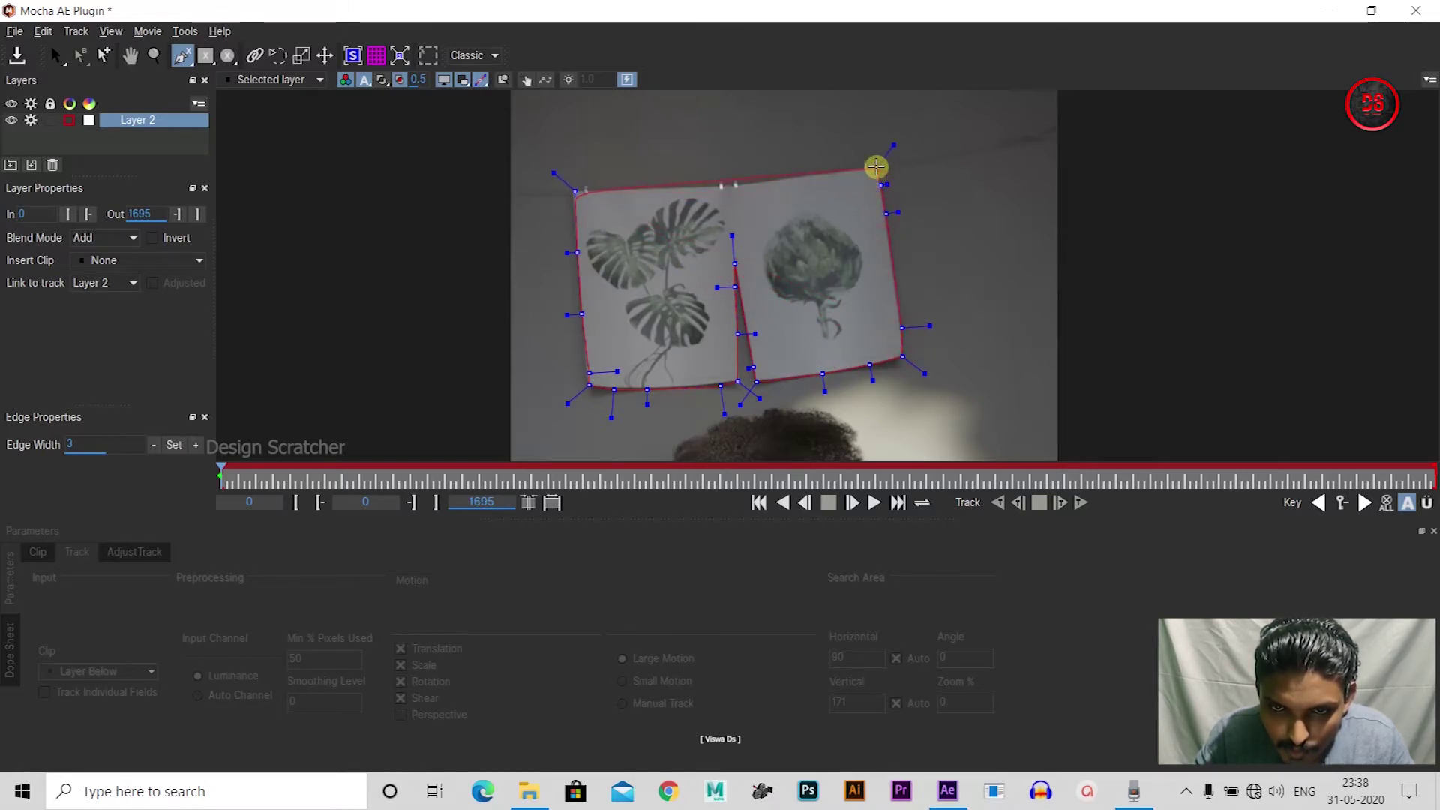
# Add points back along both posters' top edges and close the shape at the first point
pyautogui.click(797, 178)
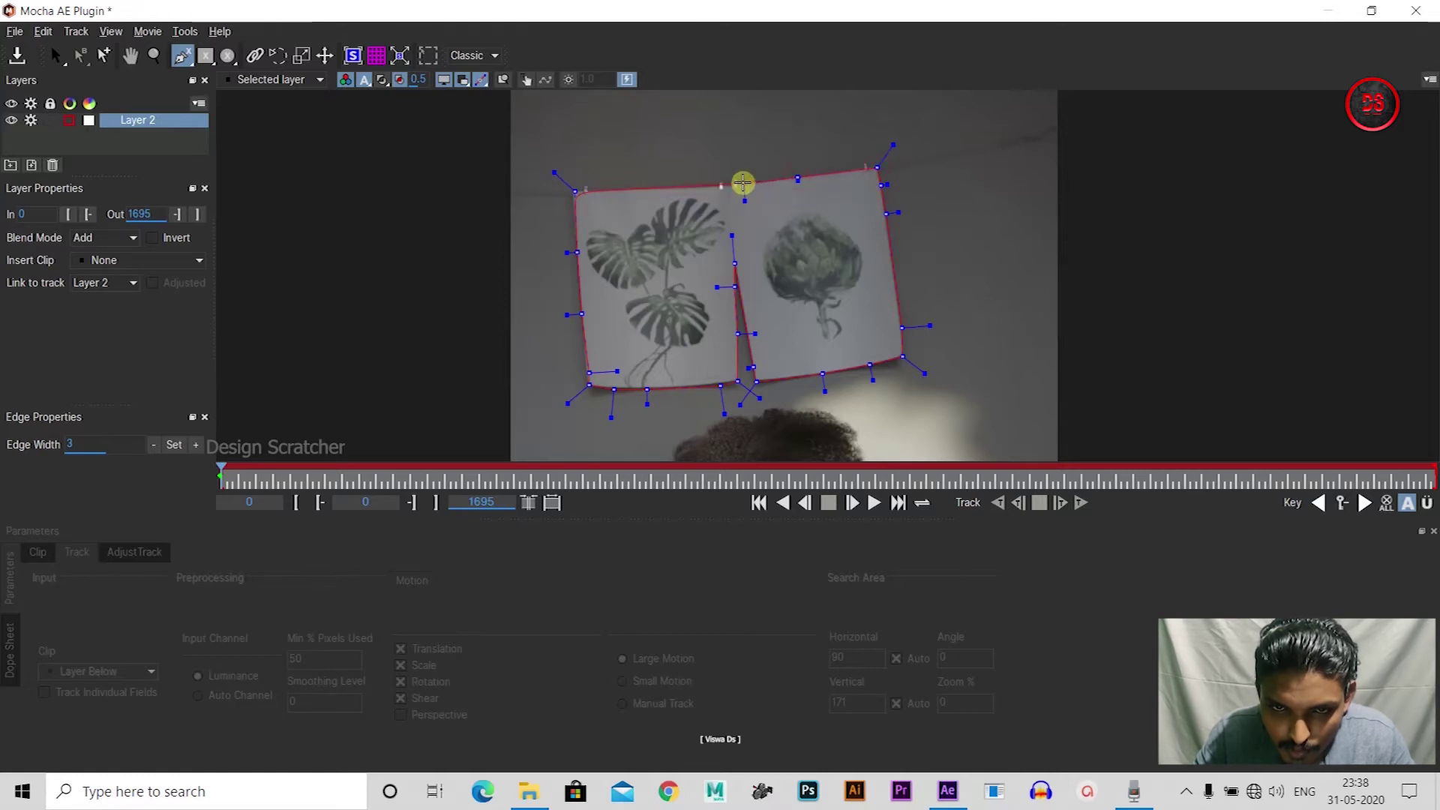
pyautogui.click(741, 182)
pyautogui.click(730, 186)
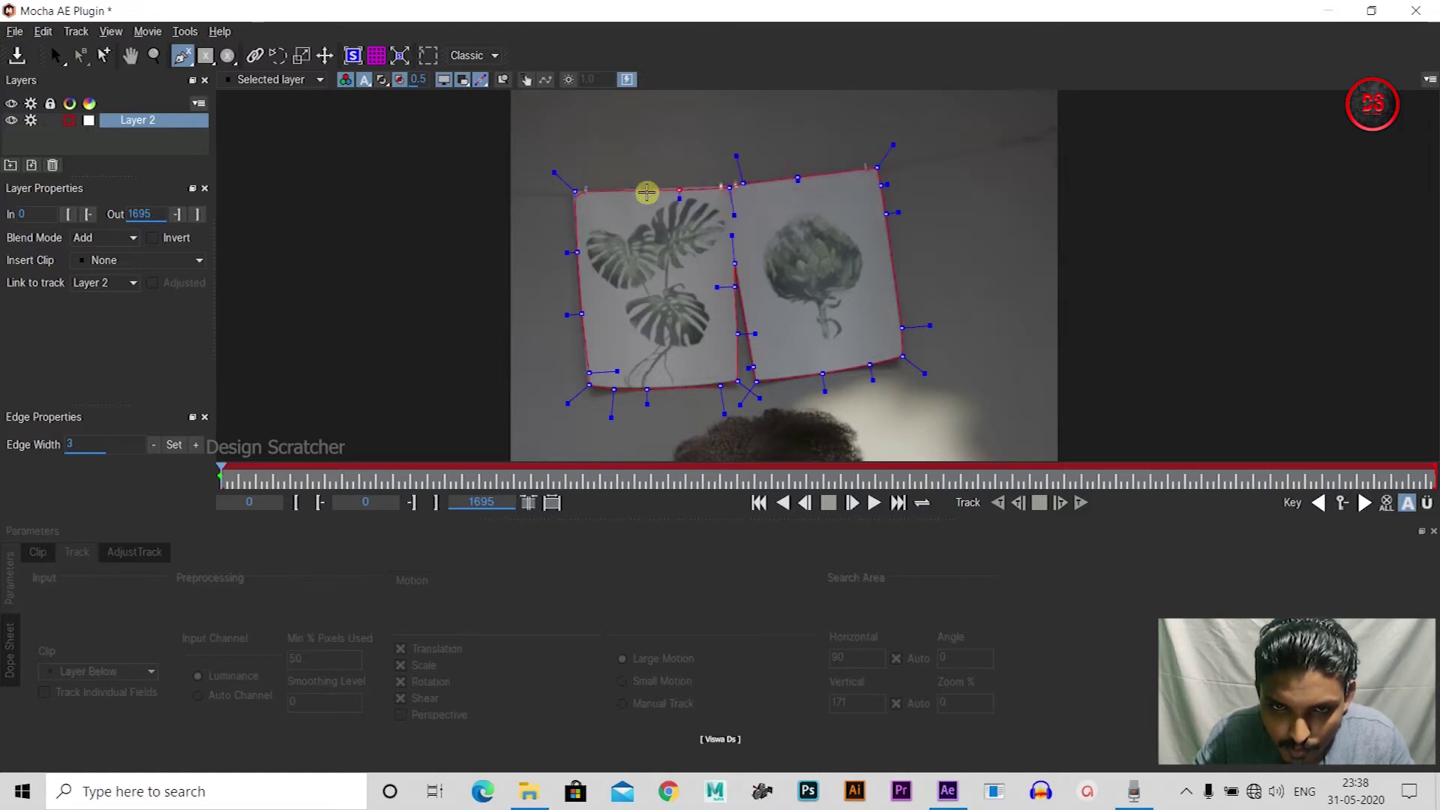
pyautogui.click(649, 186)
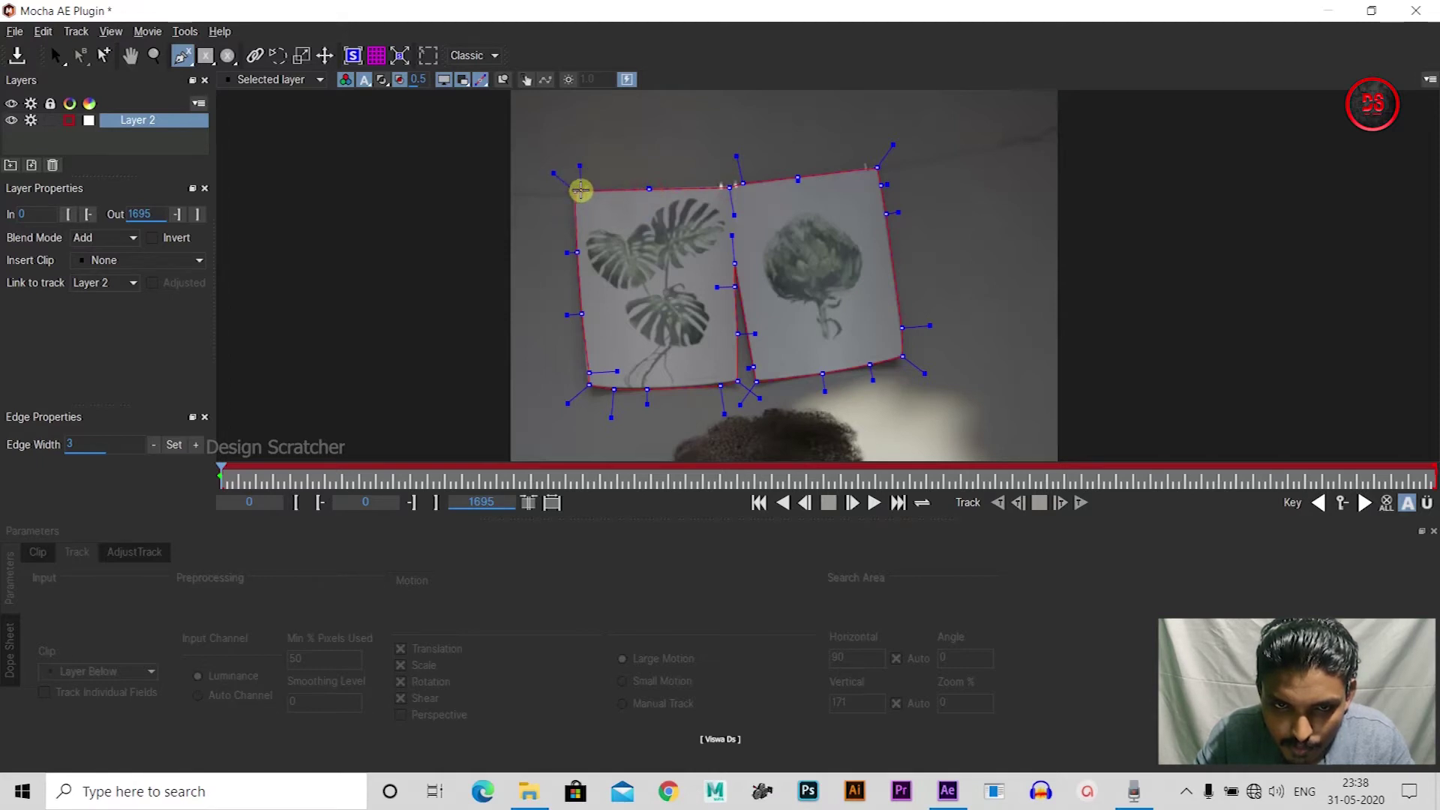
pyautogui.click(577, 190)
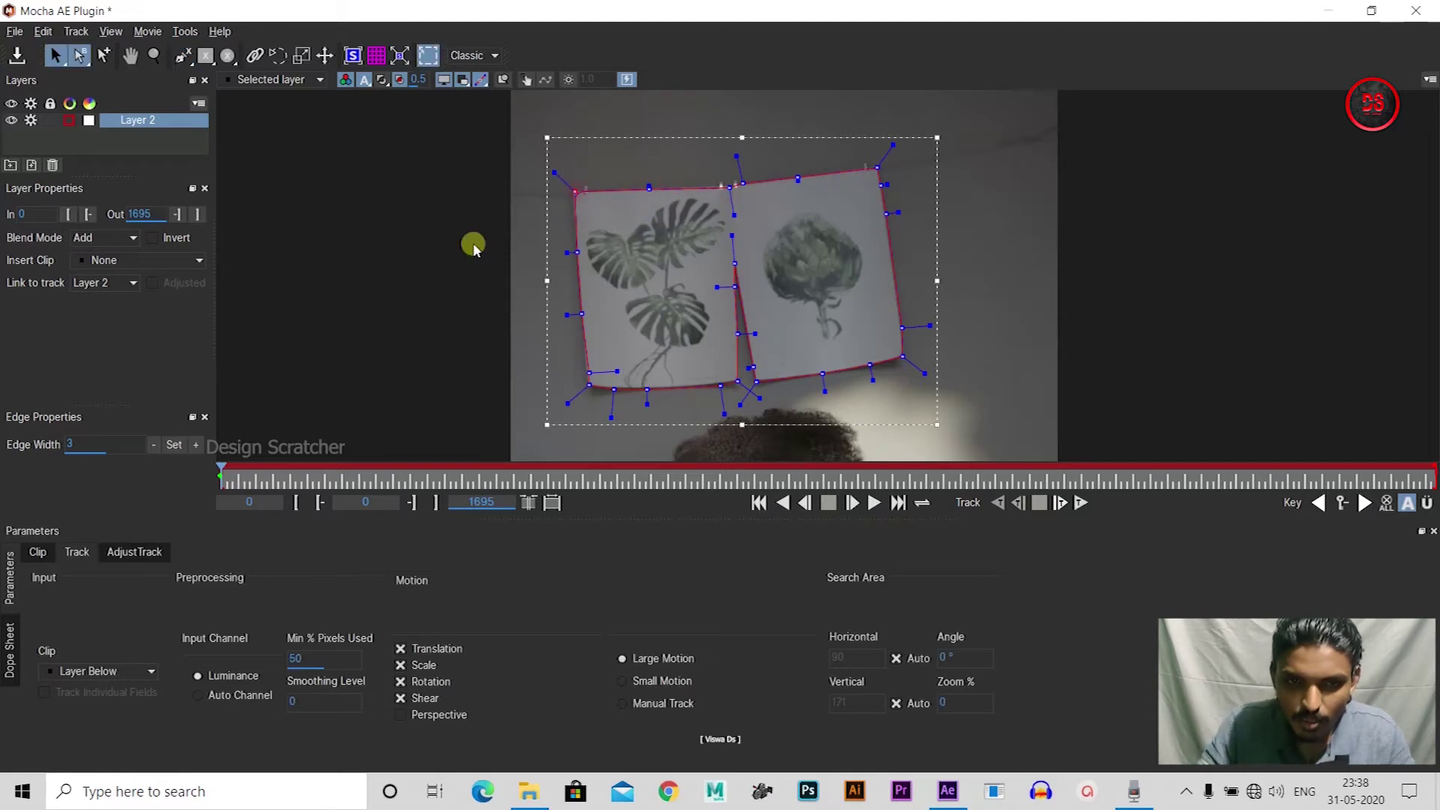
# Nudge the spline's top-left corner point, then track Layer 2 forward to about frame 9
pyautogui.press('a')
pyautogui.click(583, 190)
pyautogui.moveTo(582, 191); pyautogui.dragTo(596, 188)
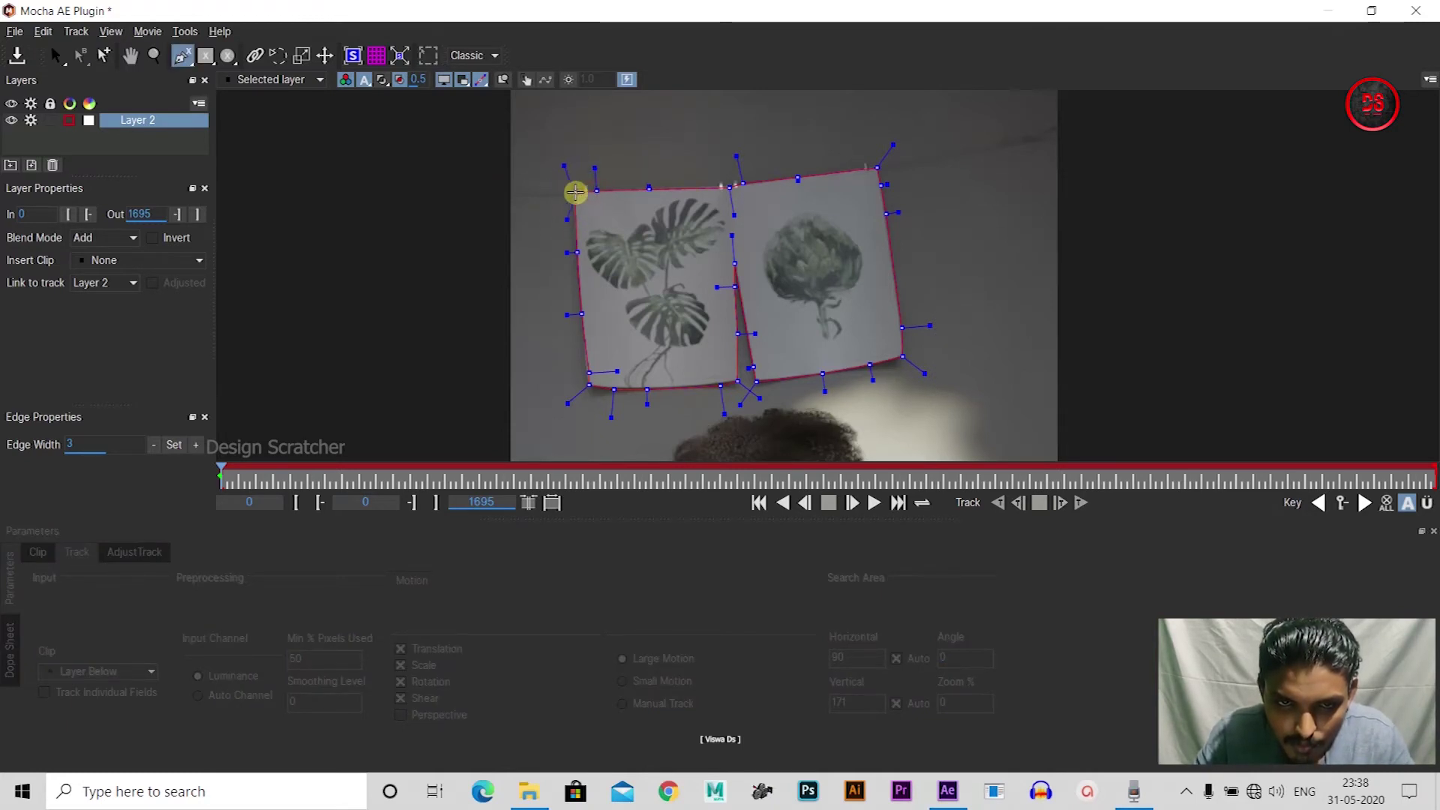
pyautogui.press('s')
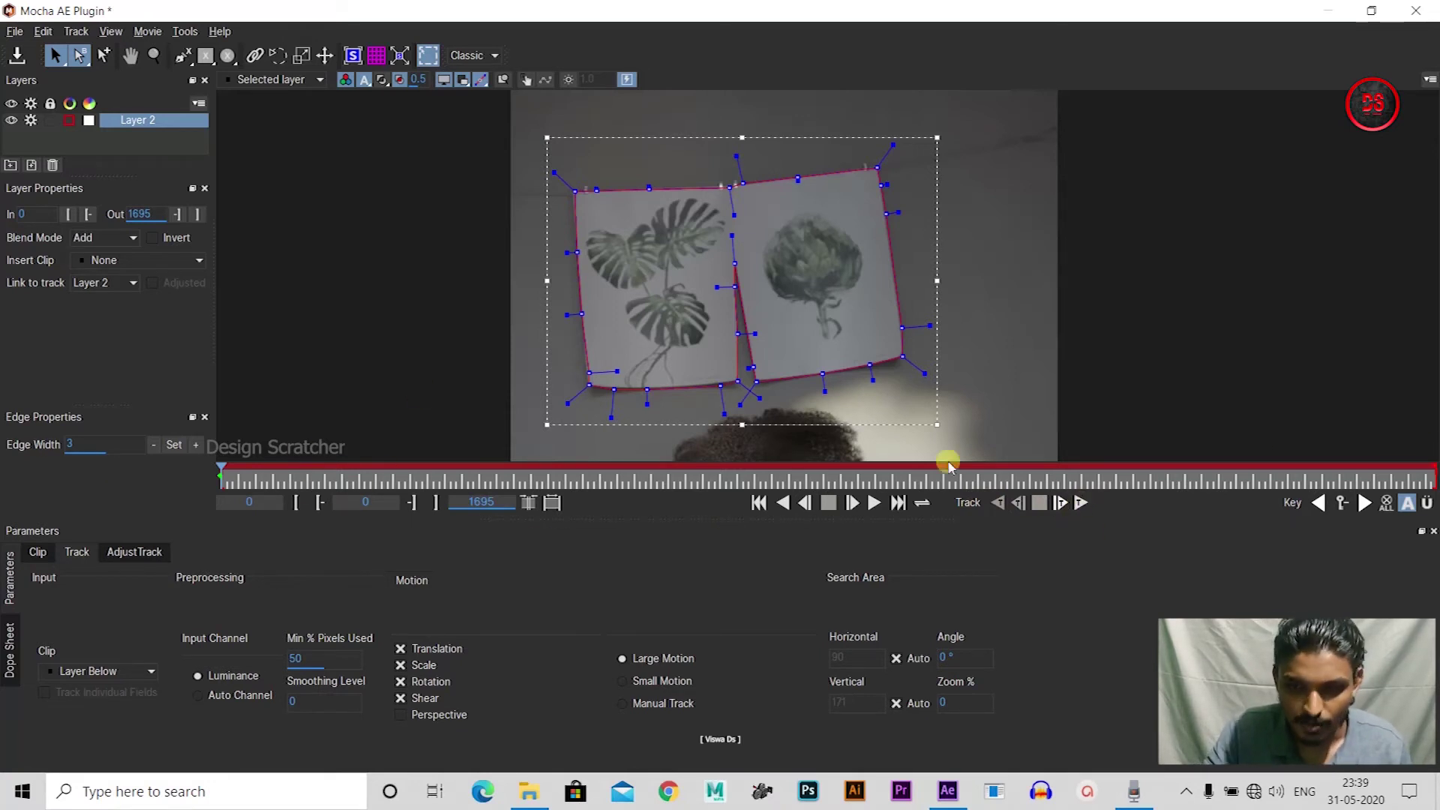
pyautogui.click(1082, 504)
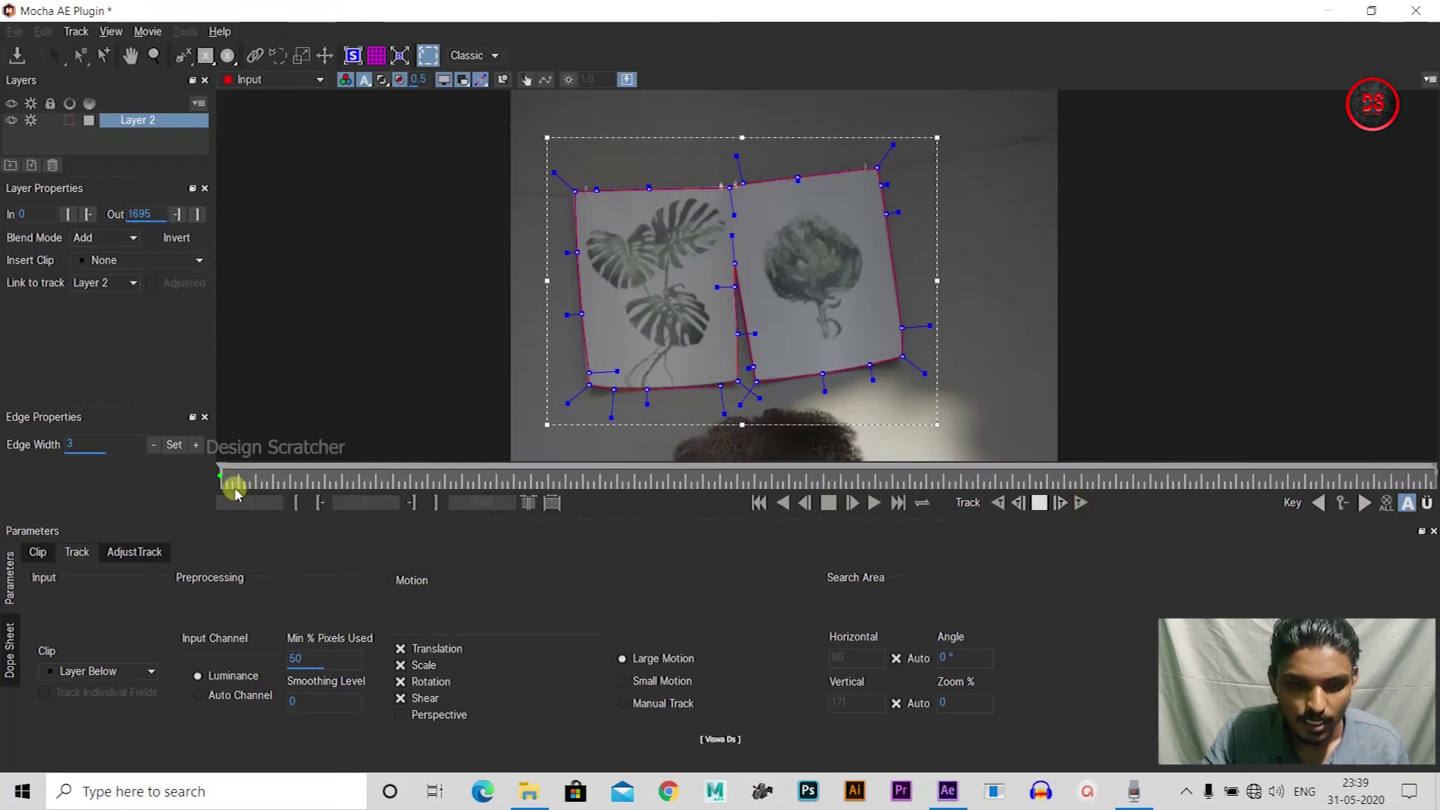
pyautogui.click(1043, 502)
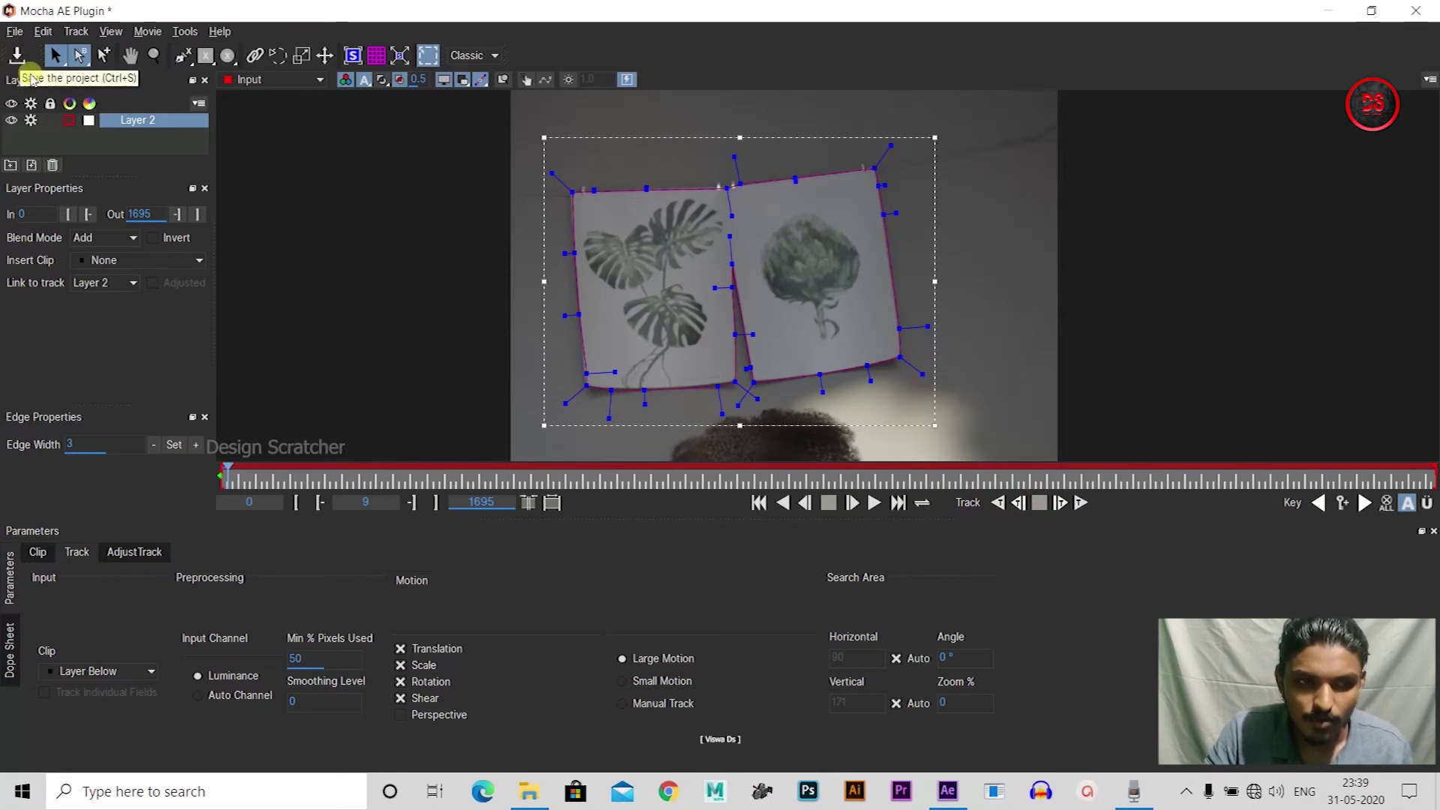
# Save the Mocha tracking project and close the plugin window
pyautogui.click(15, 33)
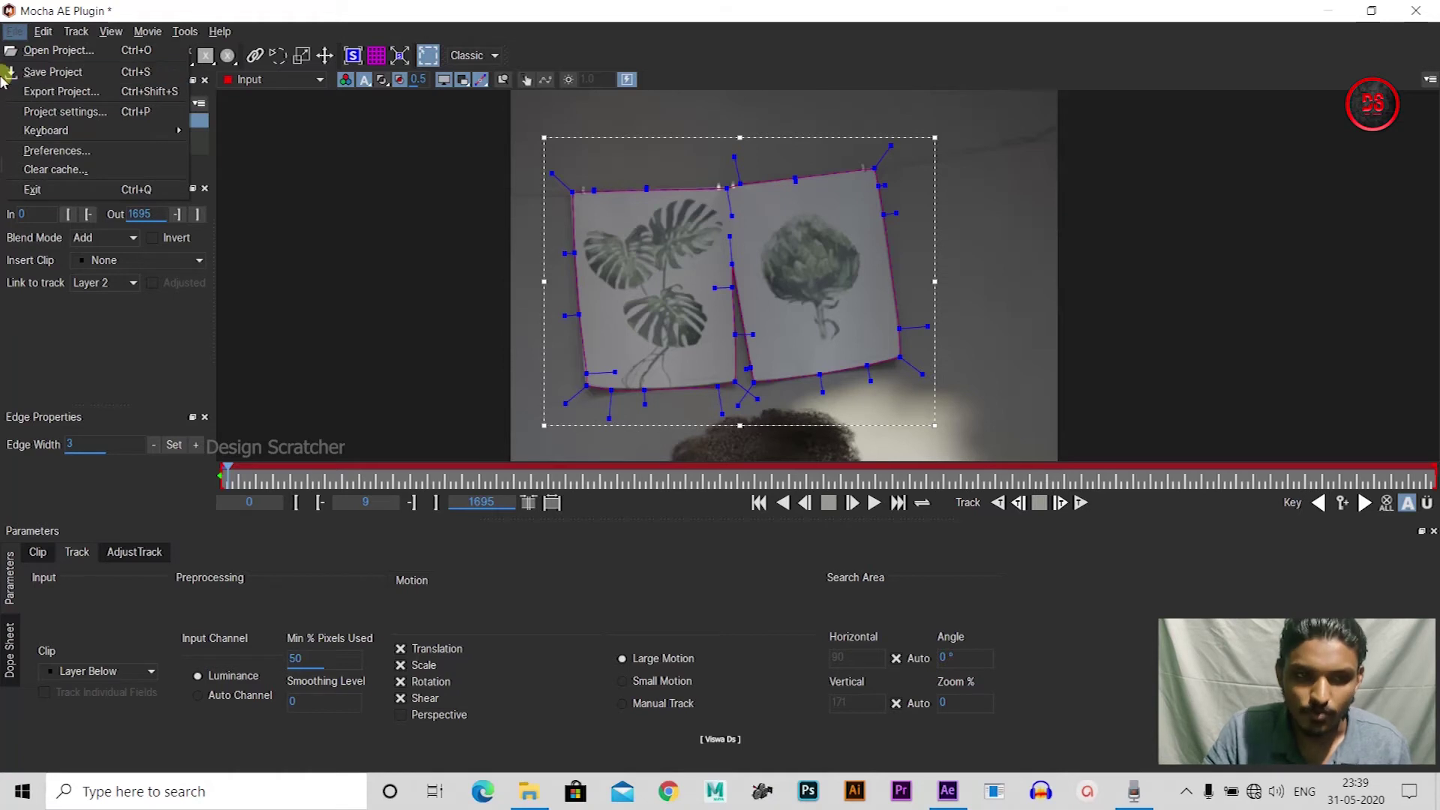
pyautogui.click(1052, 94)
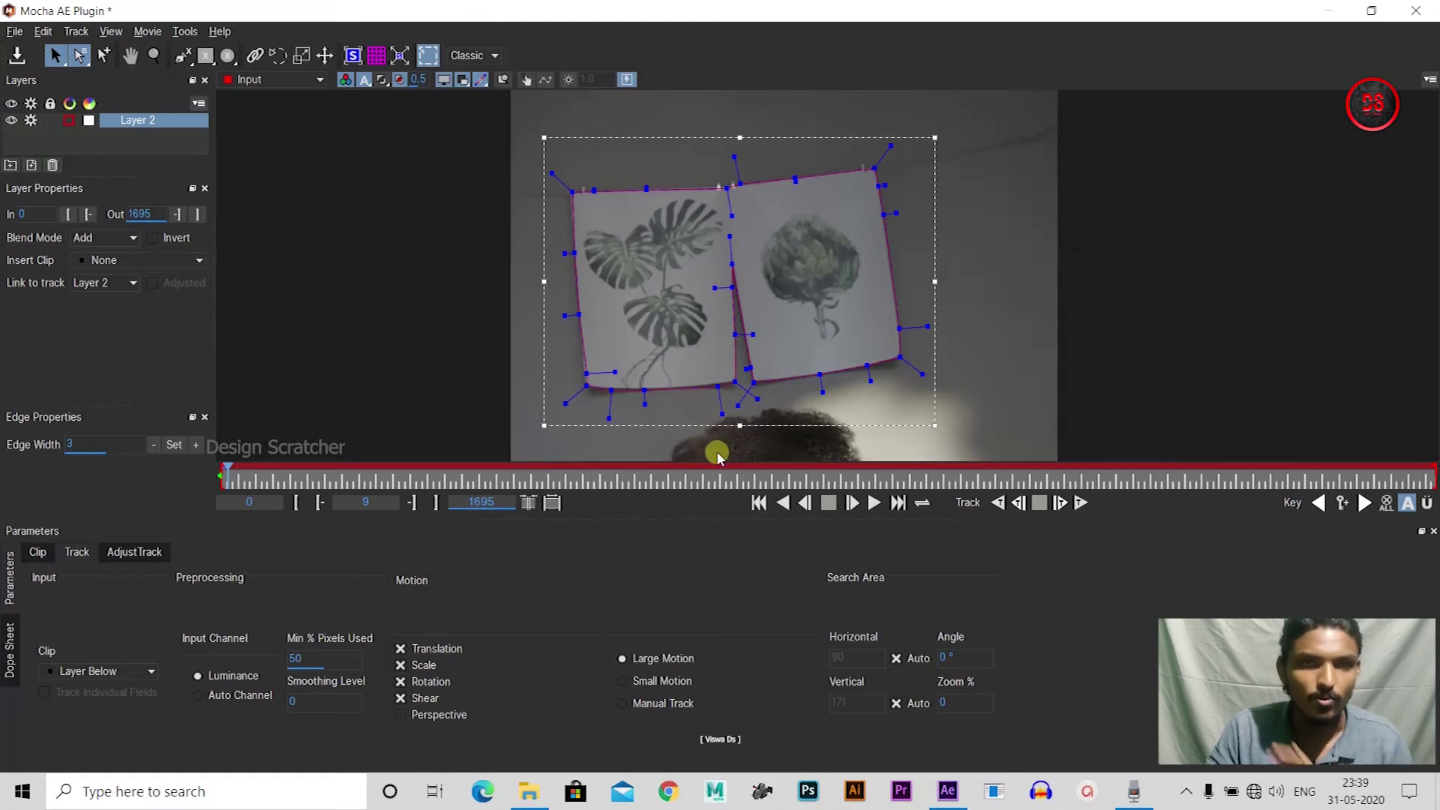
pyautogui.click(1417, 10)
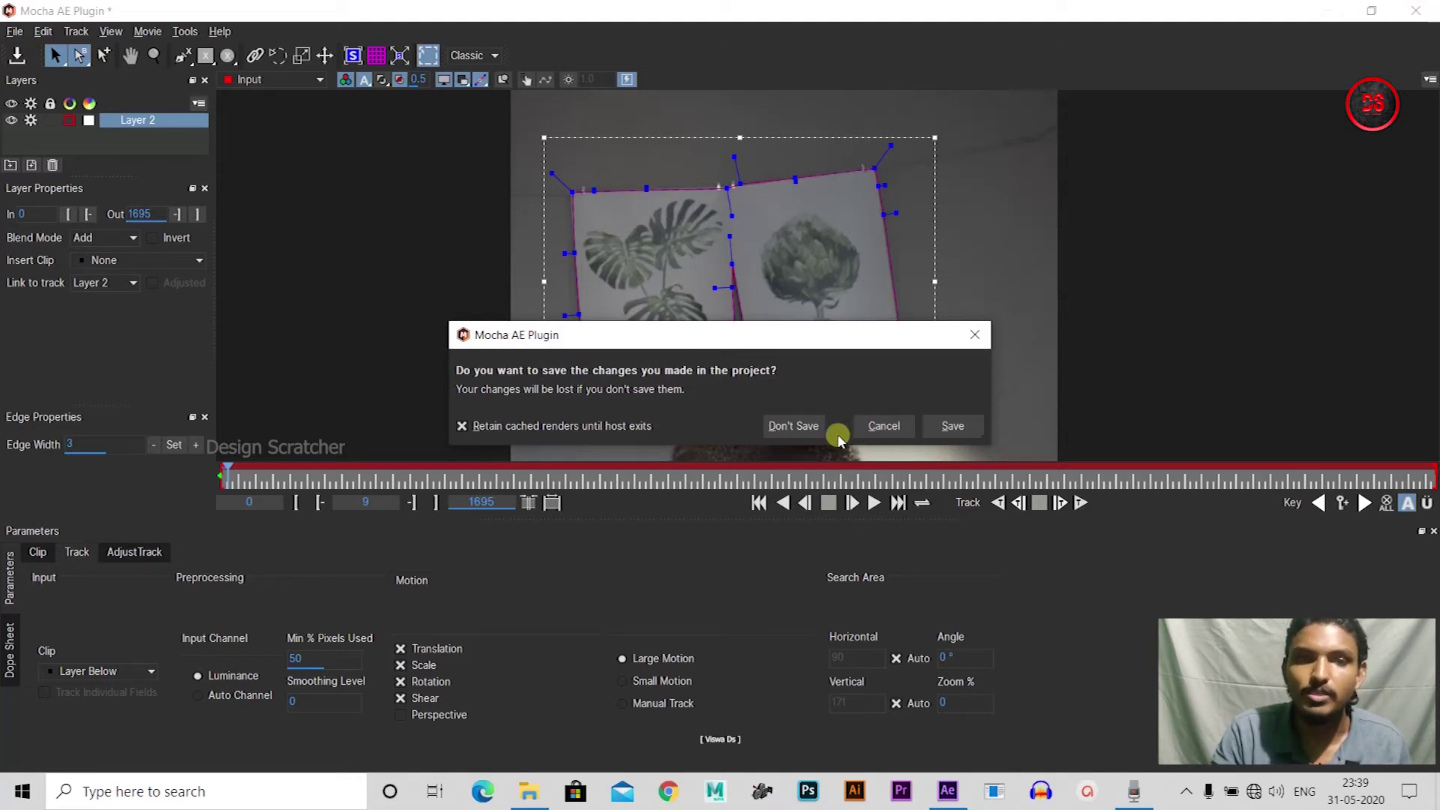
# Close Mocha without saving and return to the production ID_4057253 comp, checking the lower layer's visibility
pyautogui.click(796, 426)
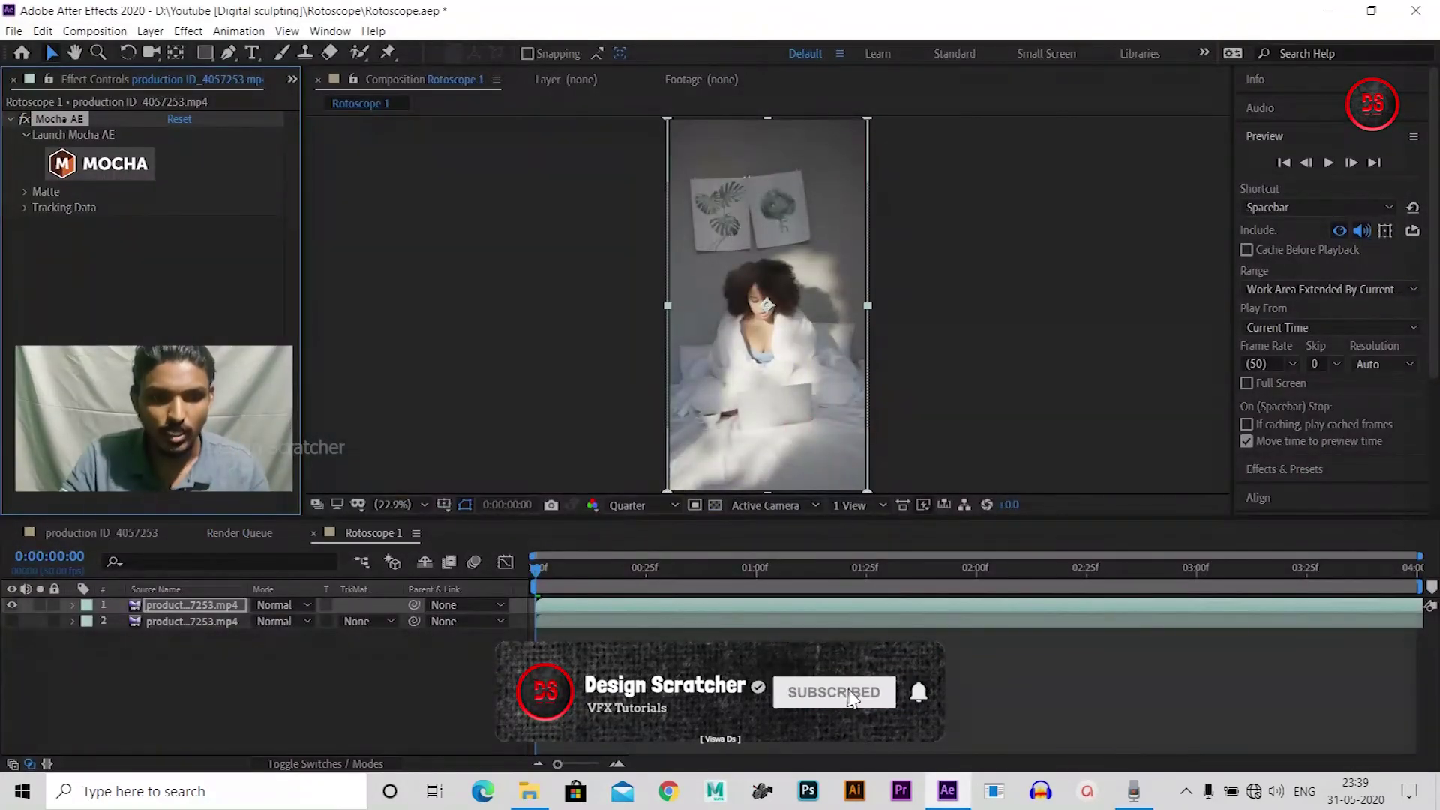
pyautogui.click(143, 534)
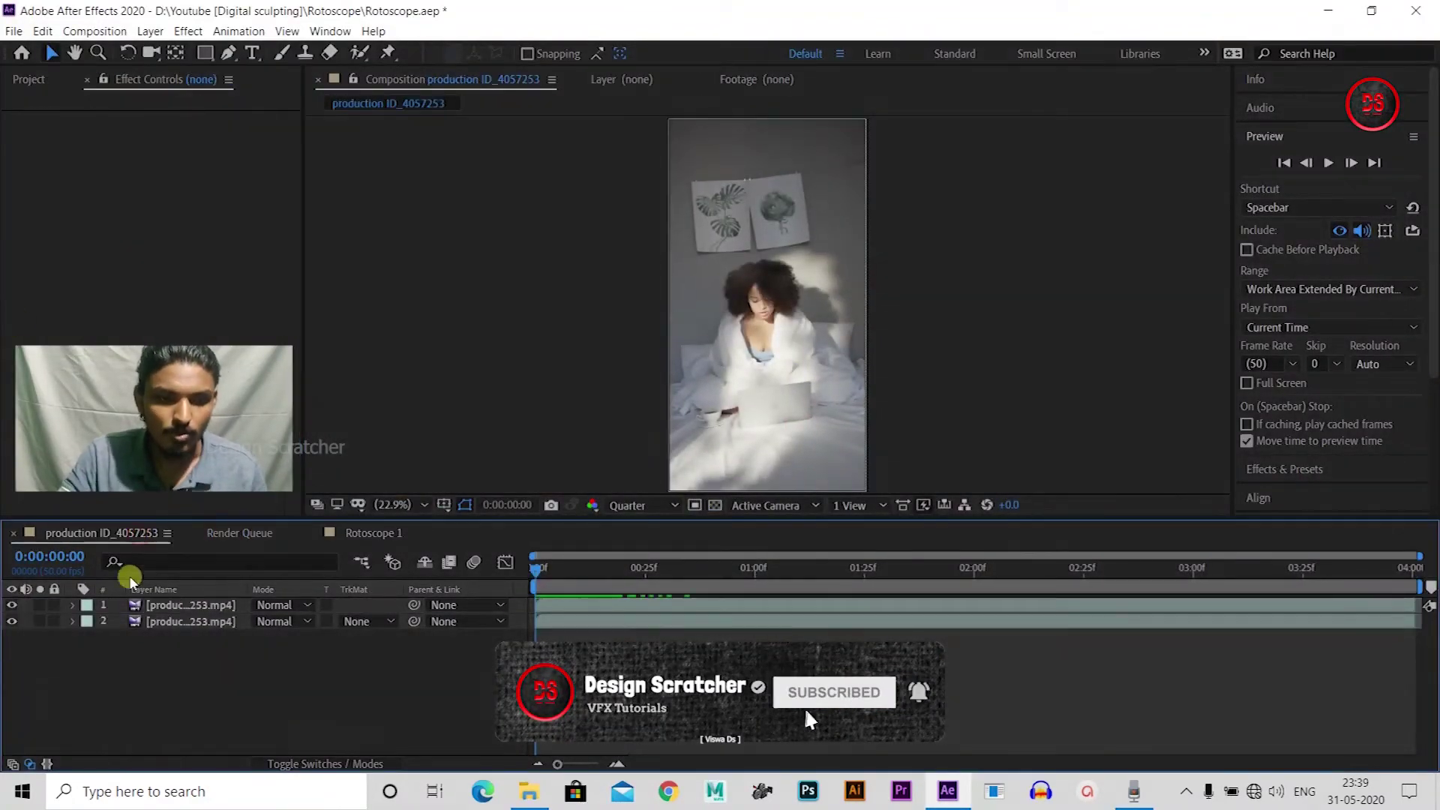
pyautogui.click(151, 604)
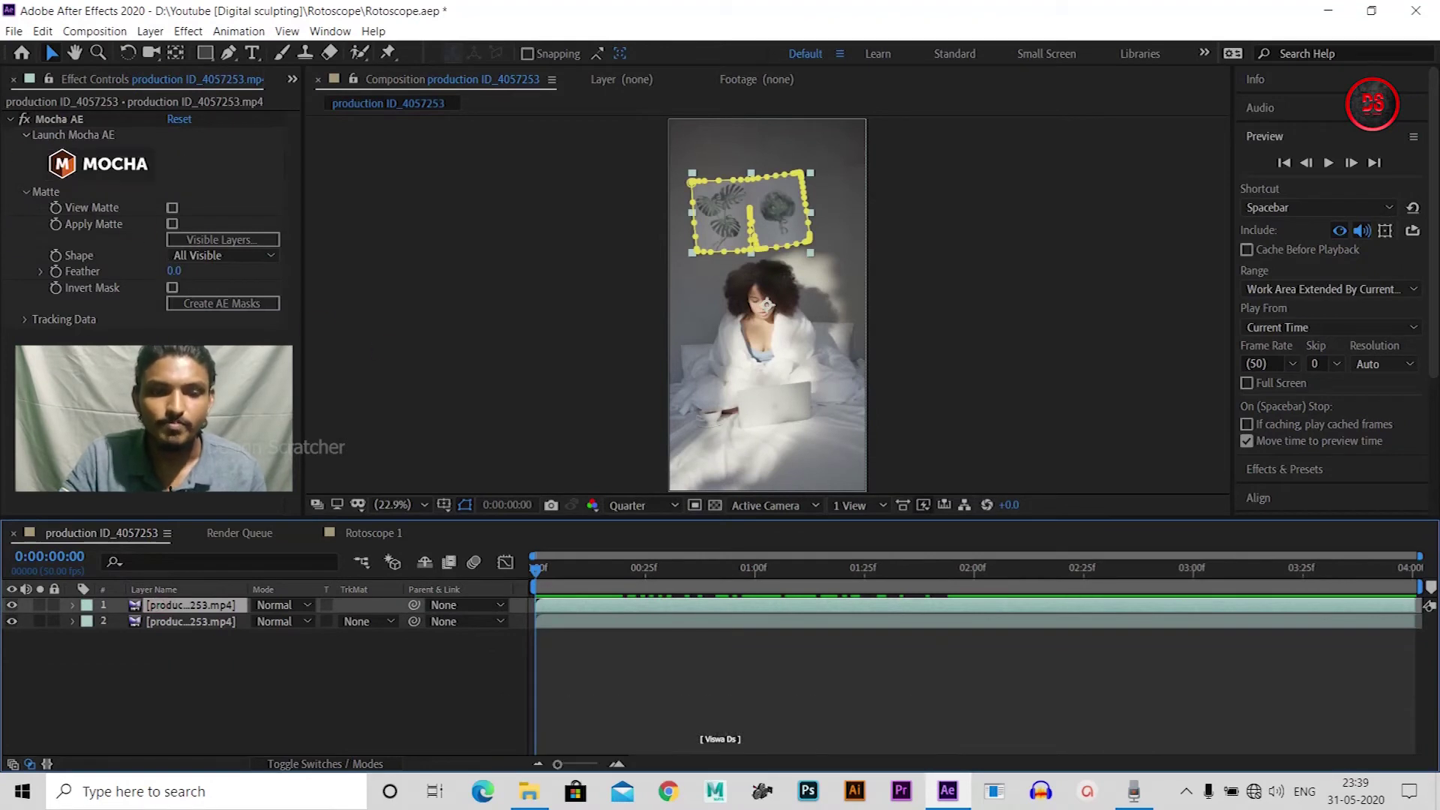
pyautogui.click(168, 159)
pyautogui.click(149, 675)
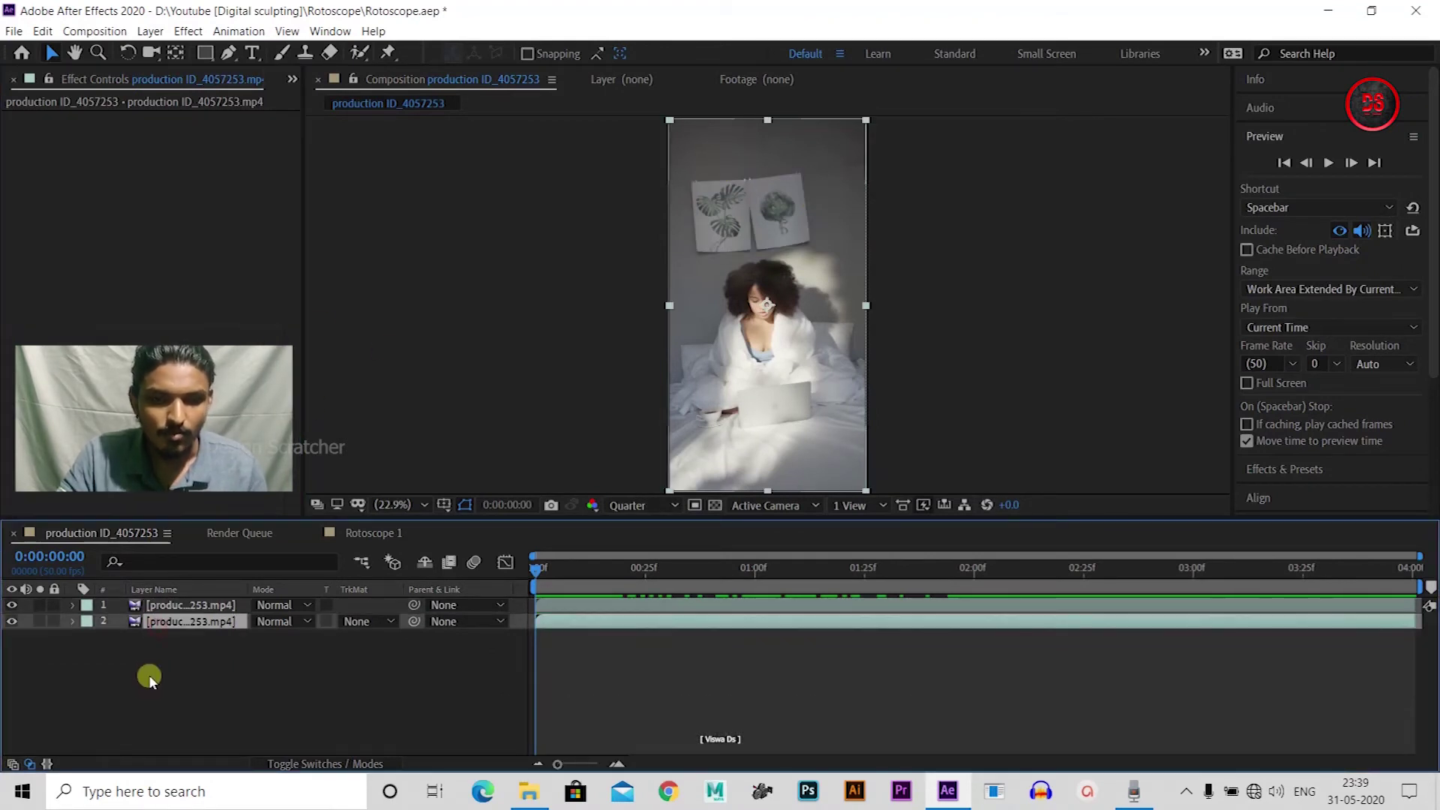
pyautogui.click(157, 604)
pyautogui.click(195, 685)
pyautogui.click(11, 621)
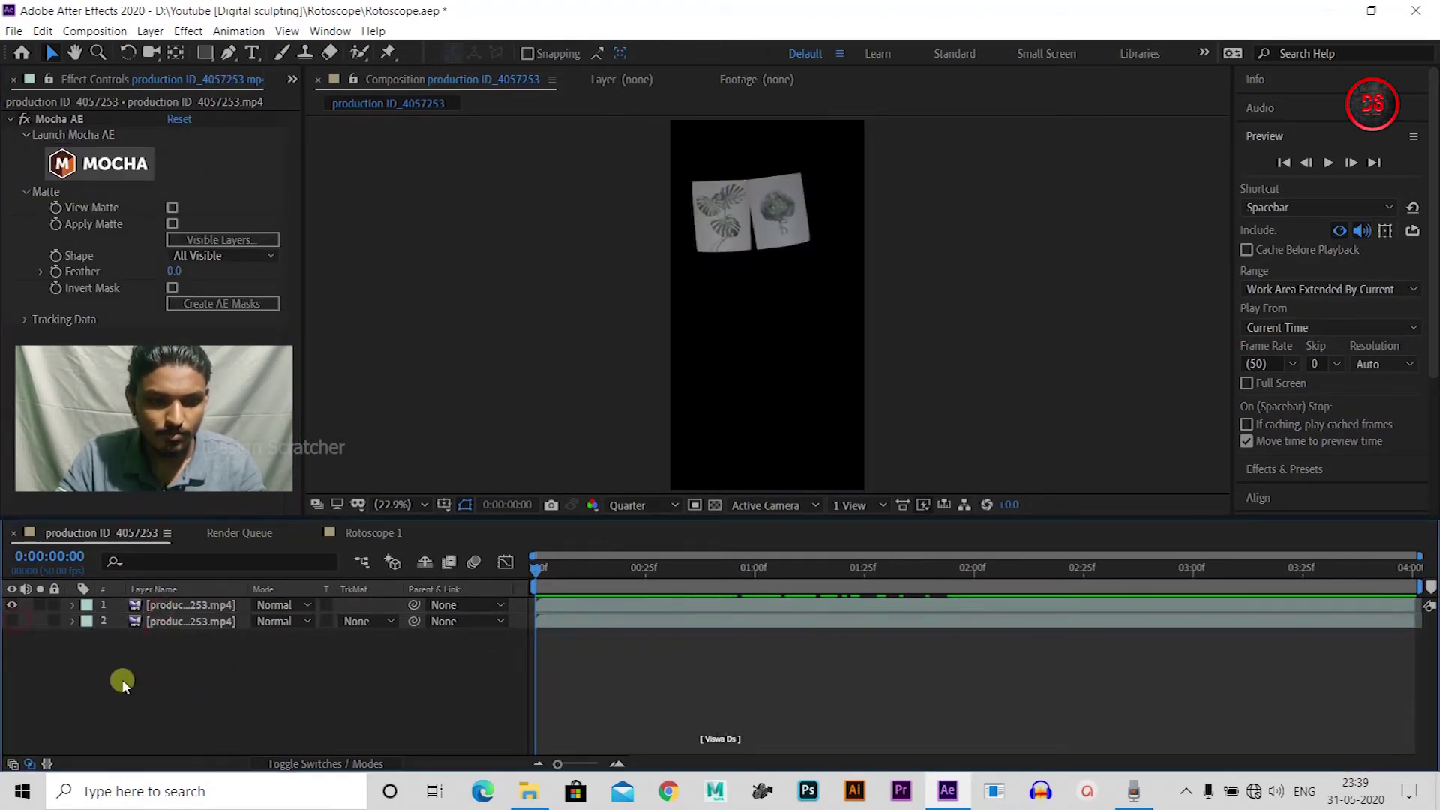
pyautogui.click(11, 621)
pyautogui.click(11, 620)
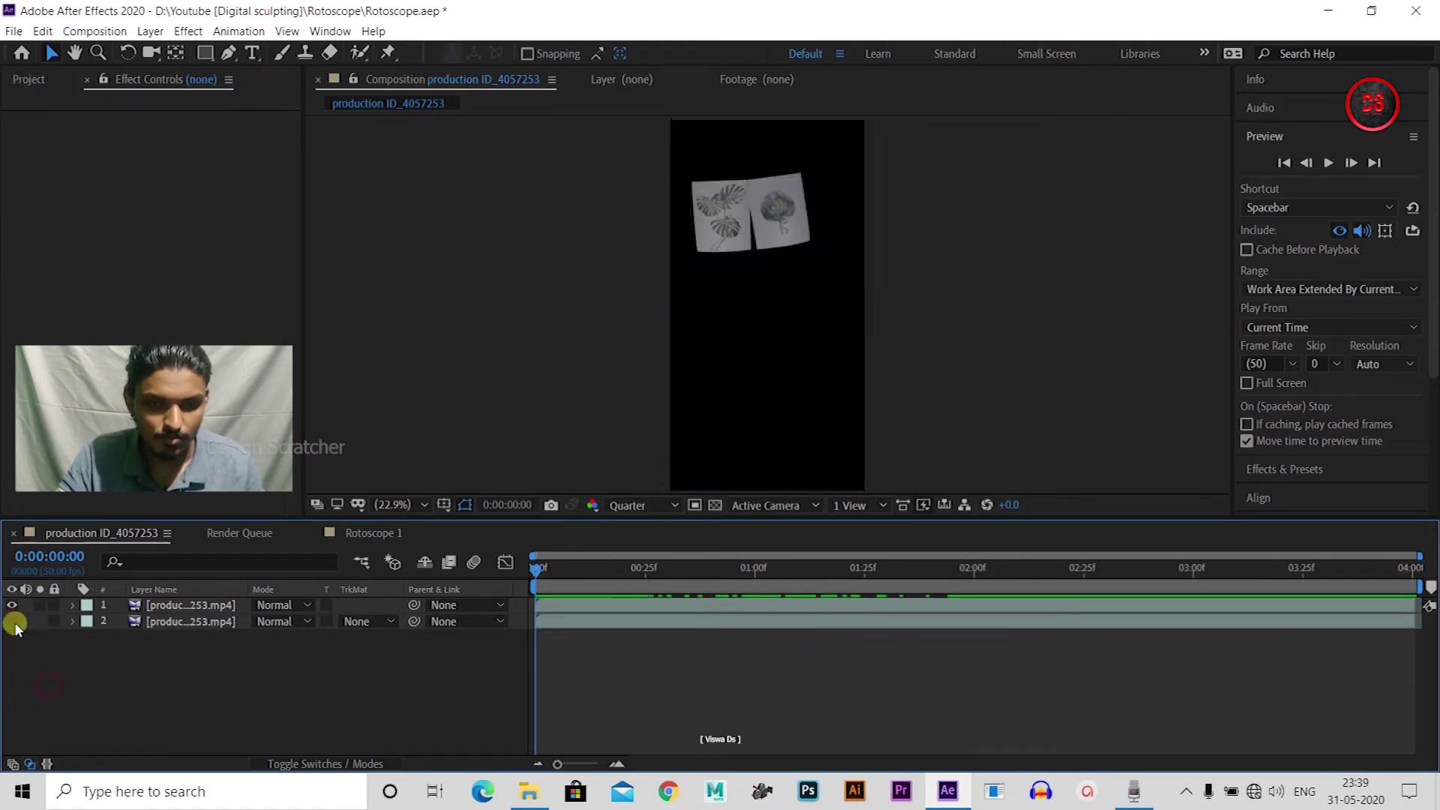
pyautogui.click(11, 621)
pyautogui.click(171, 606)
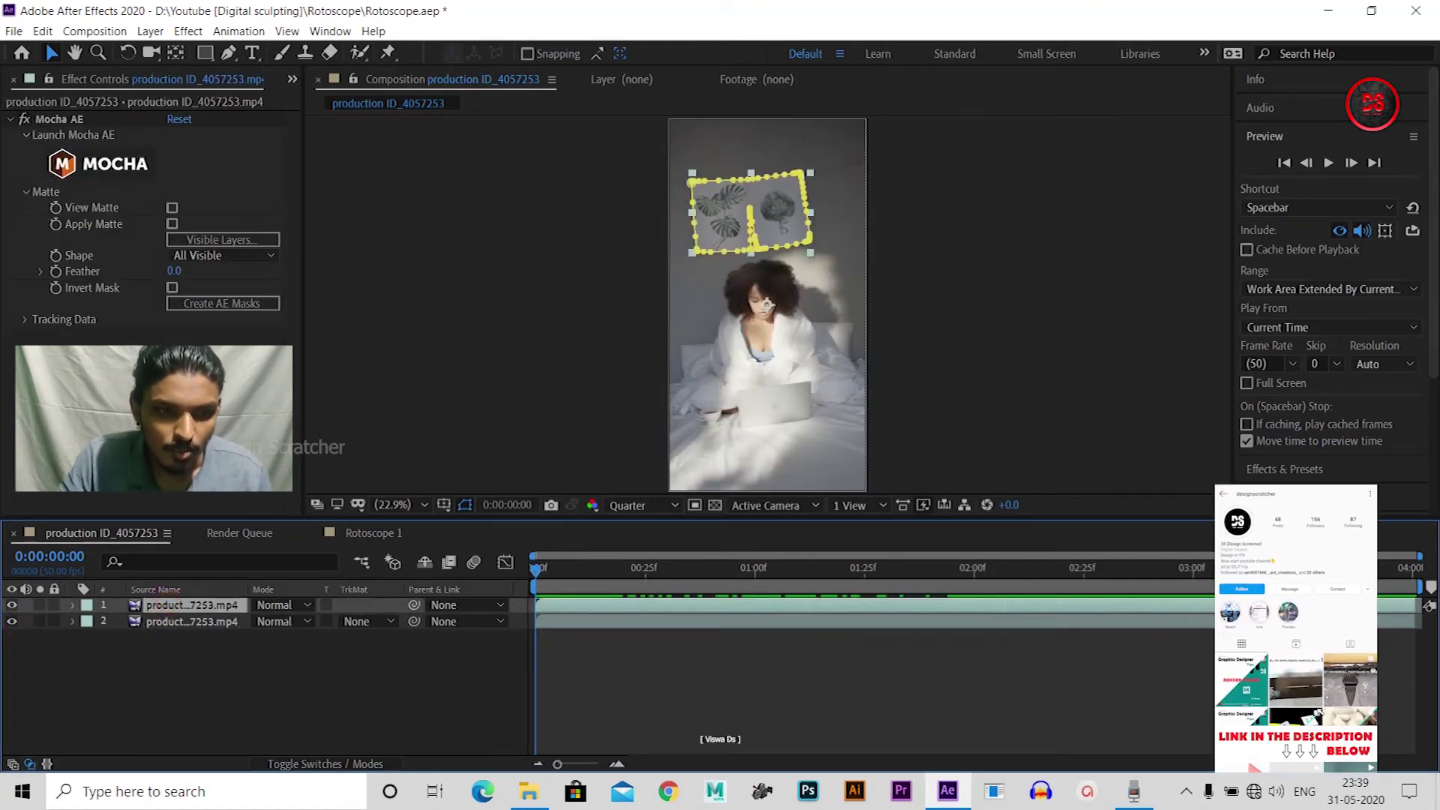
# On the top video layer, expand Mocha AE's Matte settings and create AE masks
pyautogui.click(28, 184)
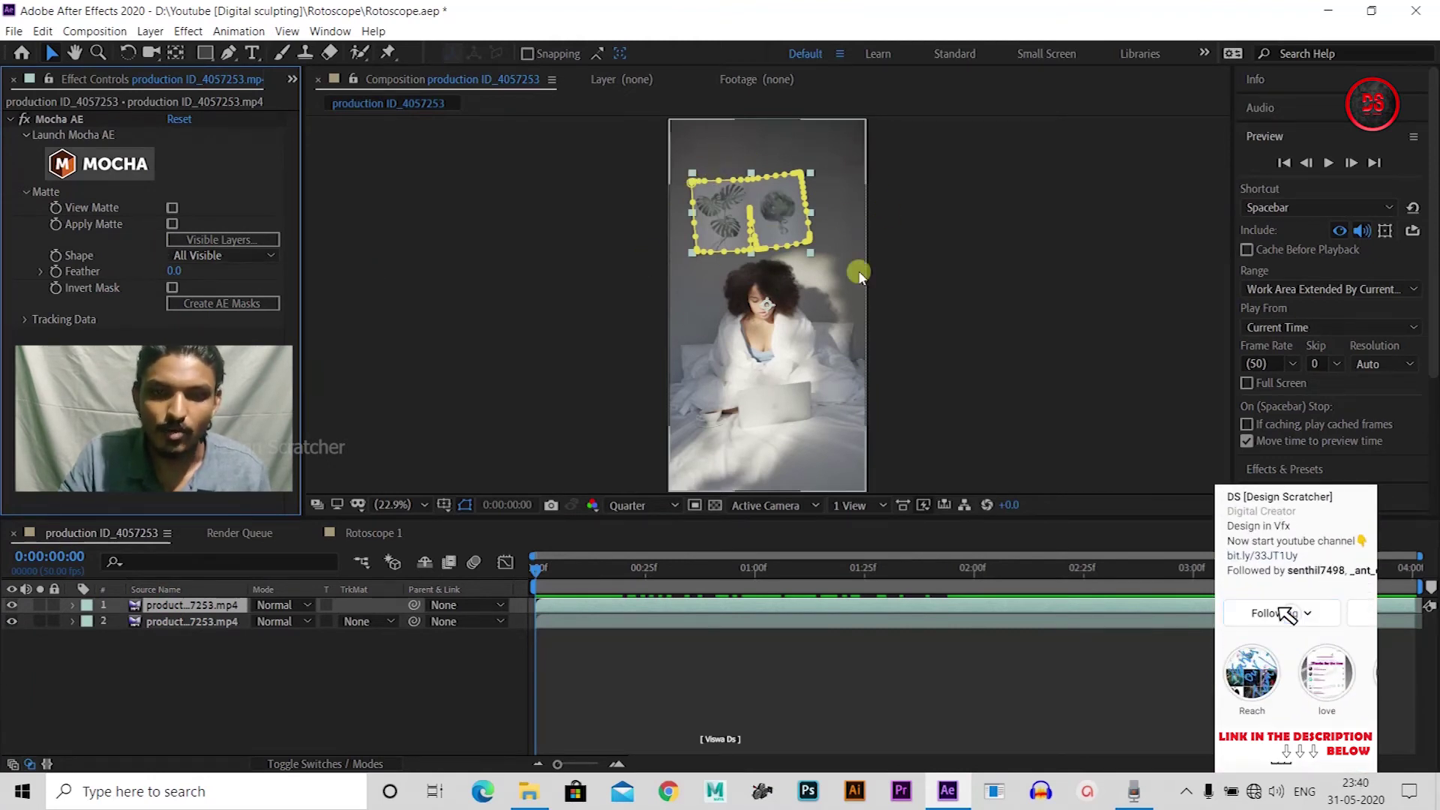
pyautogui.click(25, 191)
pyautogui.click(94, 173)
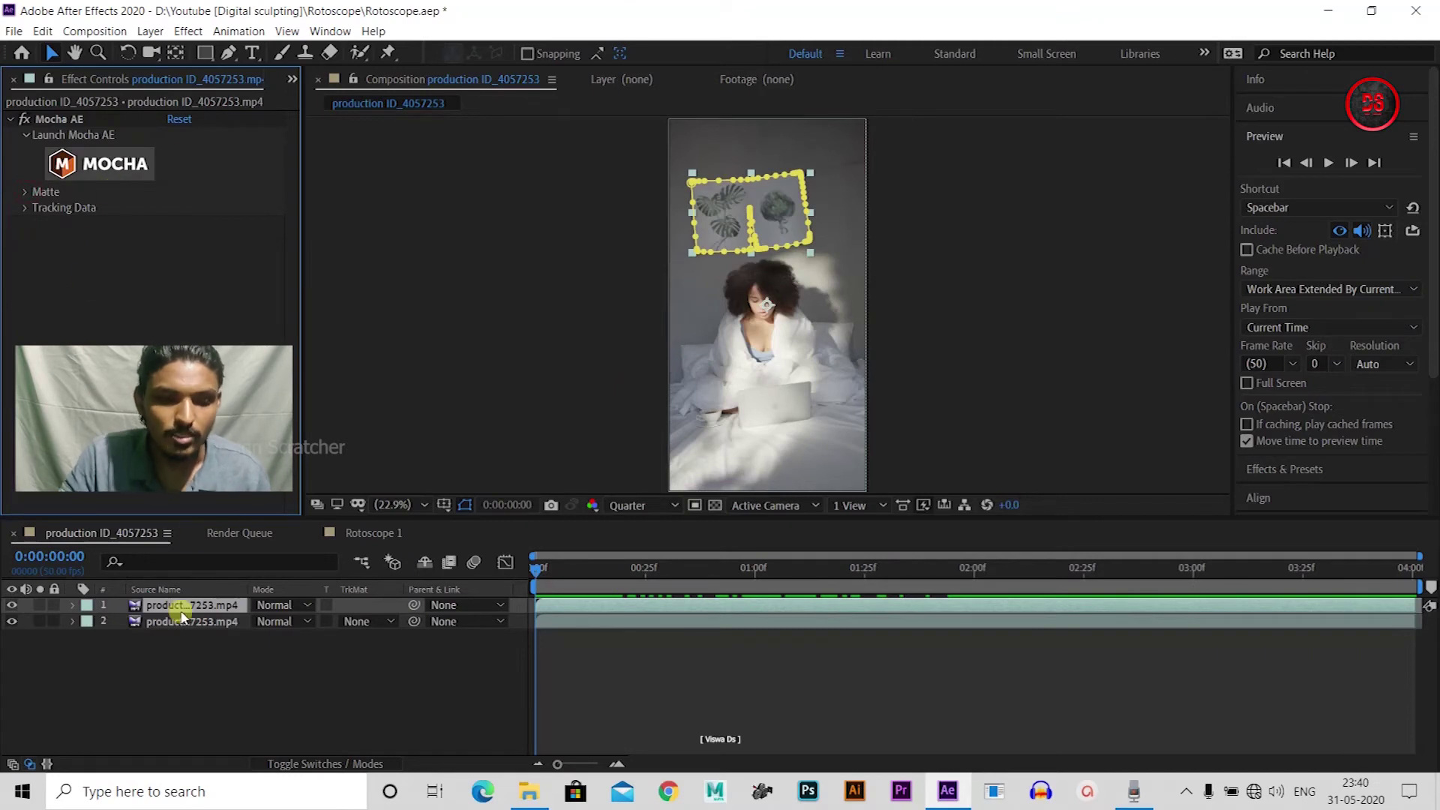
pyautogui.click(26, 192)
pyautogui.click(25, 191)
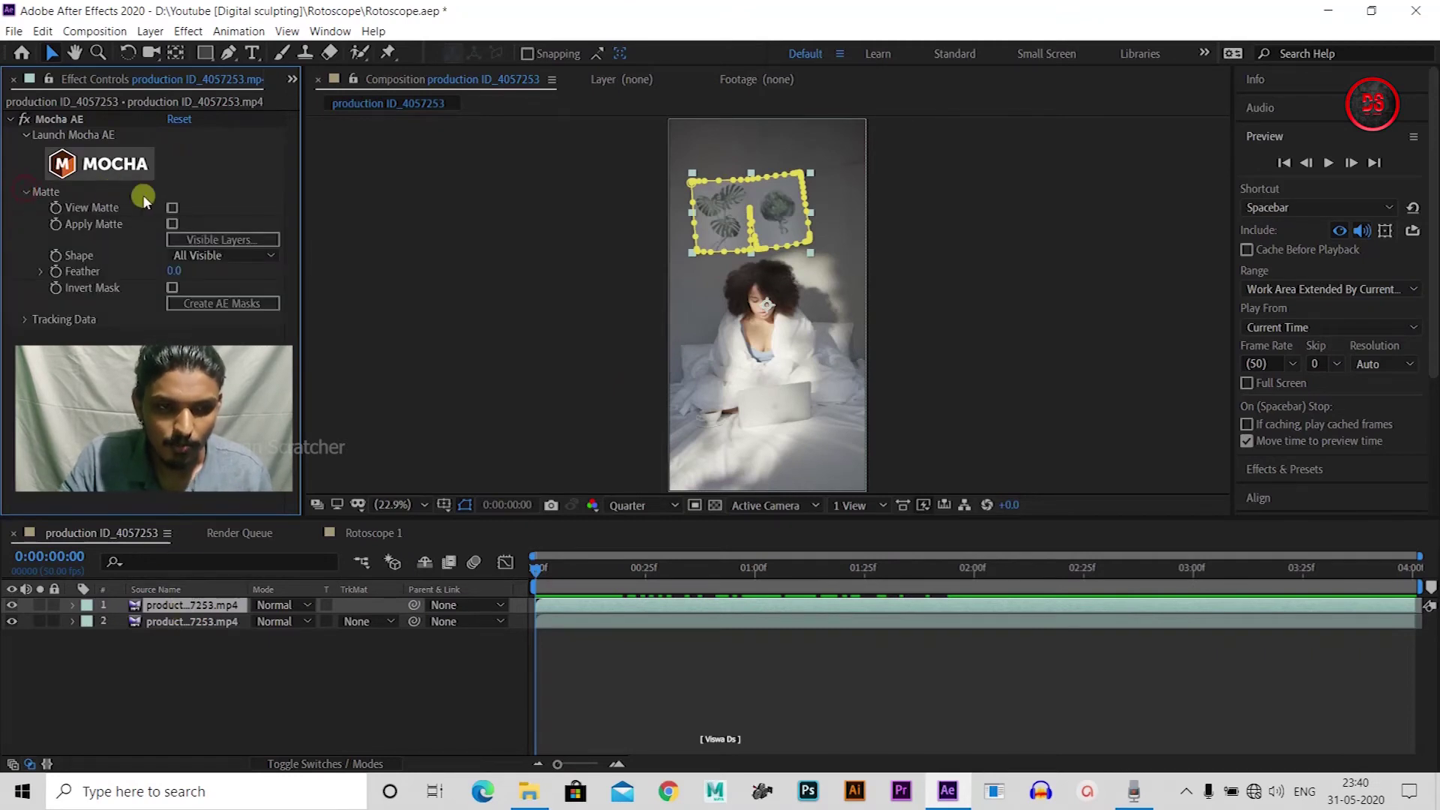
pyautogui.click(273, 308)
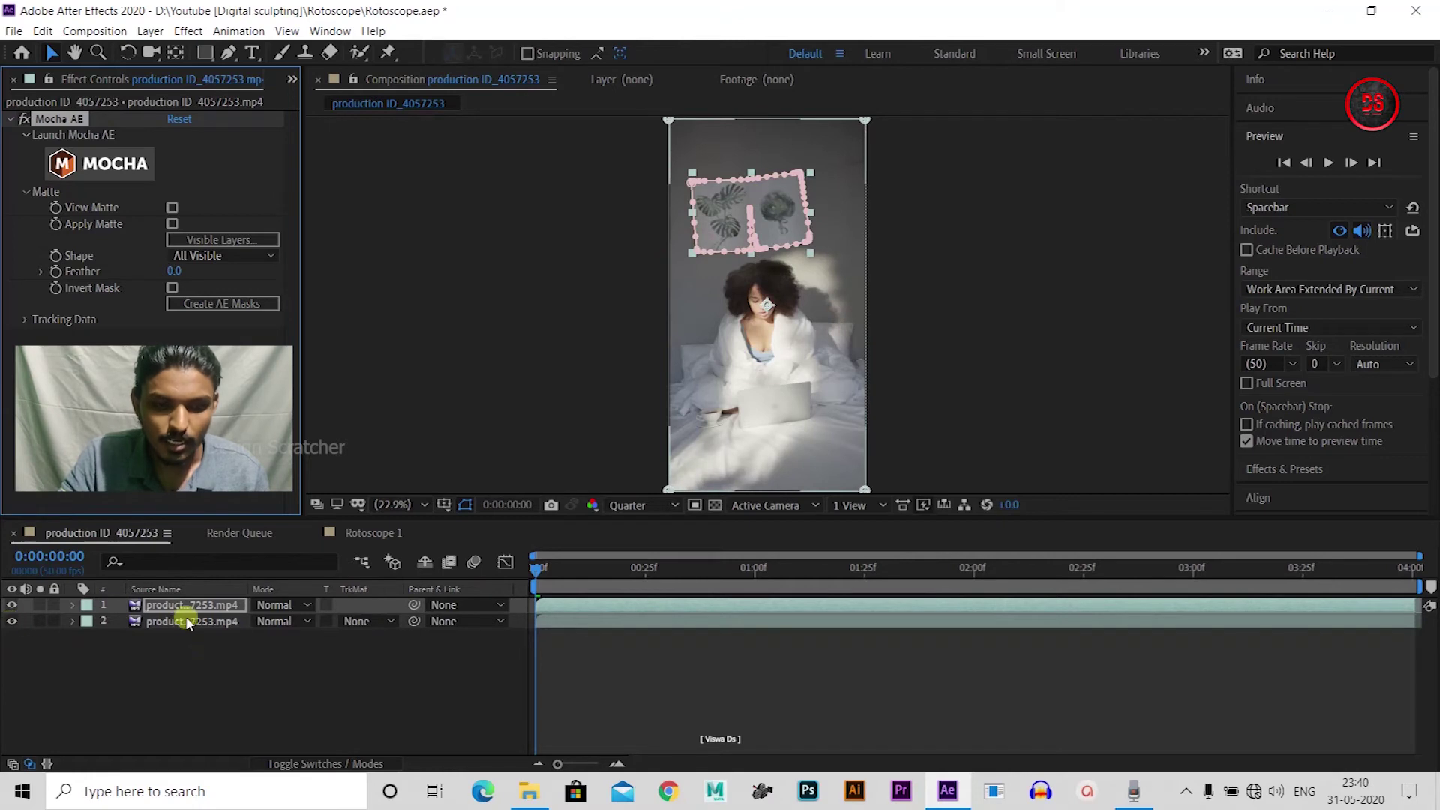
# Hide the lower layer and scrub to preview the masked posters, then show it again
pyautogui.click(12, 622)
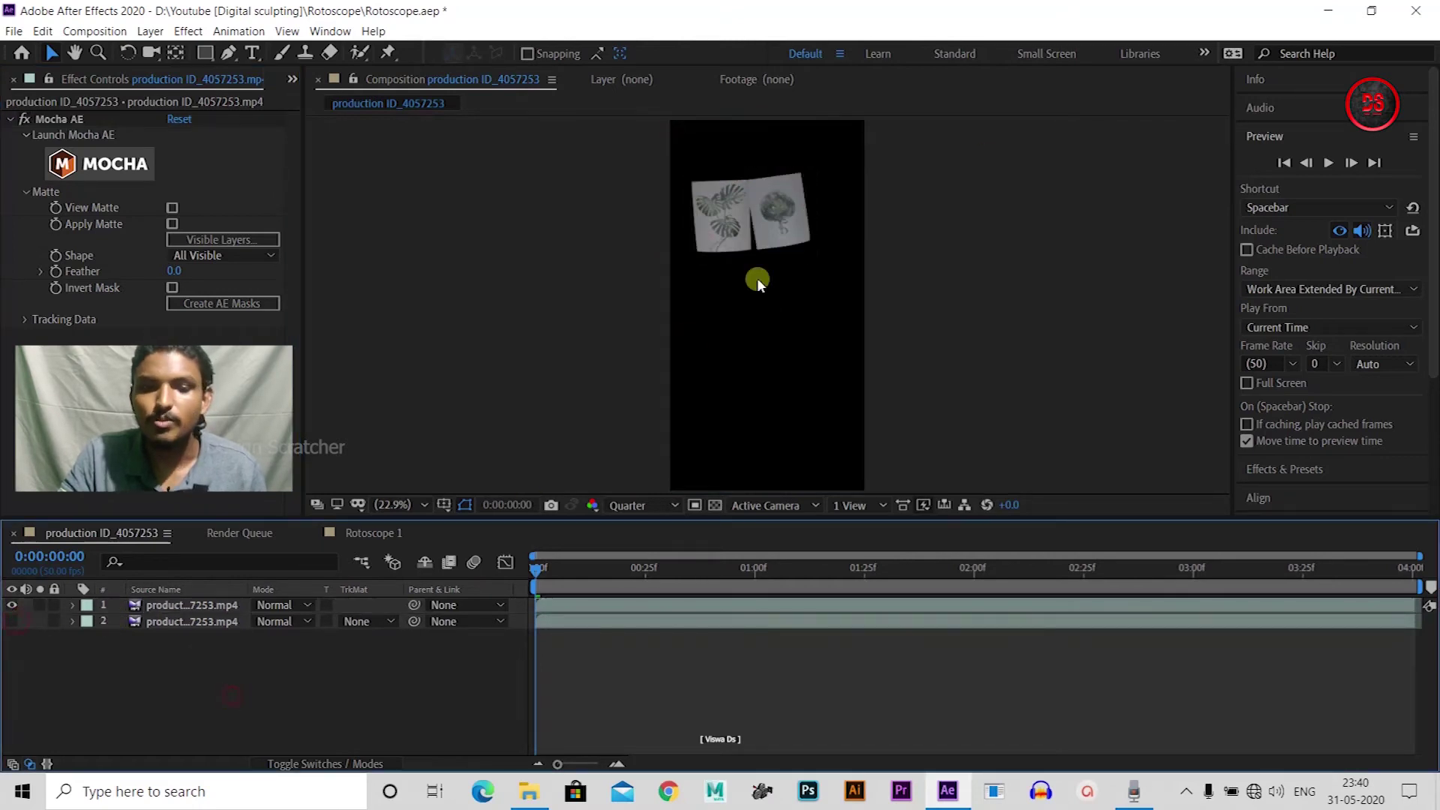
pyautogui.moveTo(550, 578); pyautogui.dragTo(1139, 572)
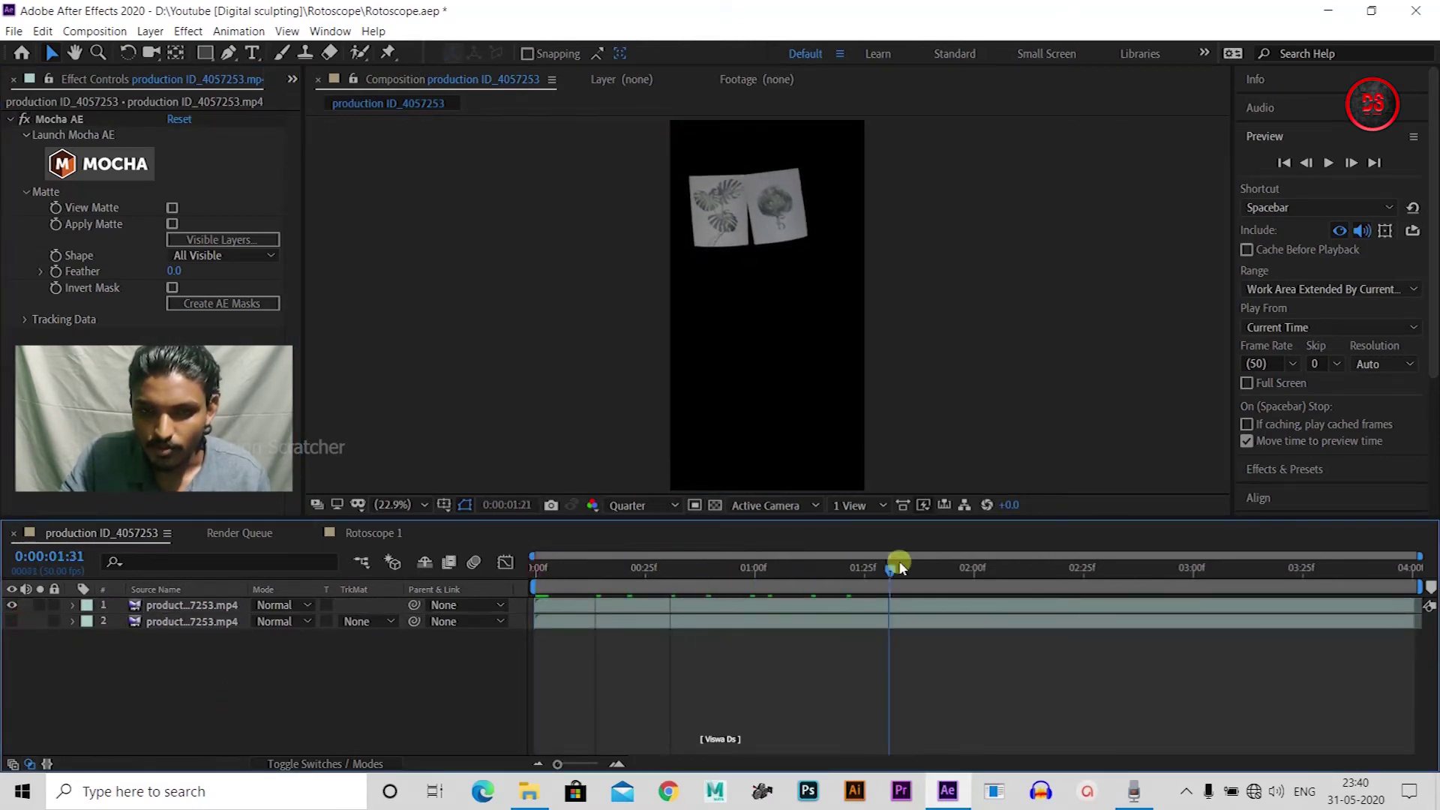
pyautogui.moveTo(1023, 566)
pyautogui.mouseDown()
pyautogui.moveTo(1406, 578)
pyautogui.moveTo(1382, 613)
pyautogui.mouseUp()
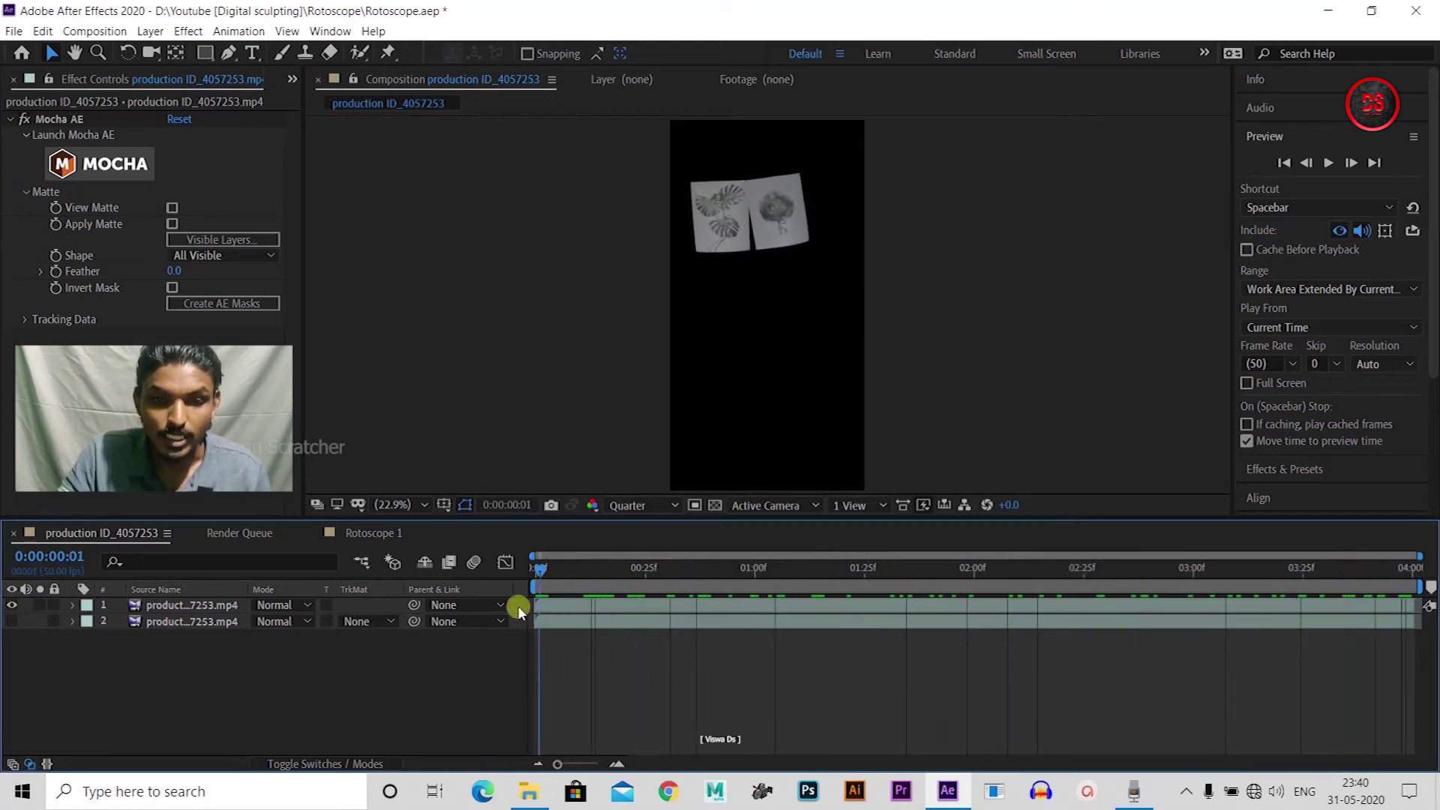
pyautogui.press('Home')
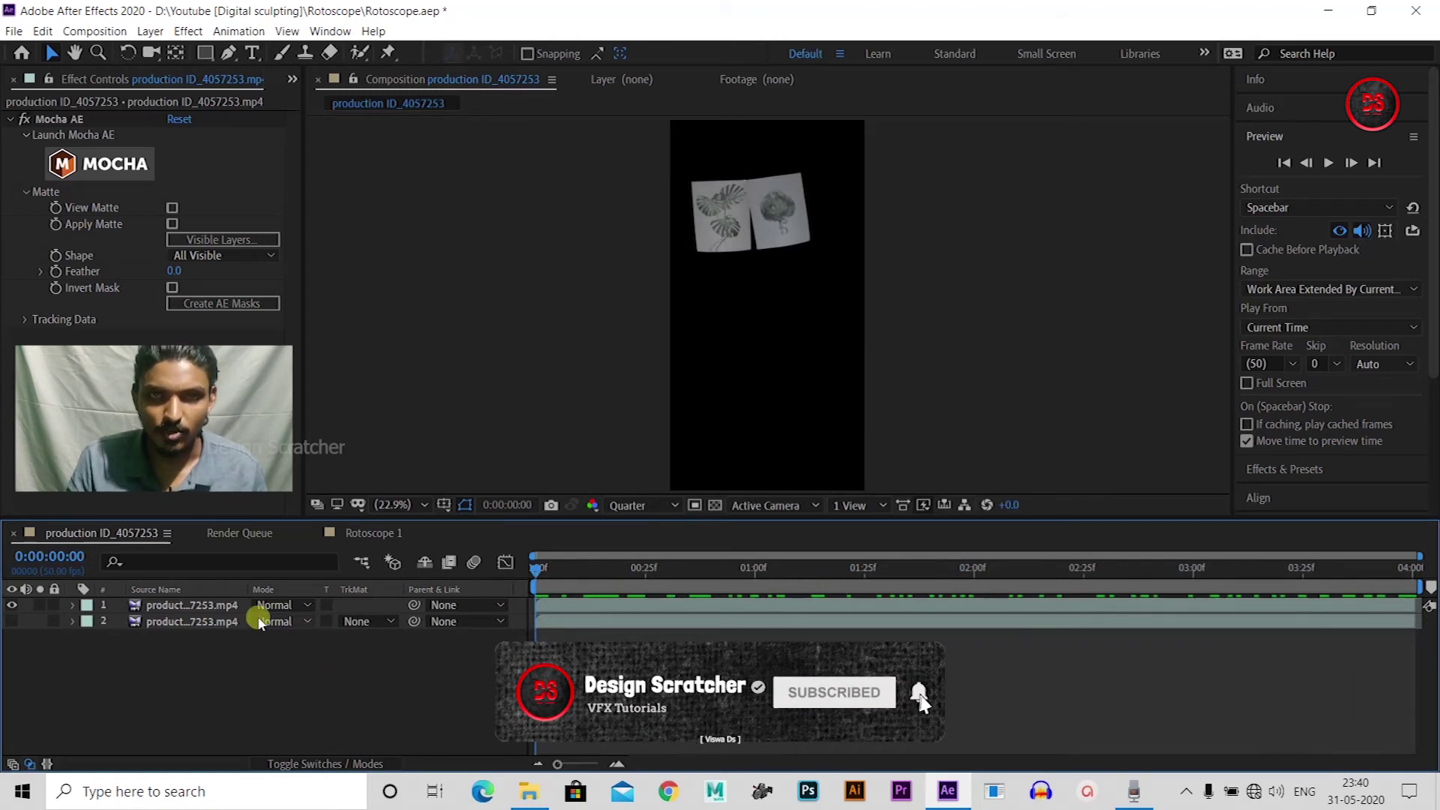
pyautogui.click(10, 622)
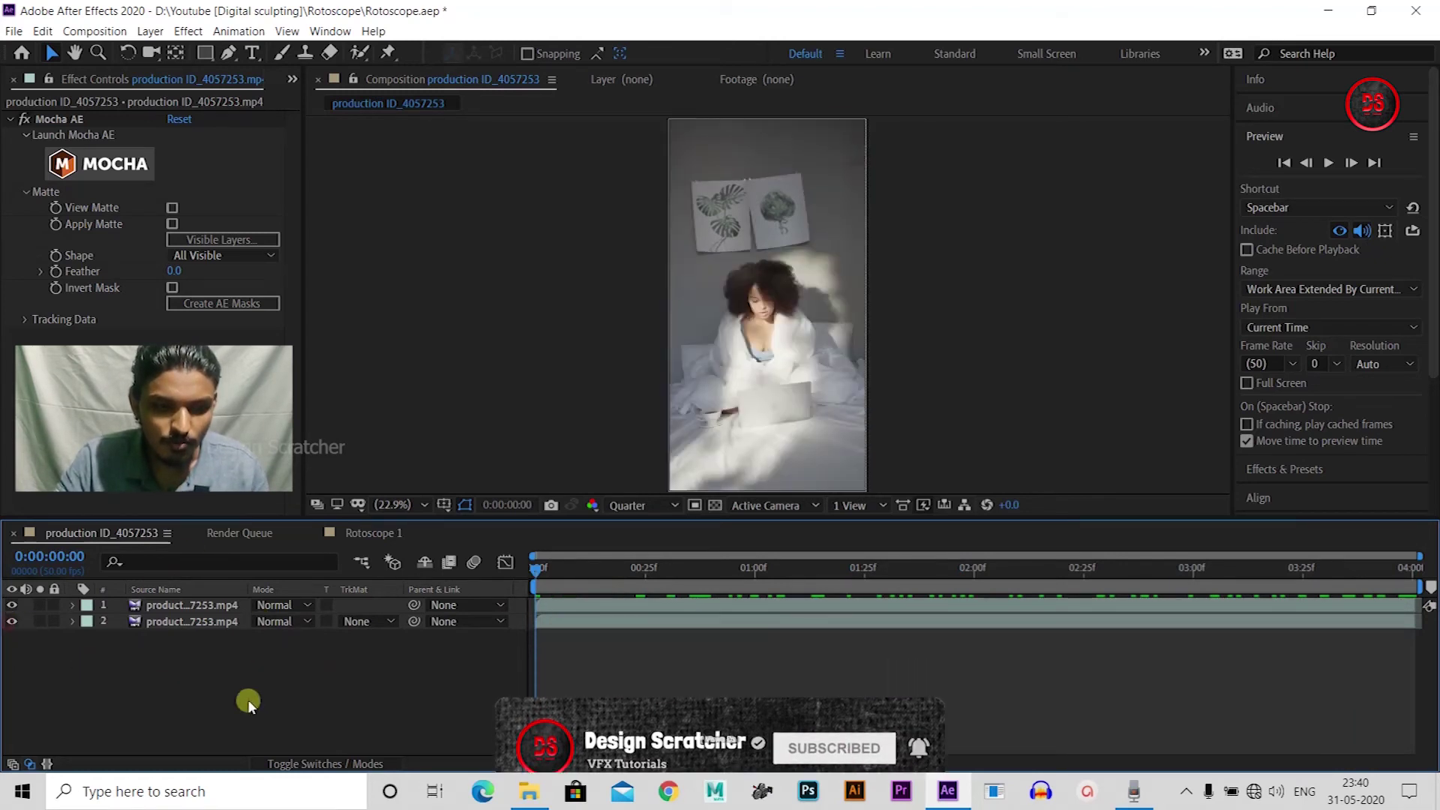
# Create a new full-frame solid layer colored white
pyautogui.rightClick(164, 705)
pyautogui.moveTo(219, 537)
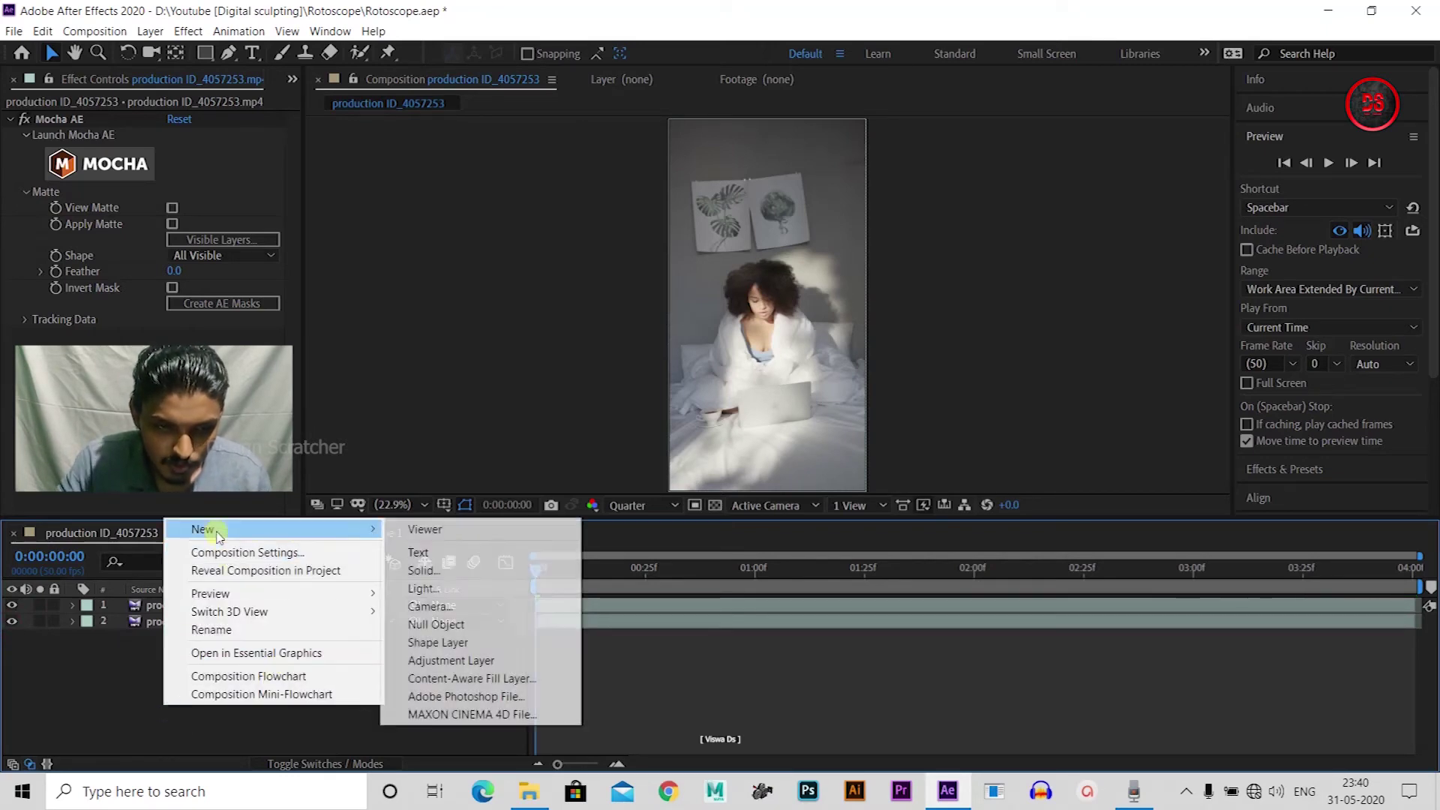
pyautogui.click(455, 578)
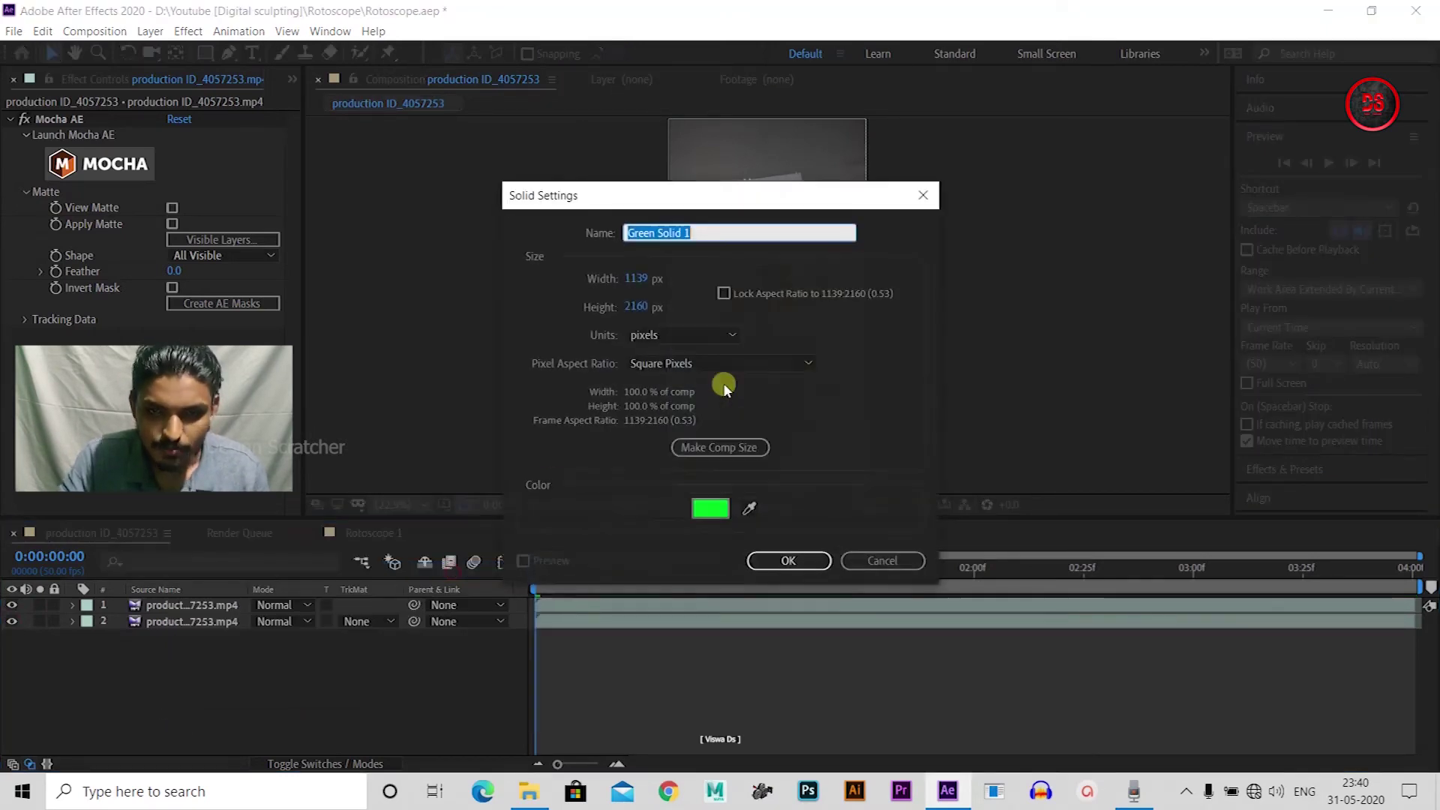
pyautogui.click(709, 508)
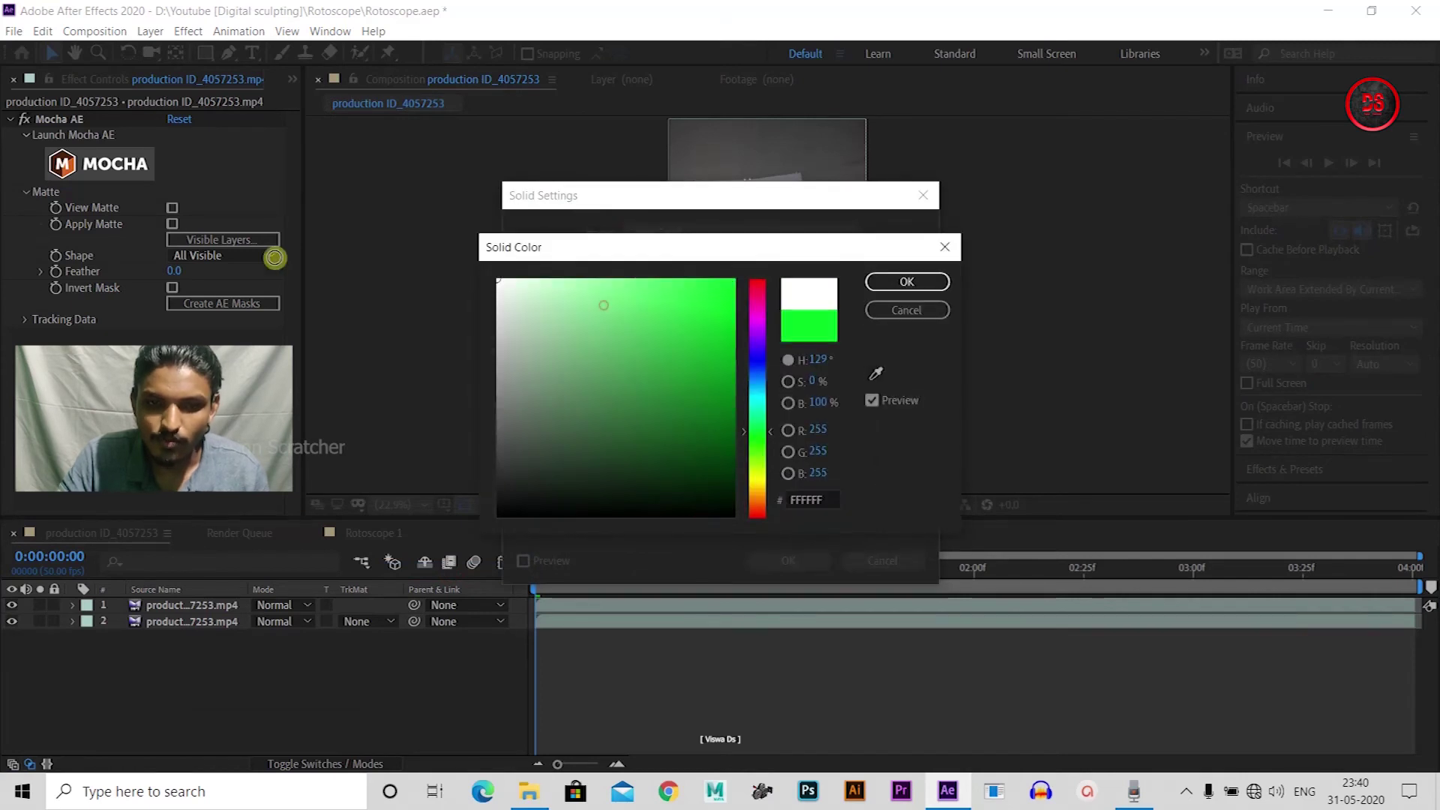
pyautogui.click(905, 283)
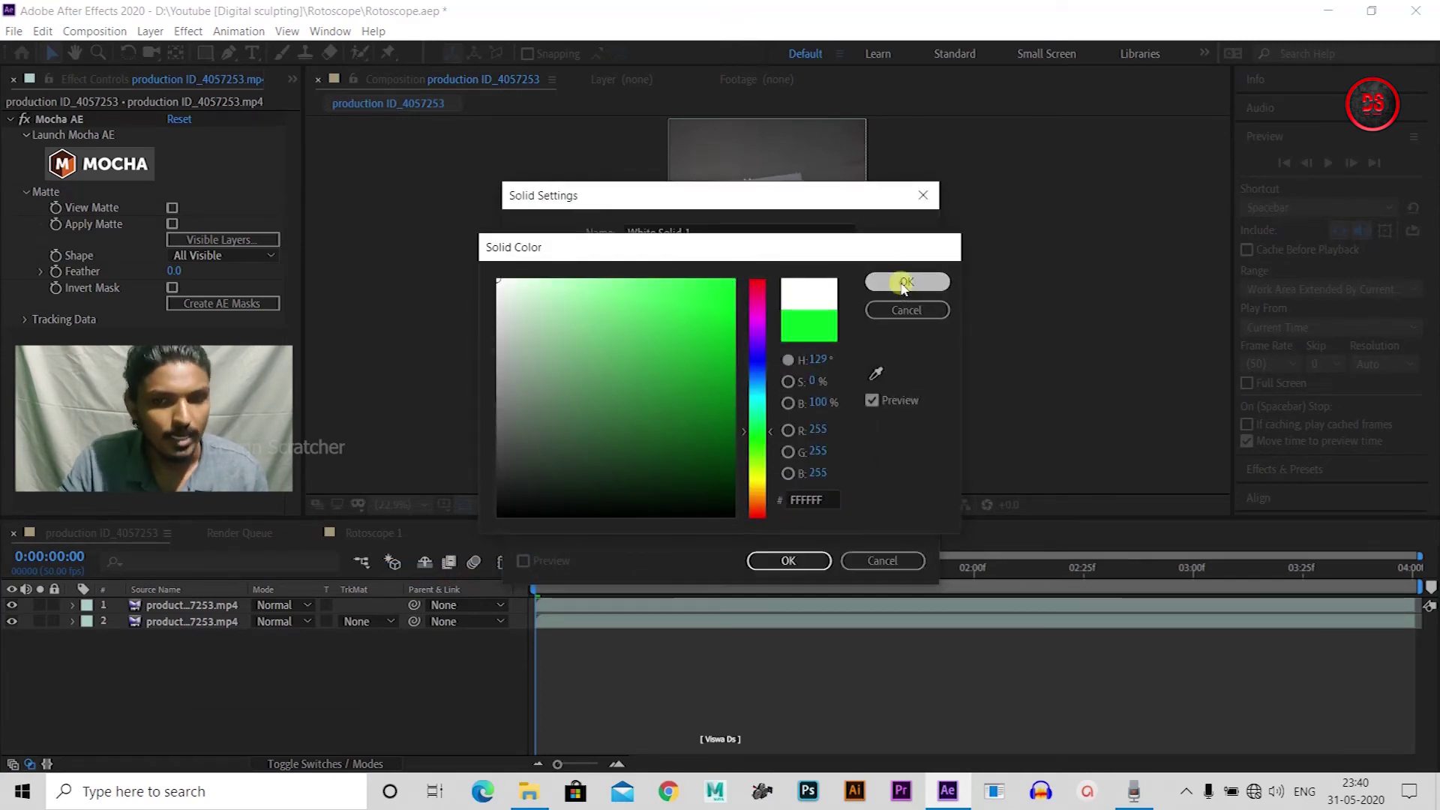
pyautogui.click(801, 559)
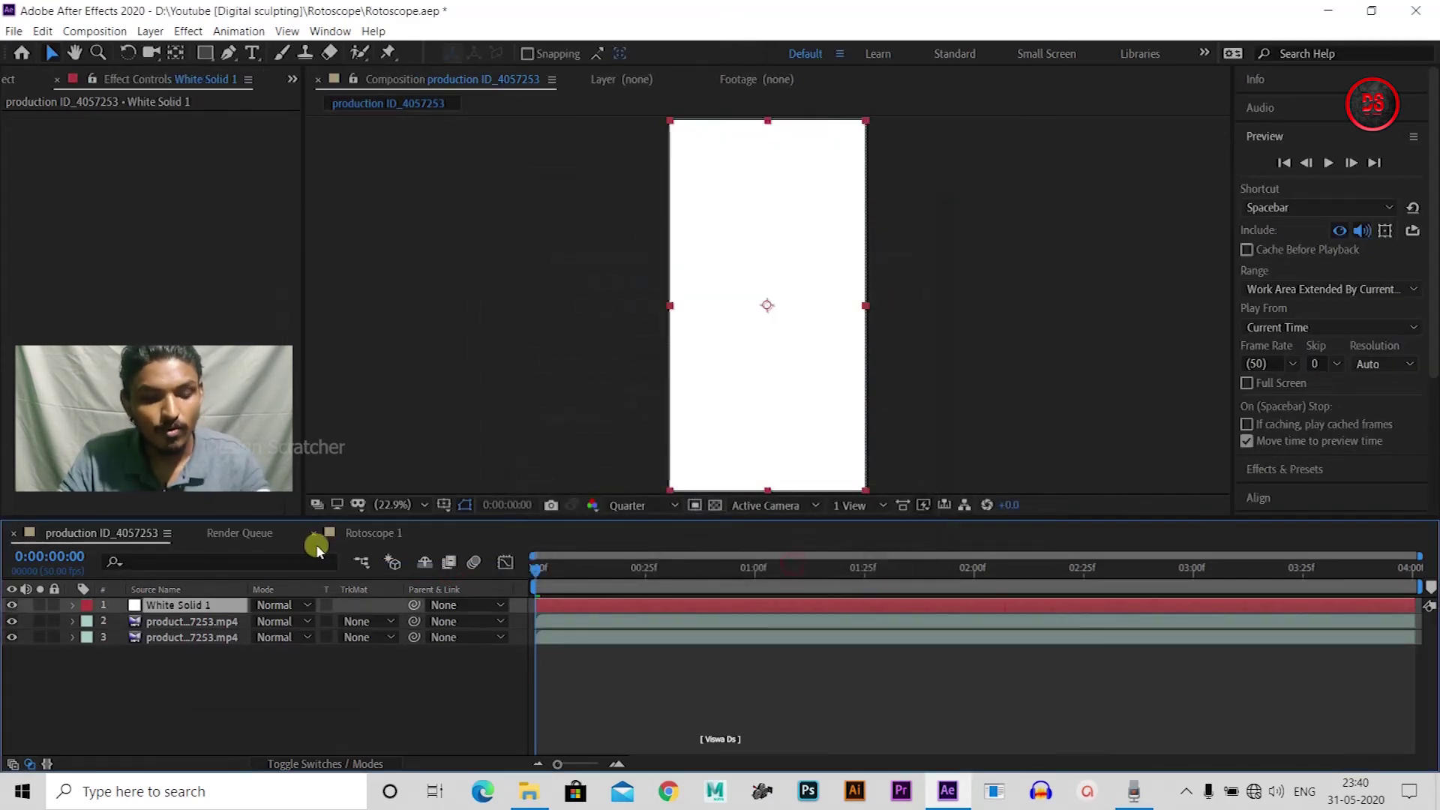
# Move White Solid 1 below the masked video layer, between the two footage copies
pyautogui.hotkey('ctrl', 'k')
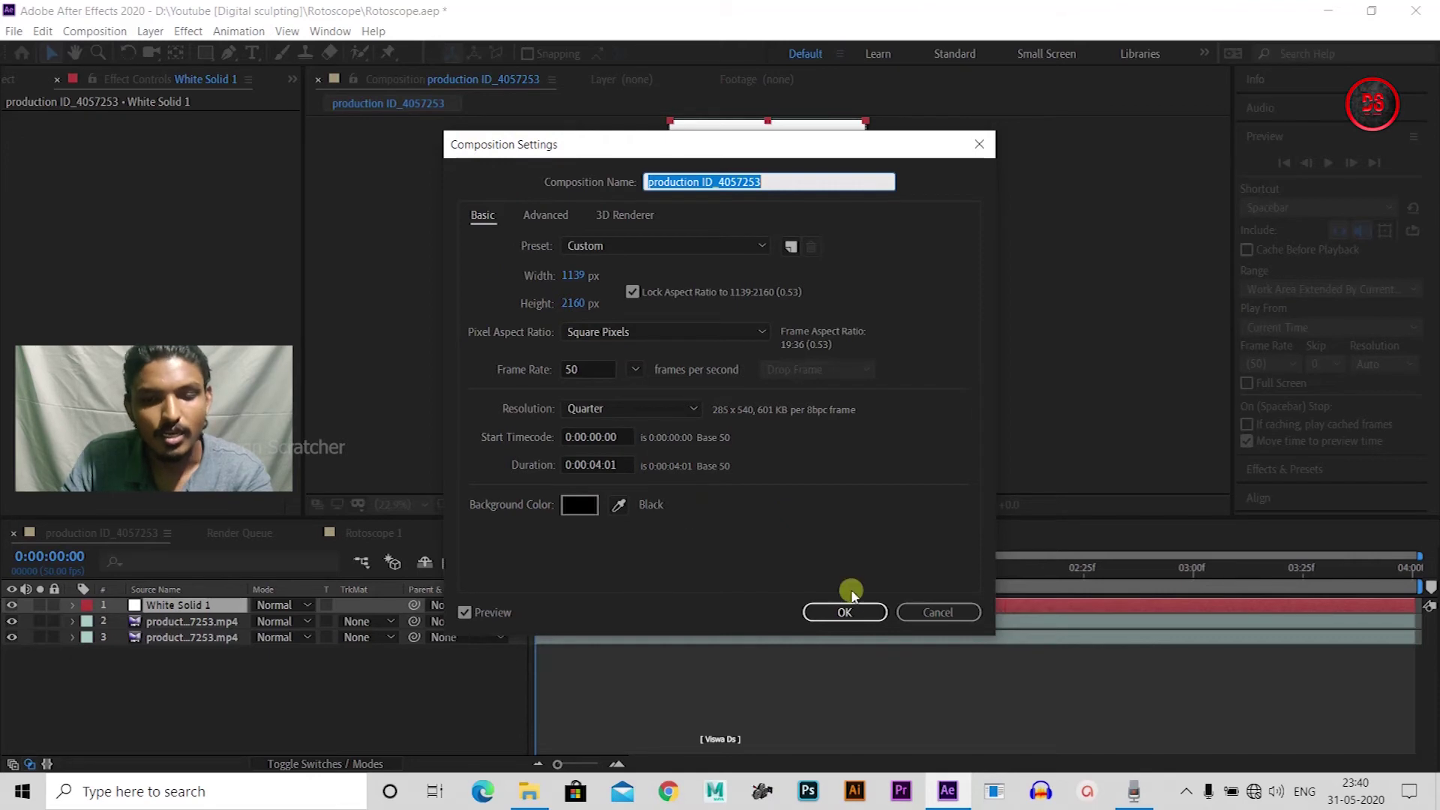
pyautogui.click(937, 611)
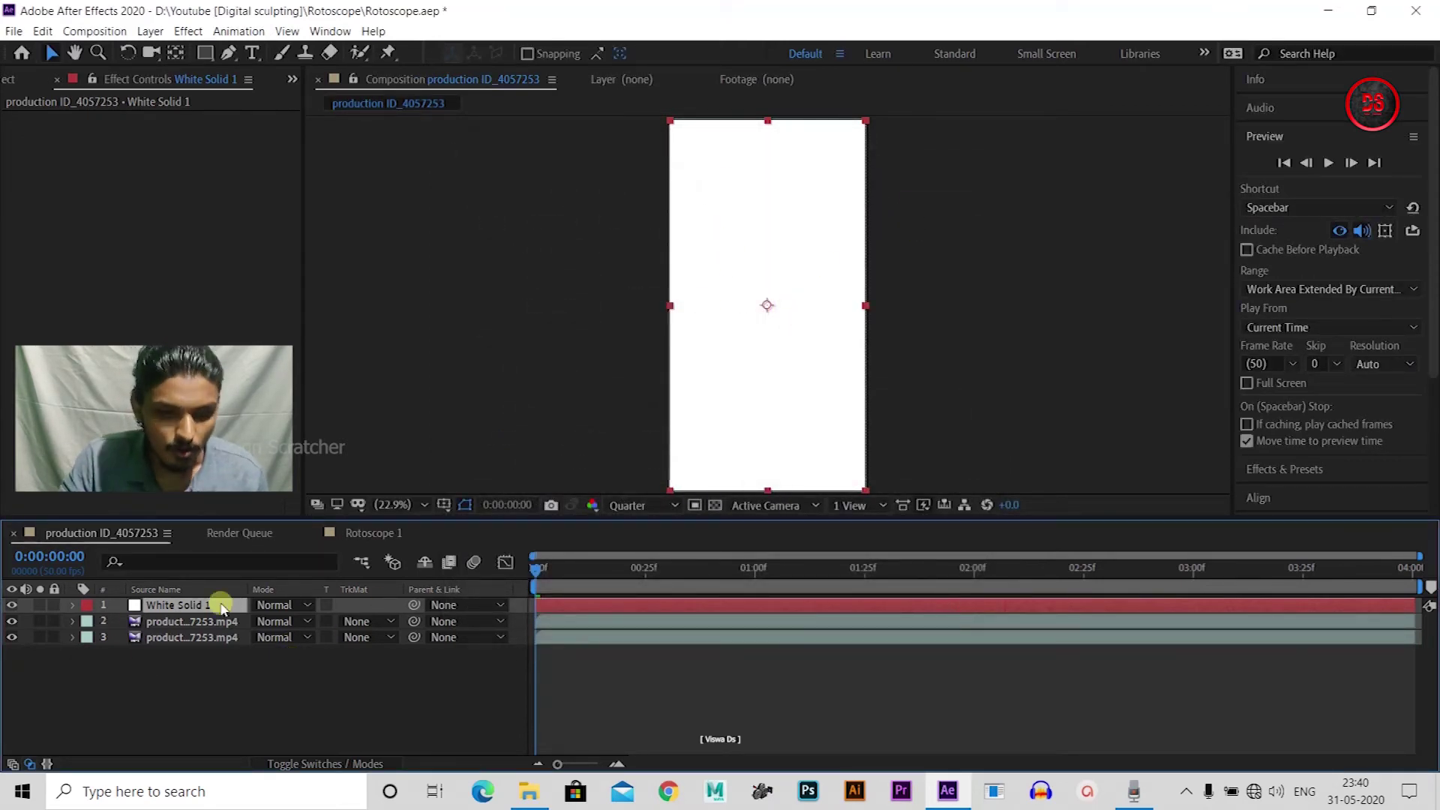
pyautogui.moveTo(204, 609); pyautogui.dragTo(203, 628)
pyautogui.click(182, 606)
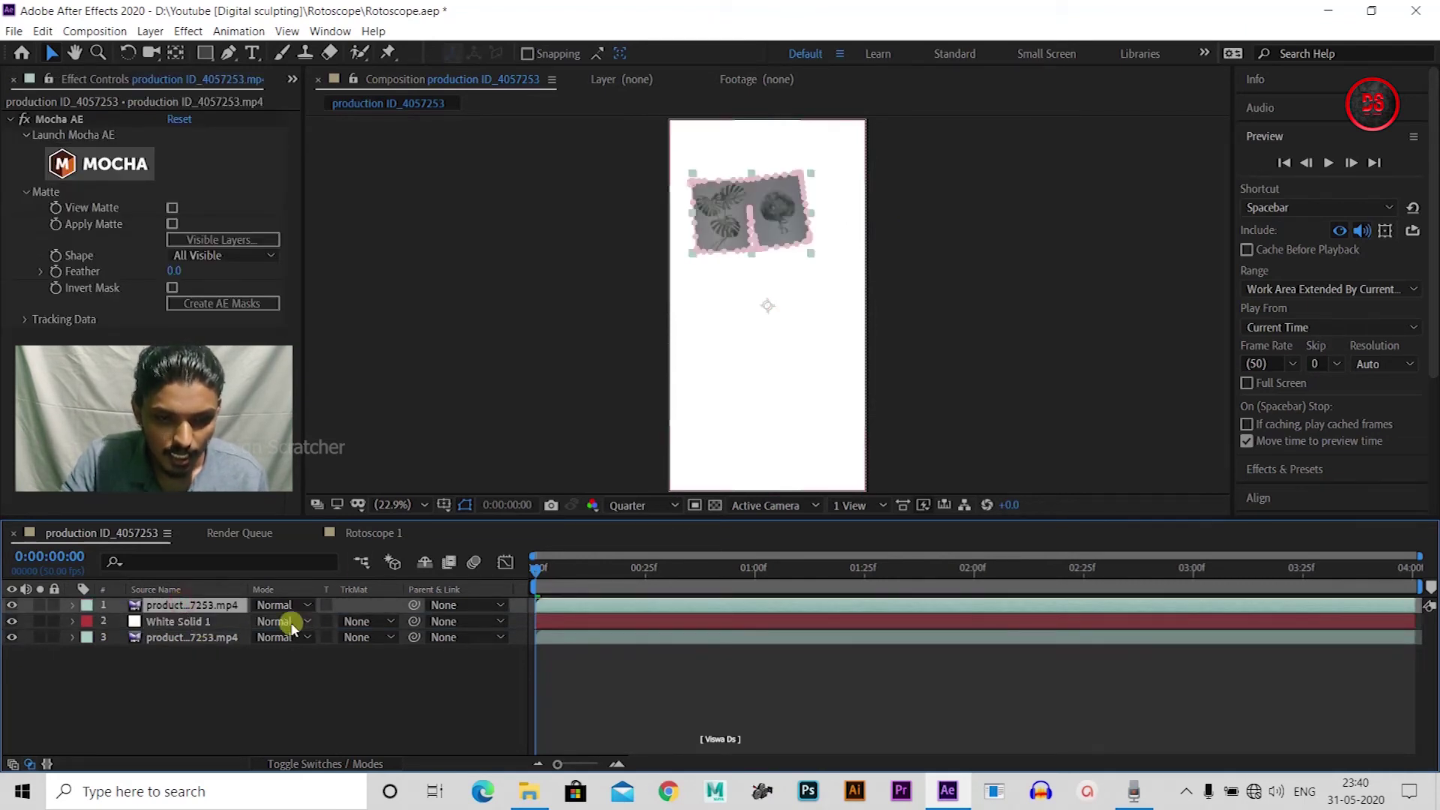
# Set White Solid 1's TrkMat to Alpha Matte, hide the bottom footage, and scrub to check
pyautogui.click(333, 765)
pyautogui.click(312, 763)
pyautogui.click(312, 762)
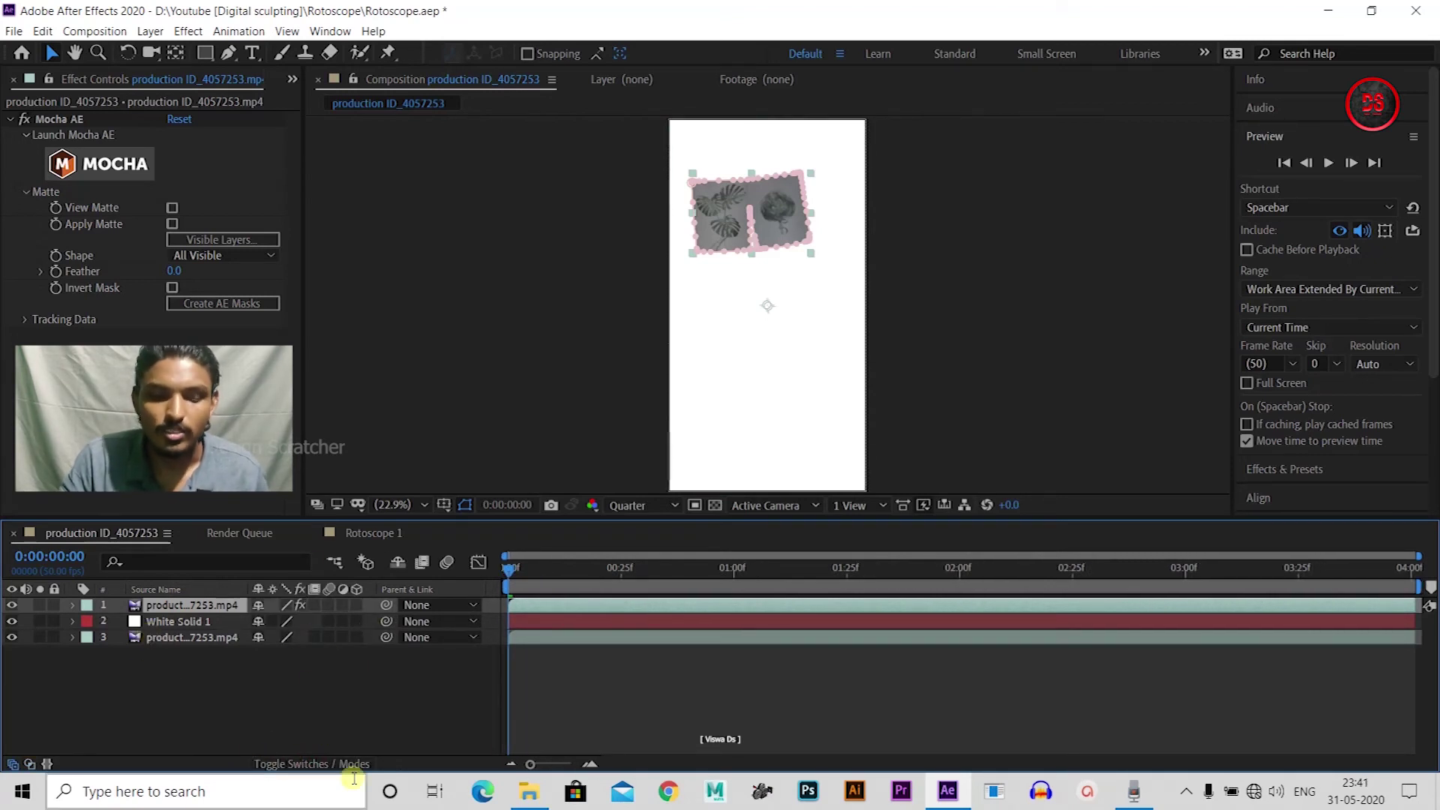
pyautogui.click(316, 765)
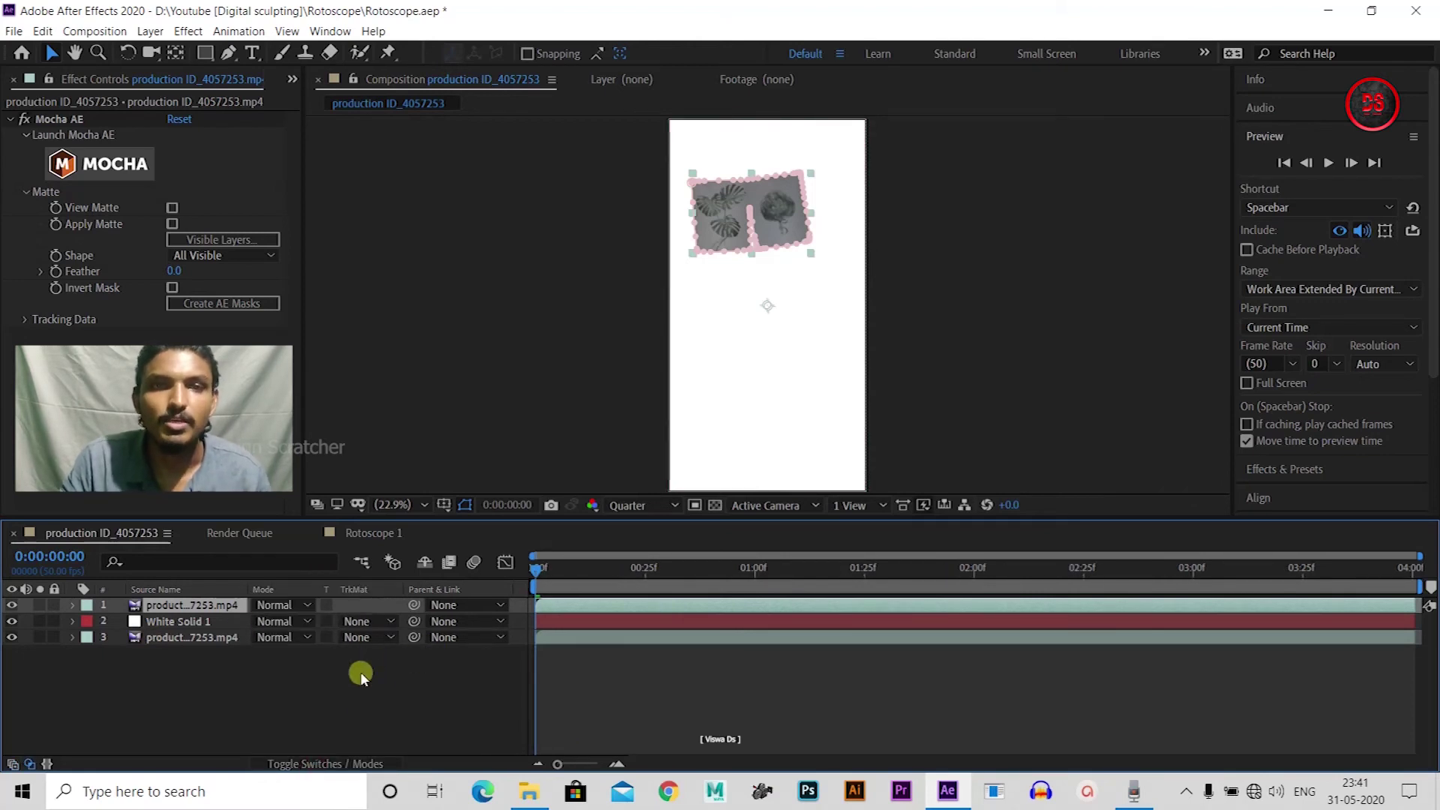
pyautogui.click(356, 637)
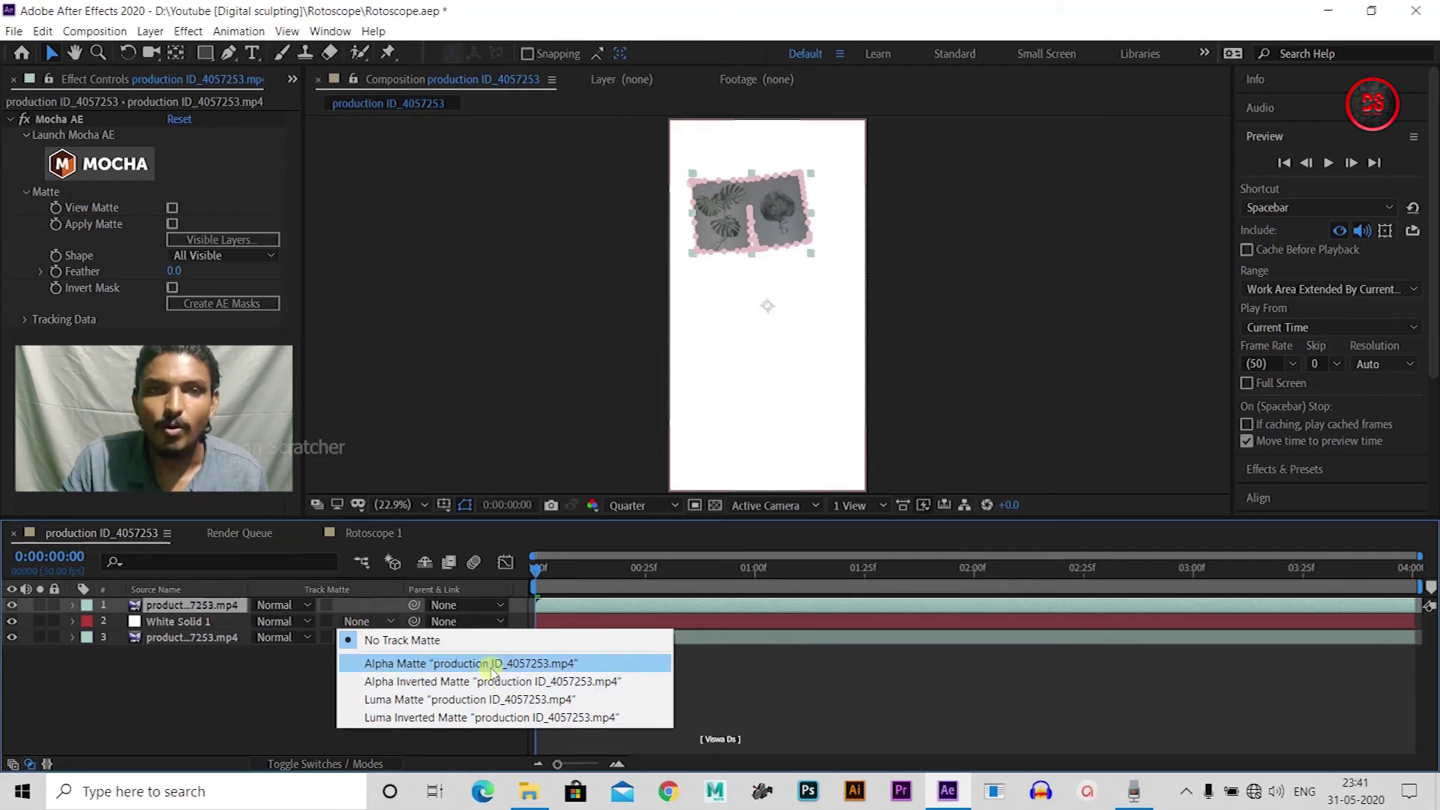
pyautogui.click(492, 665)
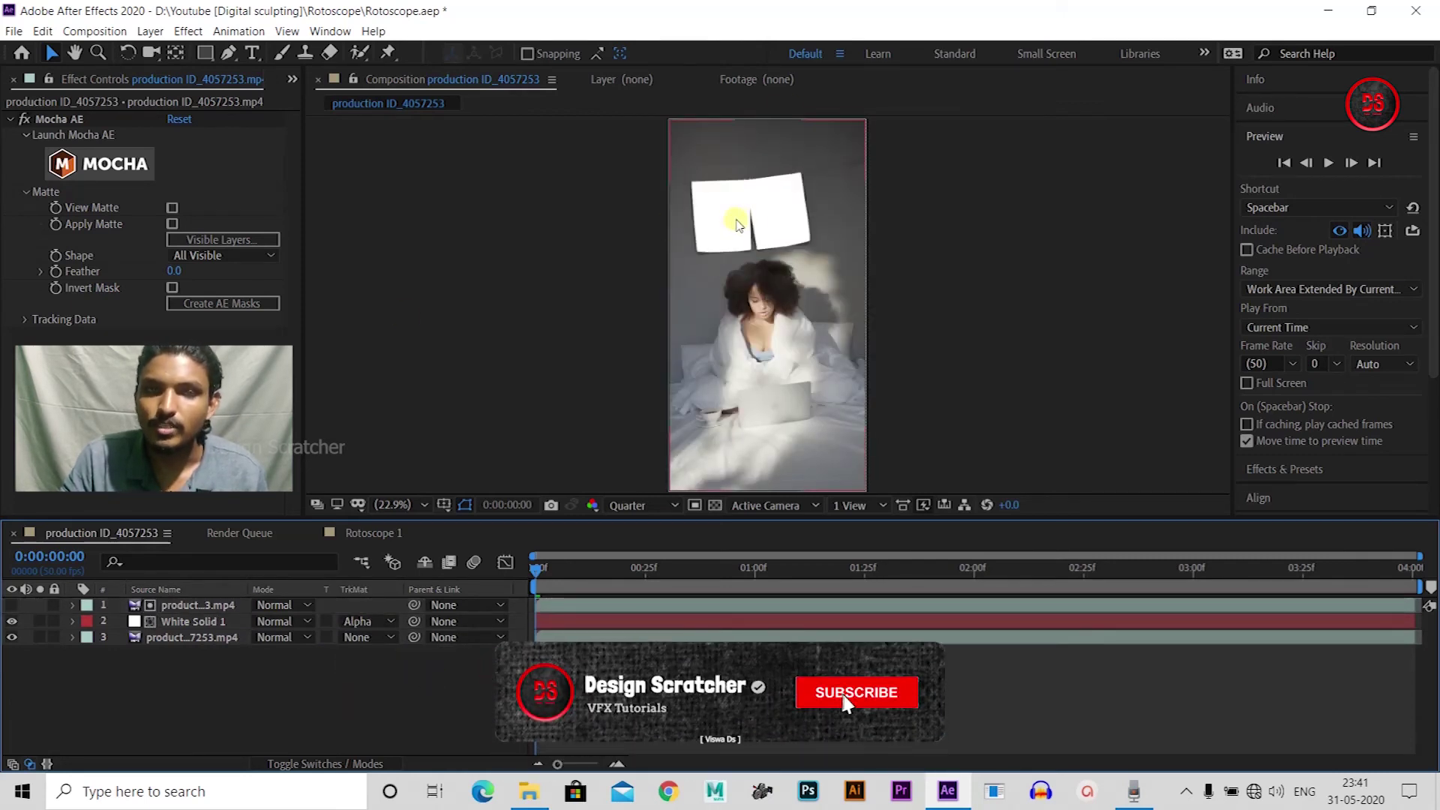
pyautogui.click(12, 637)
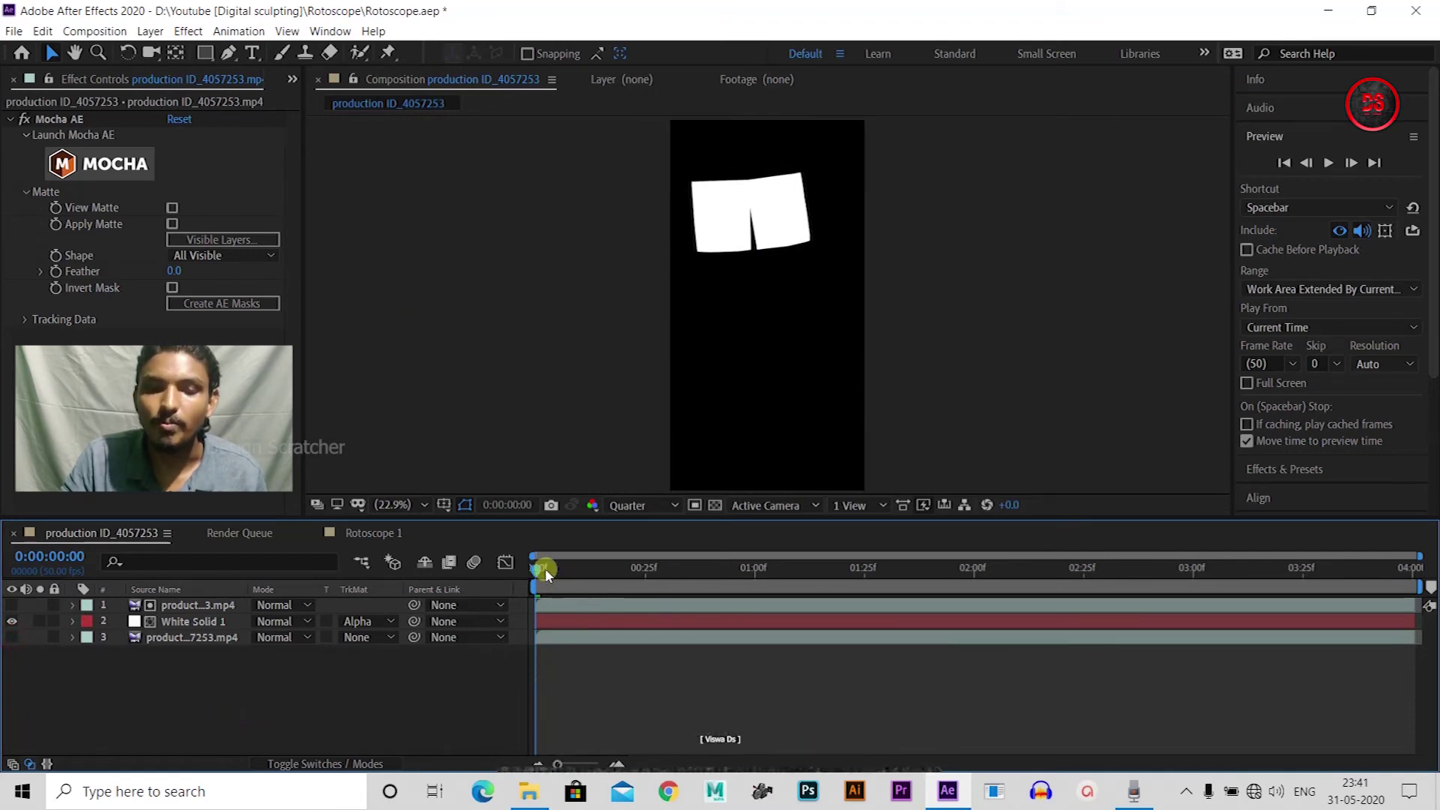
pyautogui.moveTo(544, 568)
pyautogui.mouseDown()
pyautogui.moveTo(1091, 570)
pyautogui.moveTo(537, 569)
pyautogui.mouseUp()
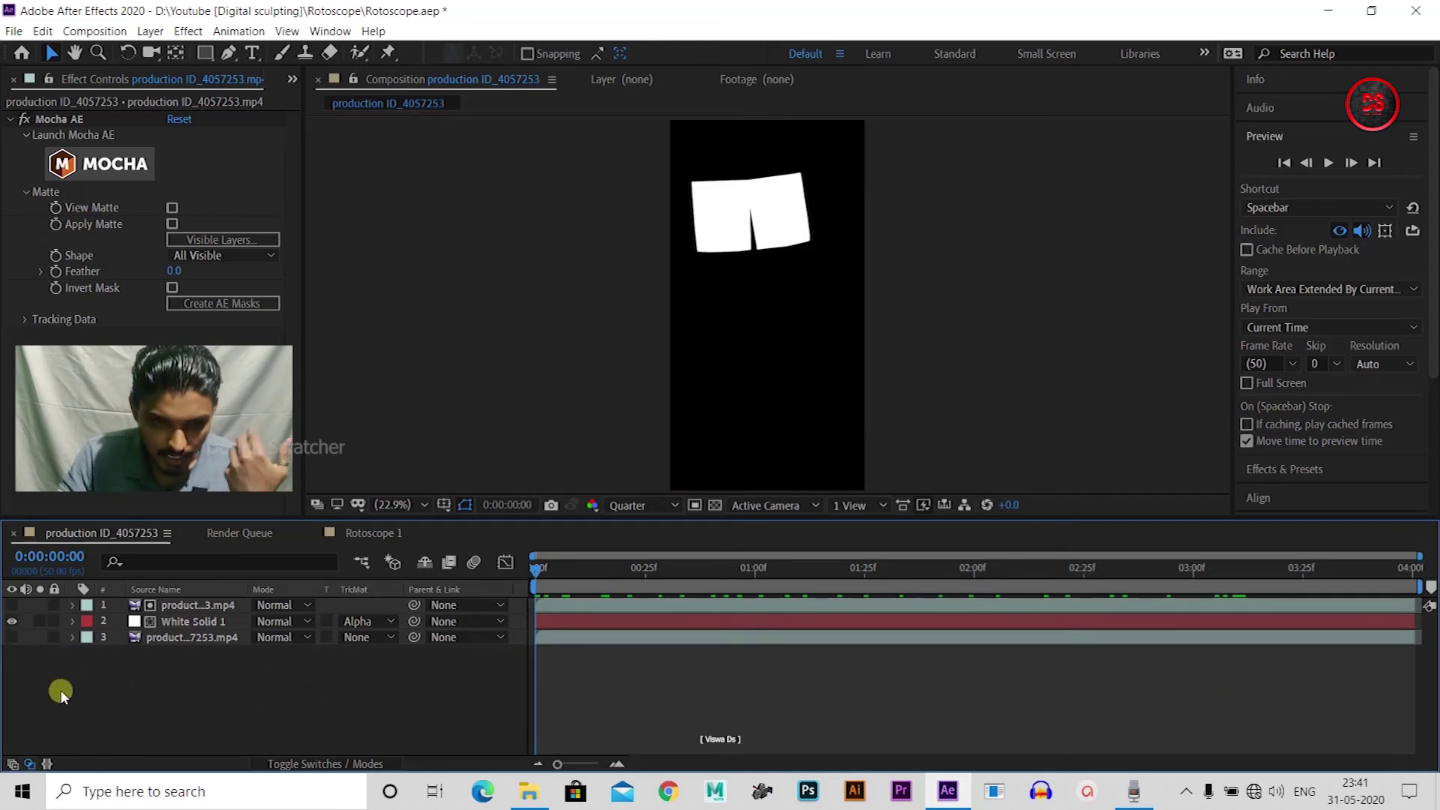
# Create a new solid layer colored pure green (00FF00)
pyautogui.rightClick(160, 702)
pyautogui.moveTo(345, 527)
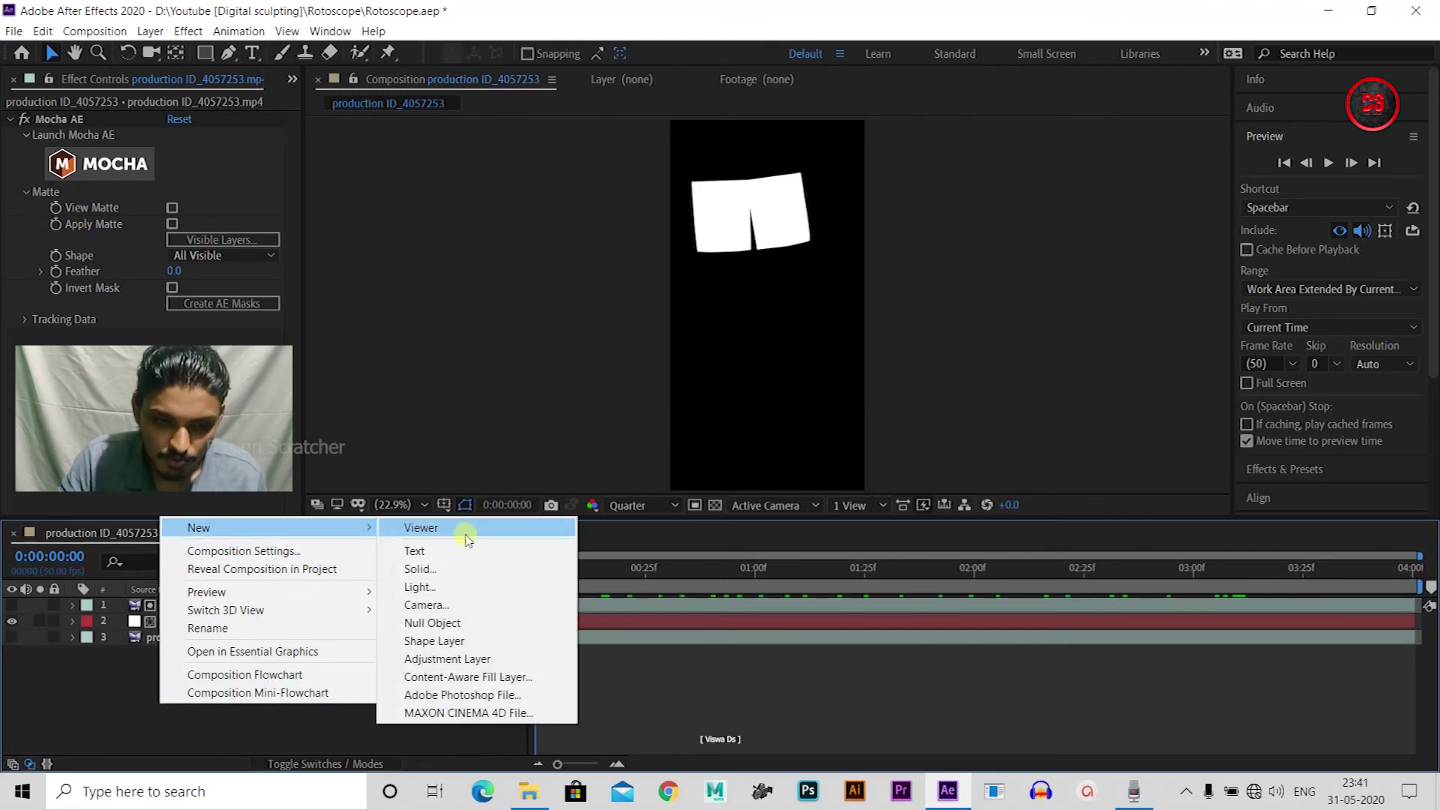
pyautogui.click(439, 568)
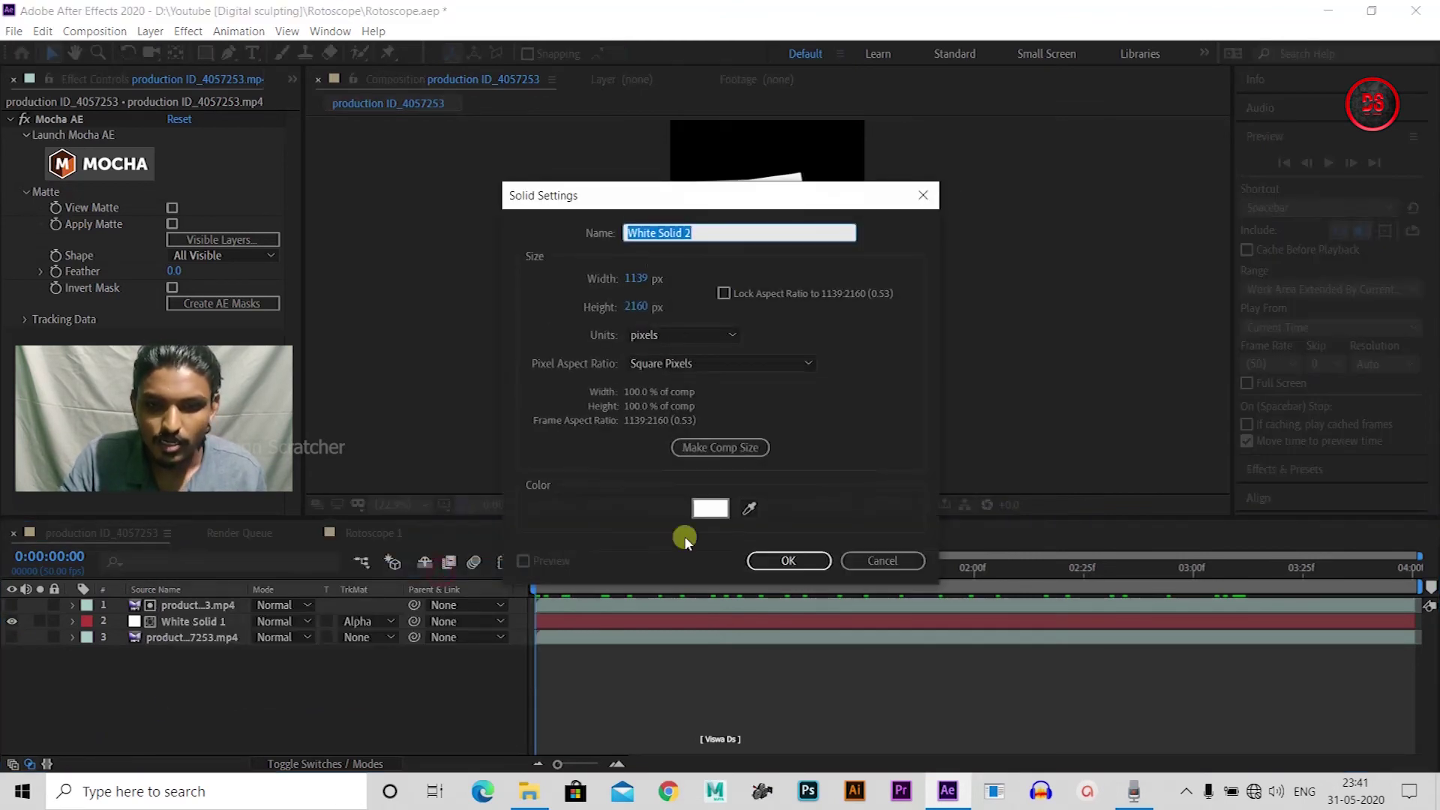
pyautogui.click(709, 509)
pyautogui.click(758, 442)
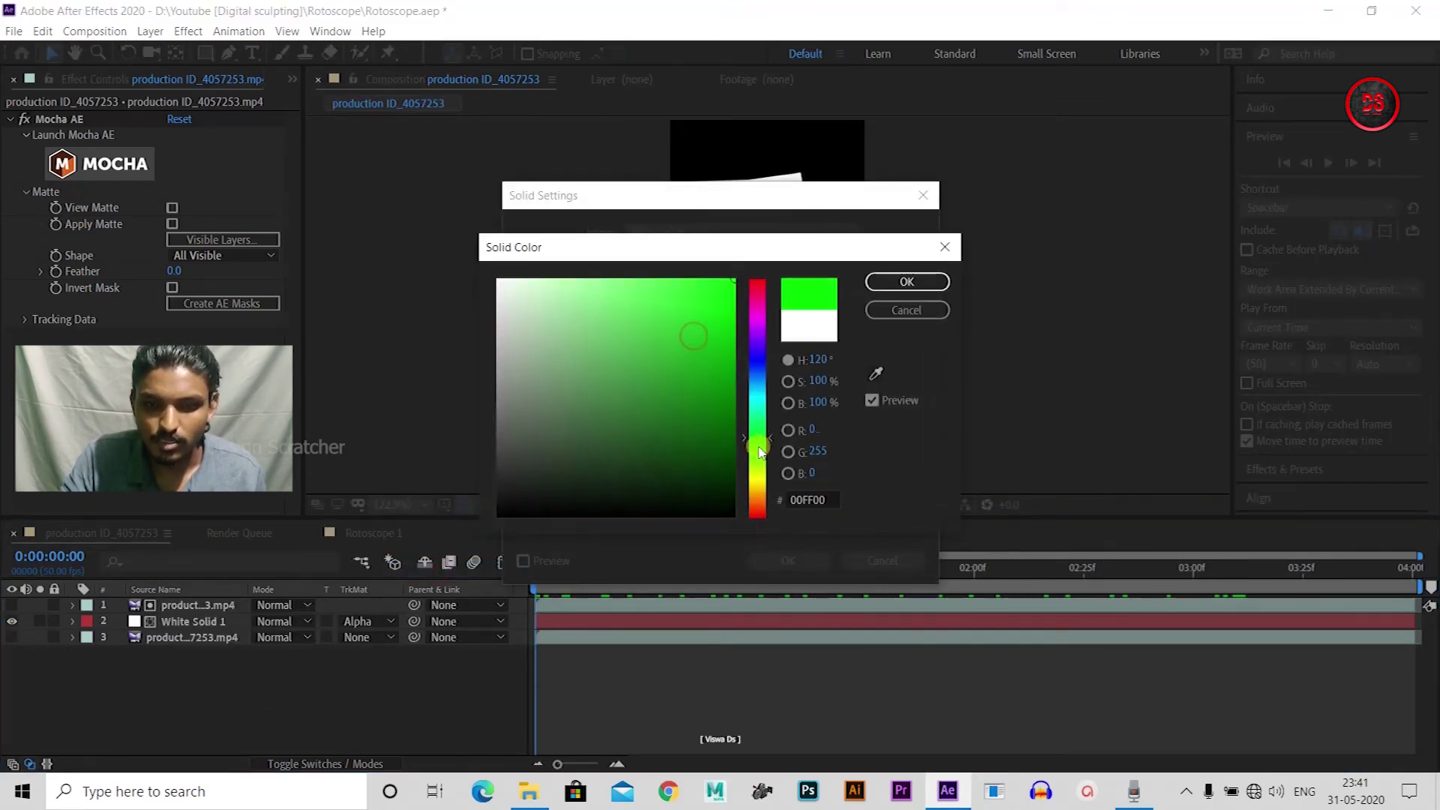
pyautogui.click(936, 284)
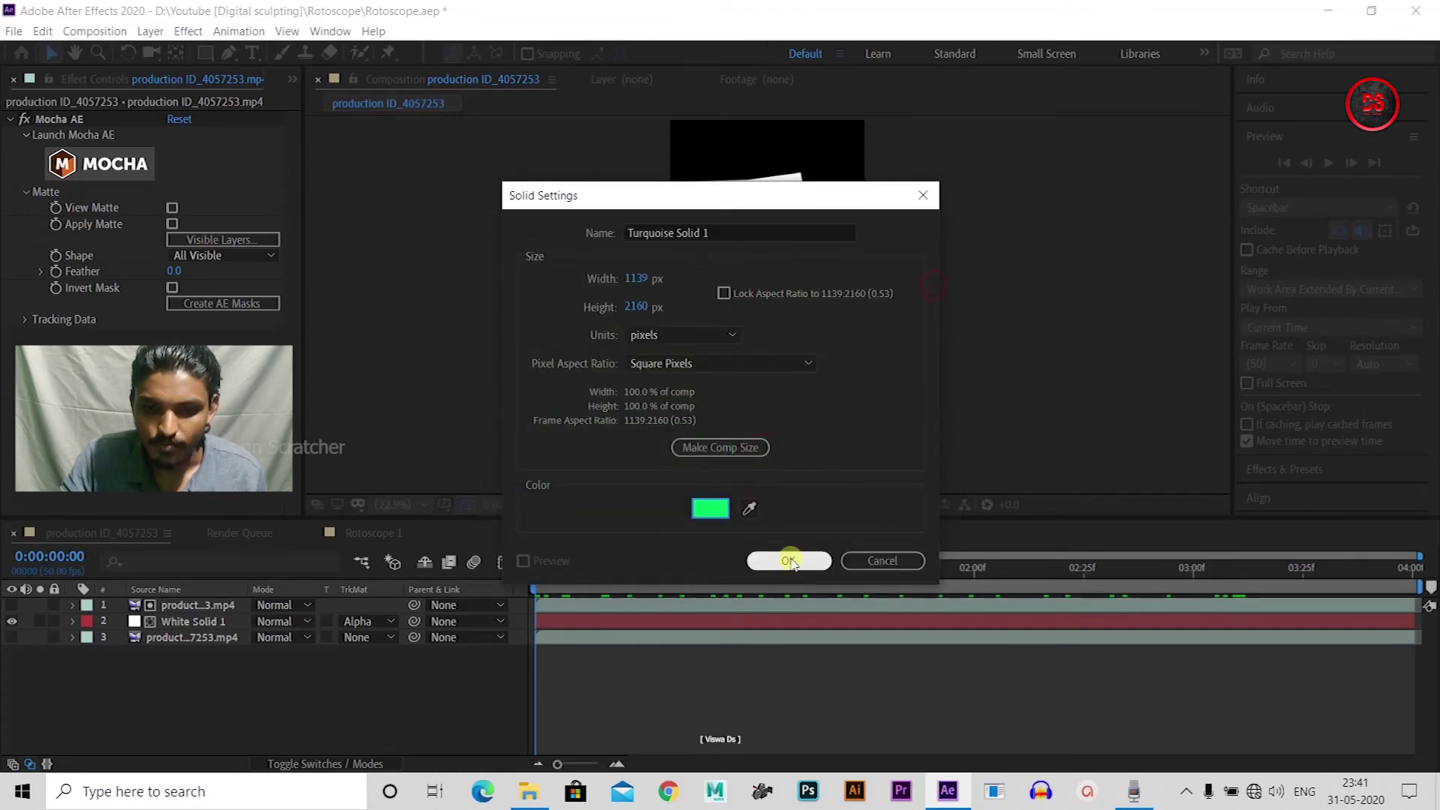
pyautogui.click(788, 561)
# Place the green solid below the masked footage, hide White Solid 1, set Alpha Matte, and preview
pyautogui.moveTo(161, 604); pyautogui.dragTo(165, 628)
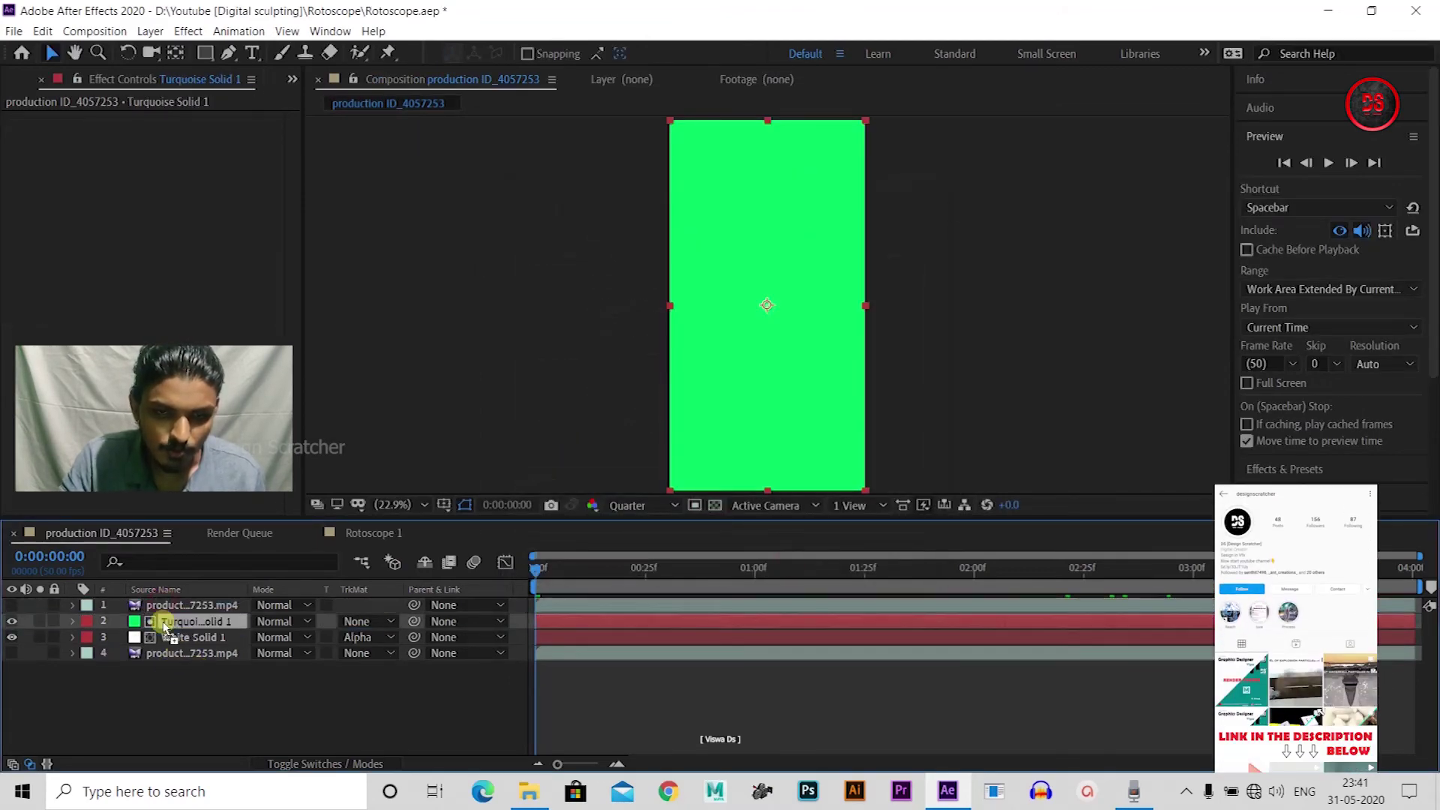
pyautogui.click(11, 636)
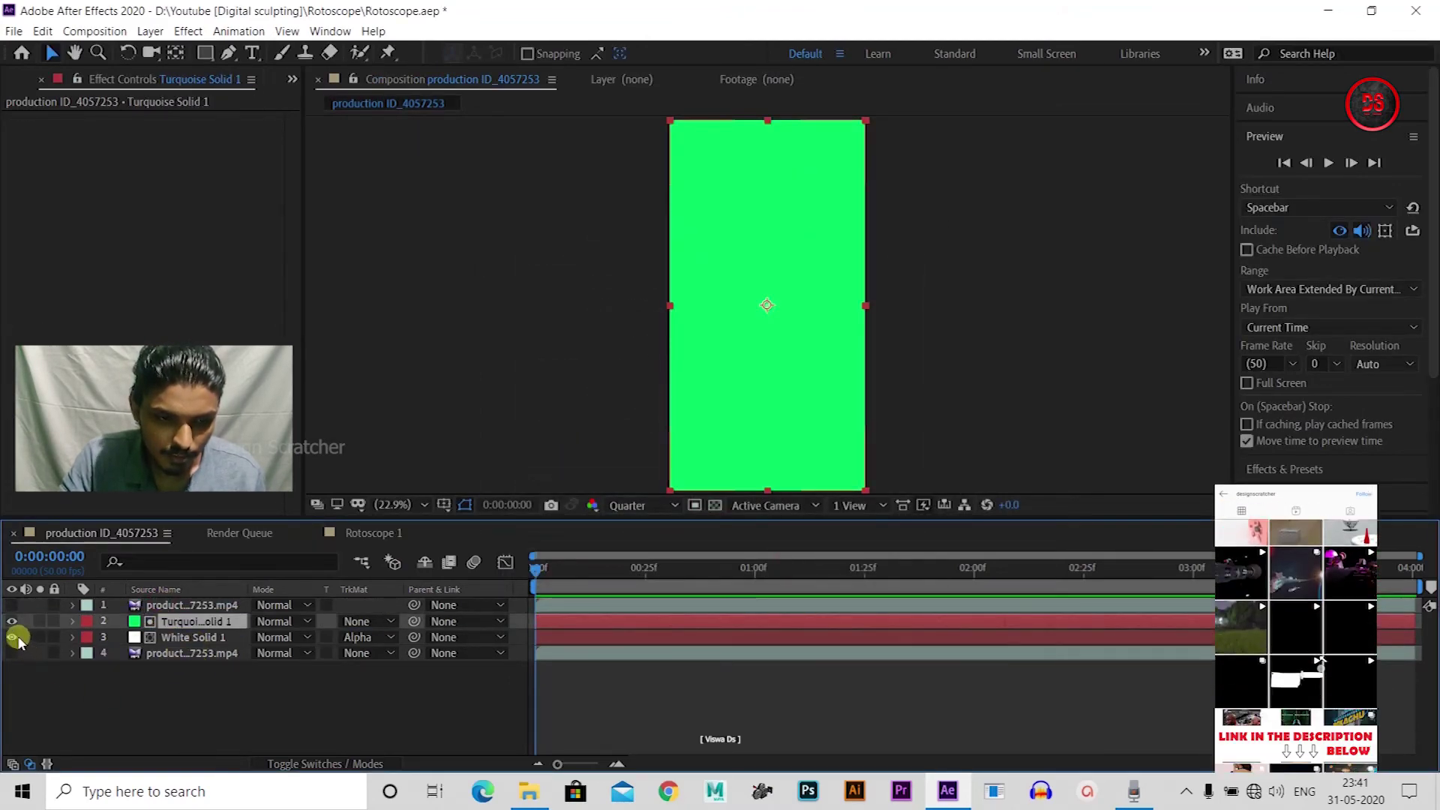
pyautogui.click(366, 621)
pyautogui.click(360, 663)
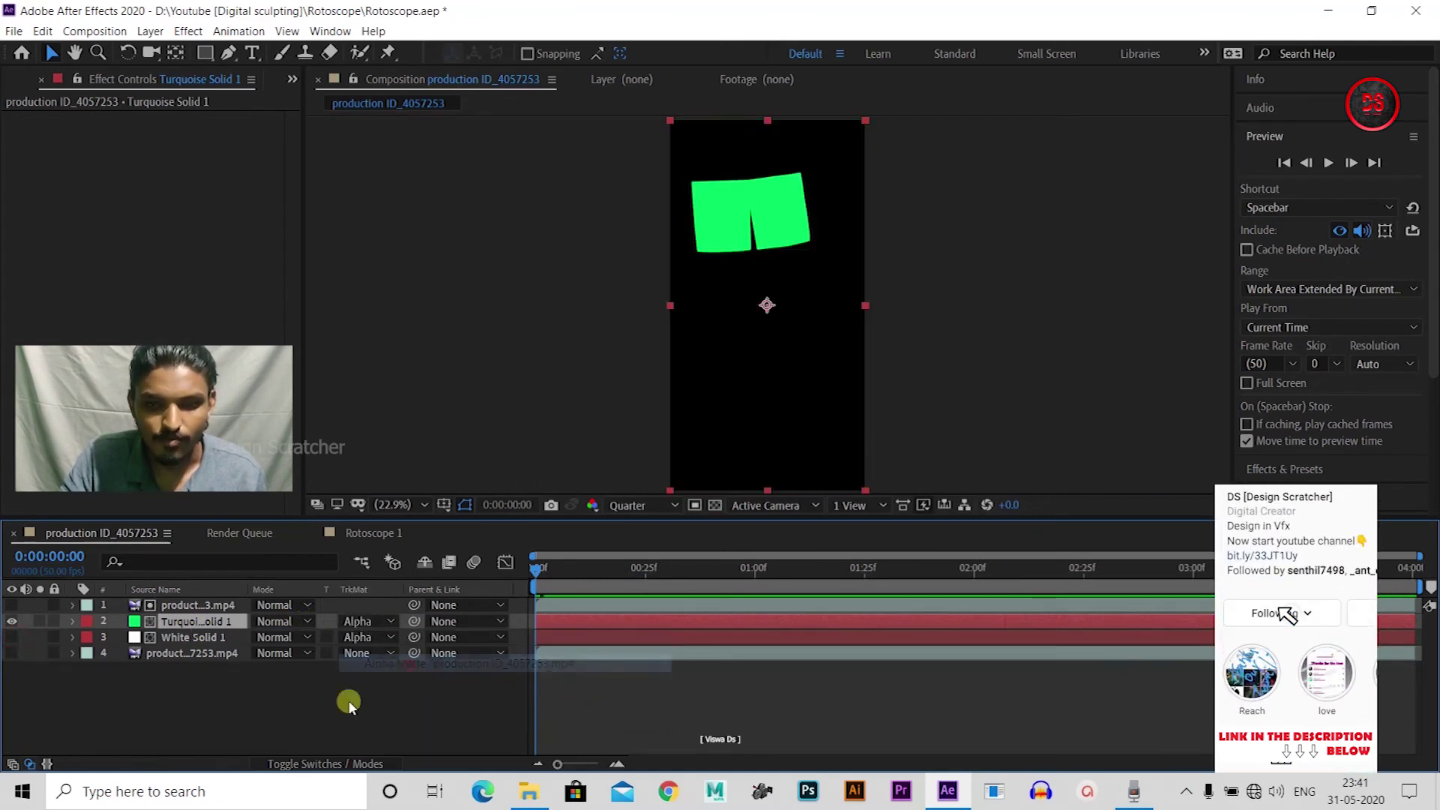
pyautogui.click(348, 703)
pyautogui.press('space')
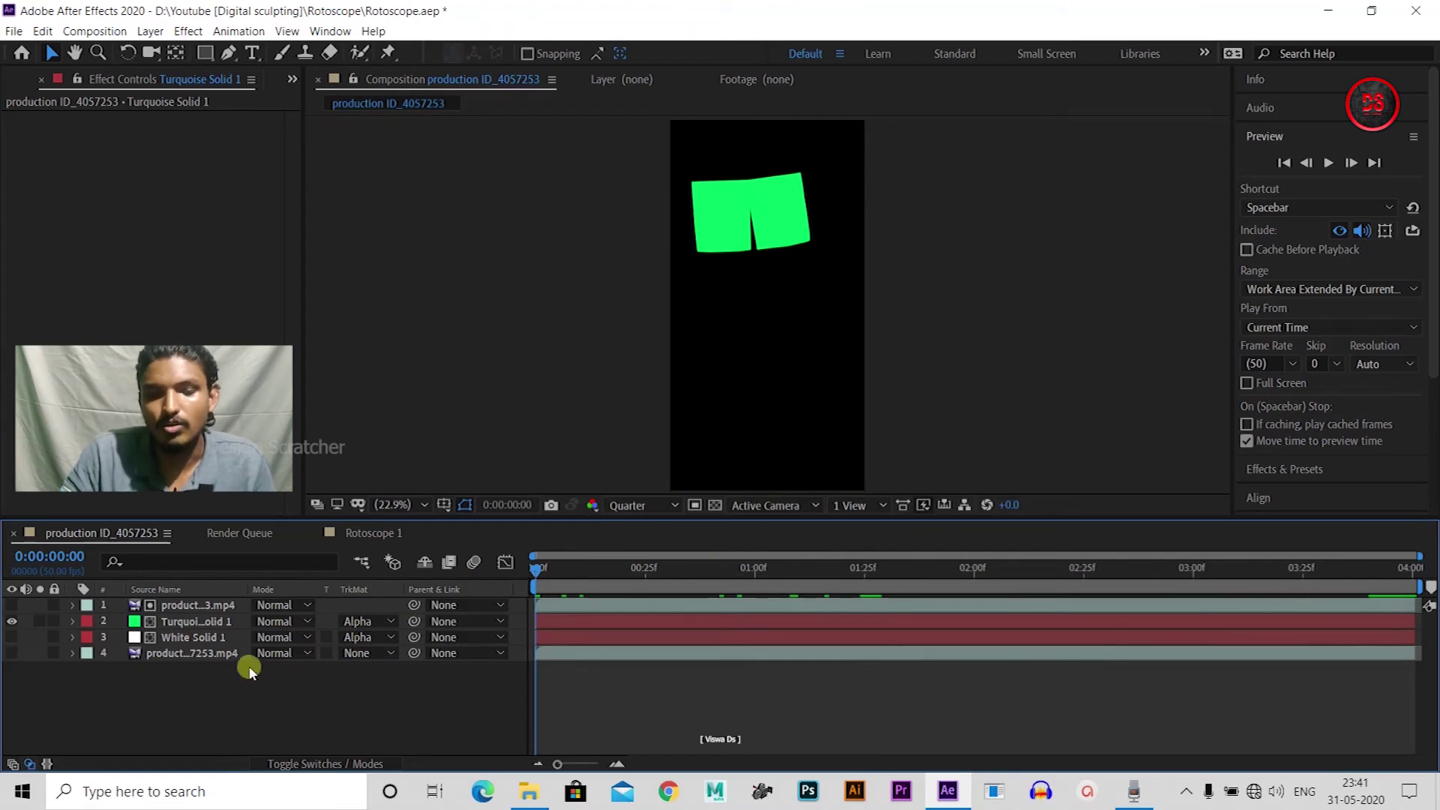
# Create a new solid layer colored magenta (E500FF)
pyautogui.rightClick(512, 497)
pyautogui.moveTo(424, 520)
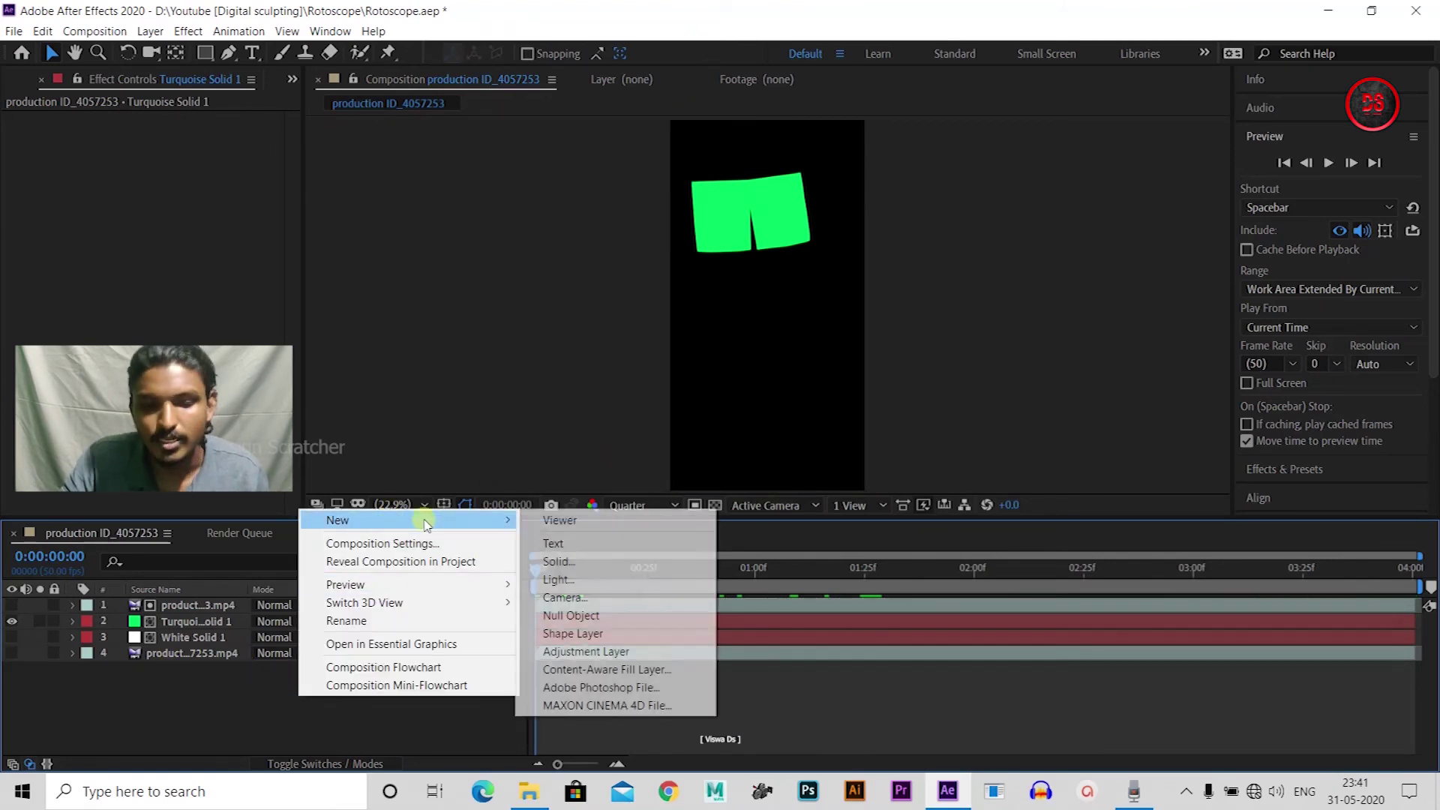
pyautogui.click(584, 559)
pyautogui.click(709, 506)
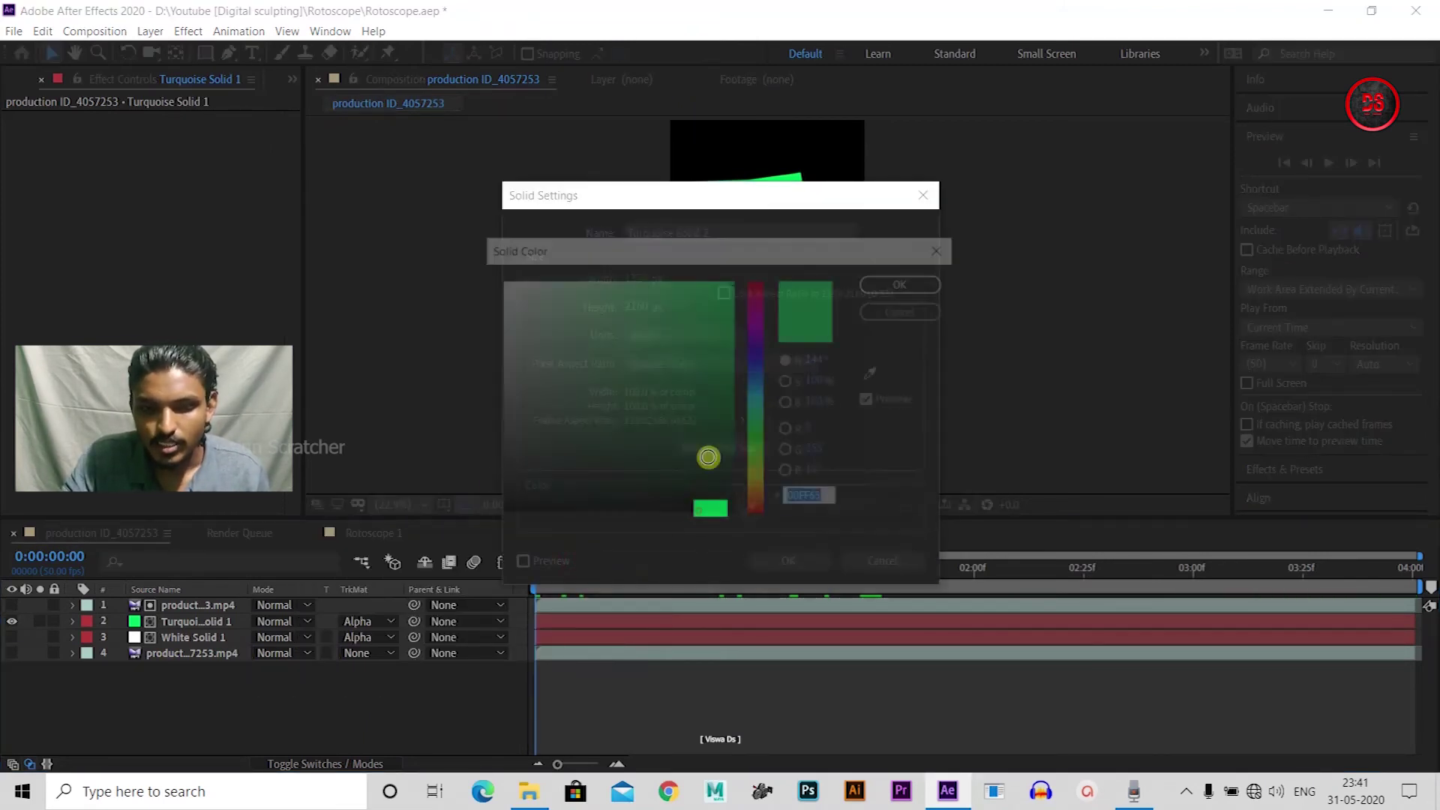
pyautogui.click(759, 323)
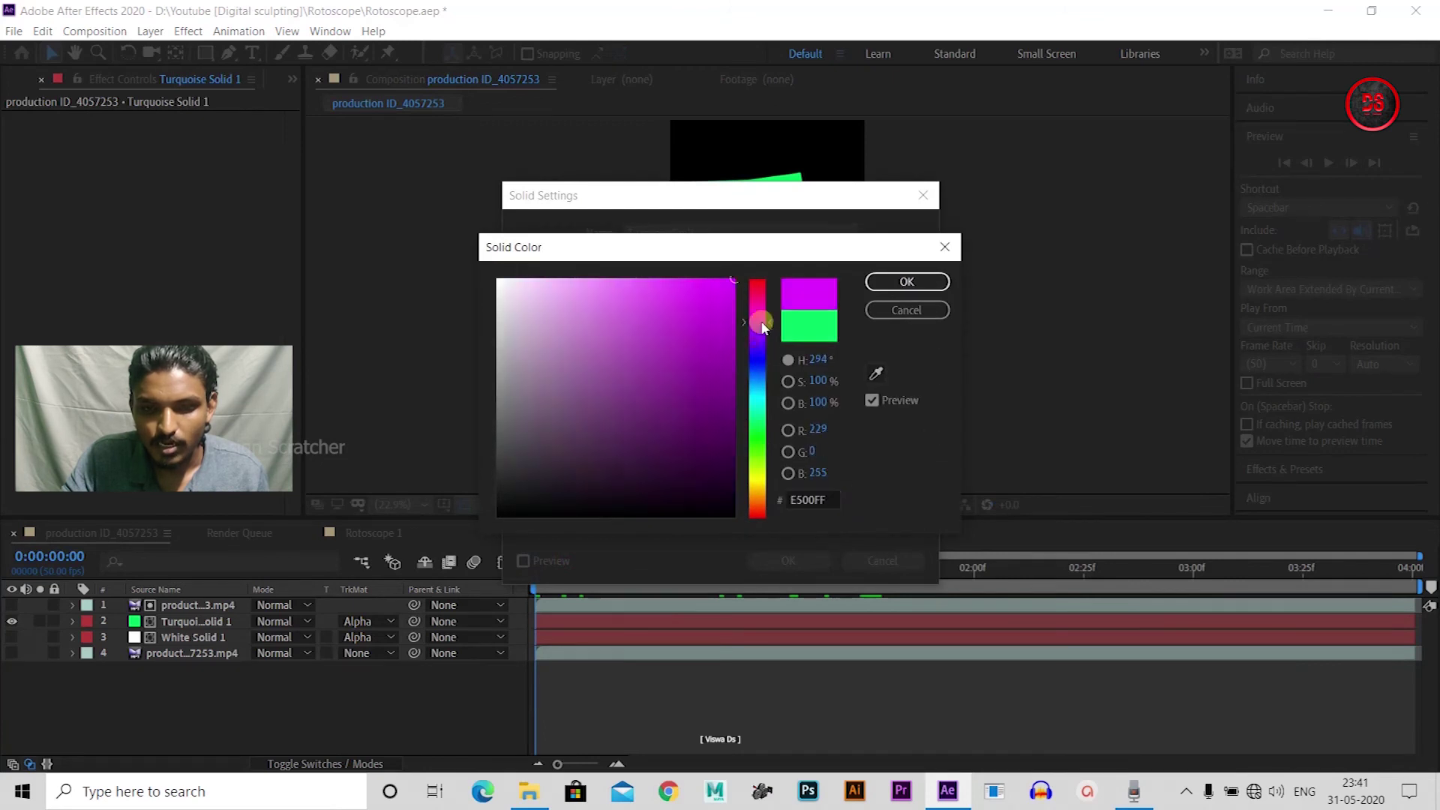
pyautogui.click(921, 282)
pyautogui.click(787, 561)
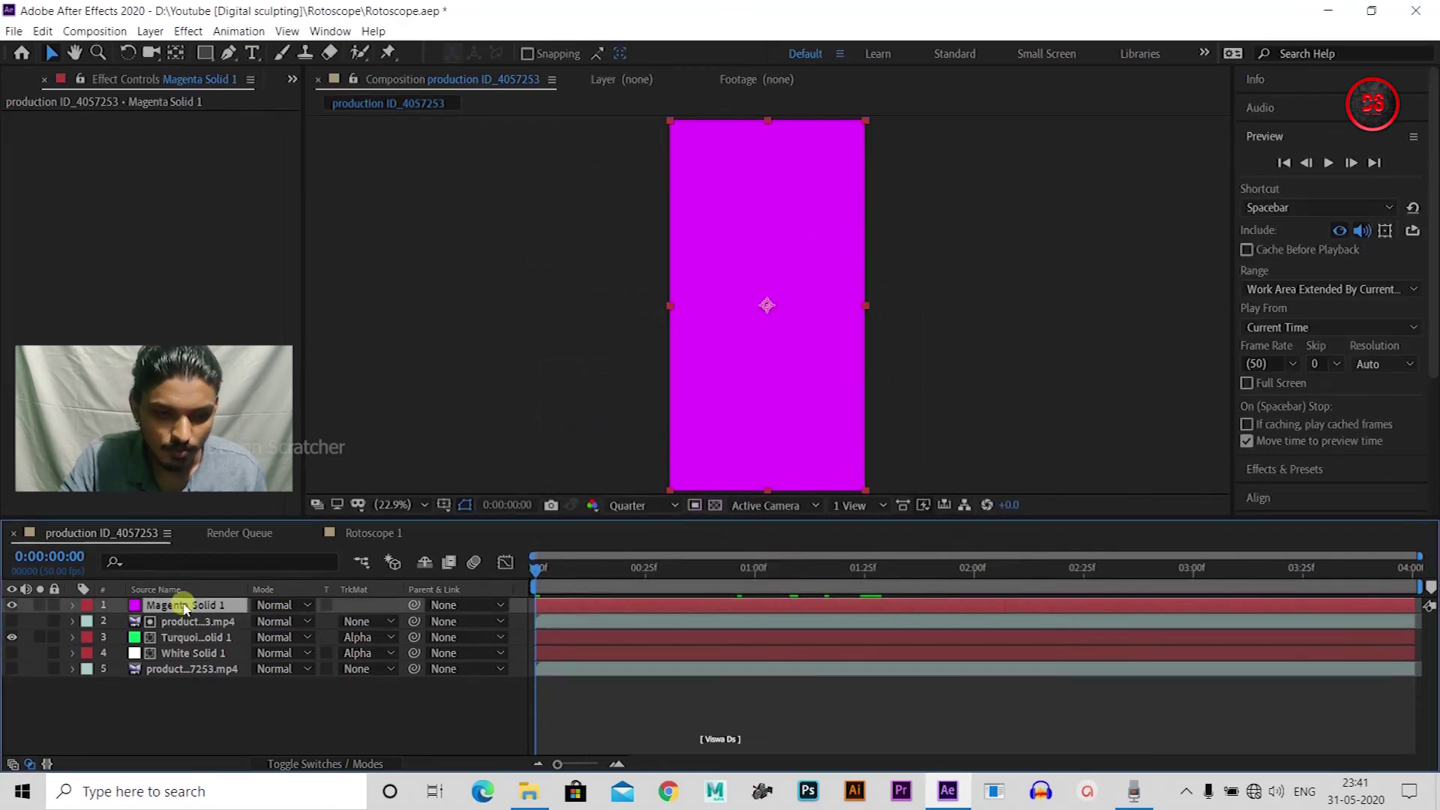
# Move Magenta Solid 1 beneath the green layers, scrub to check, then hide both layers
pyautogui.moveTo(184, 606); pyautogui.dragTo(183, 643)
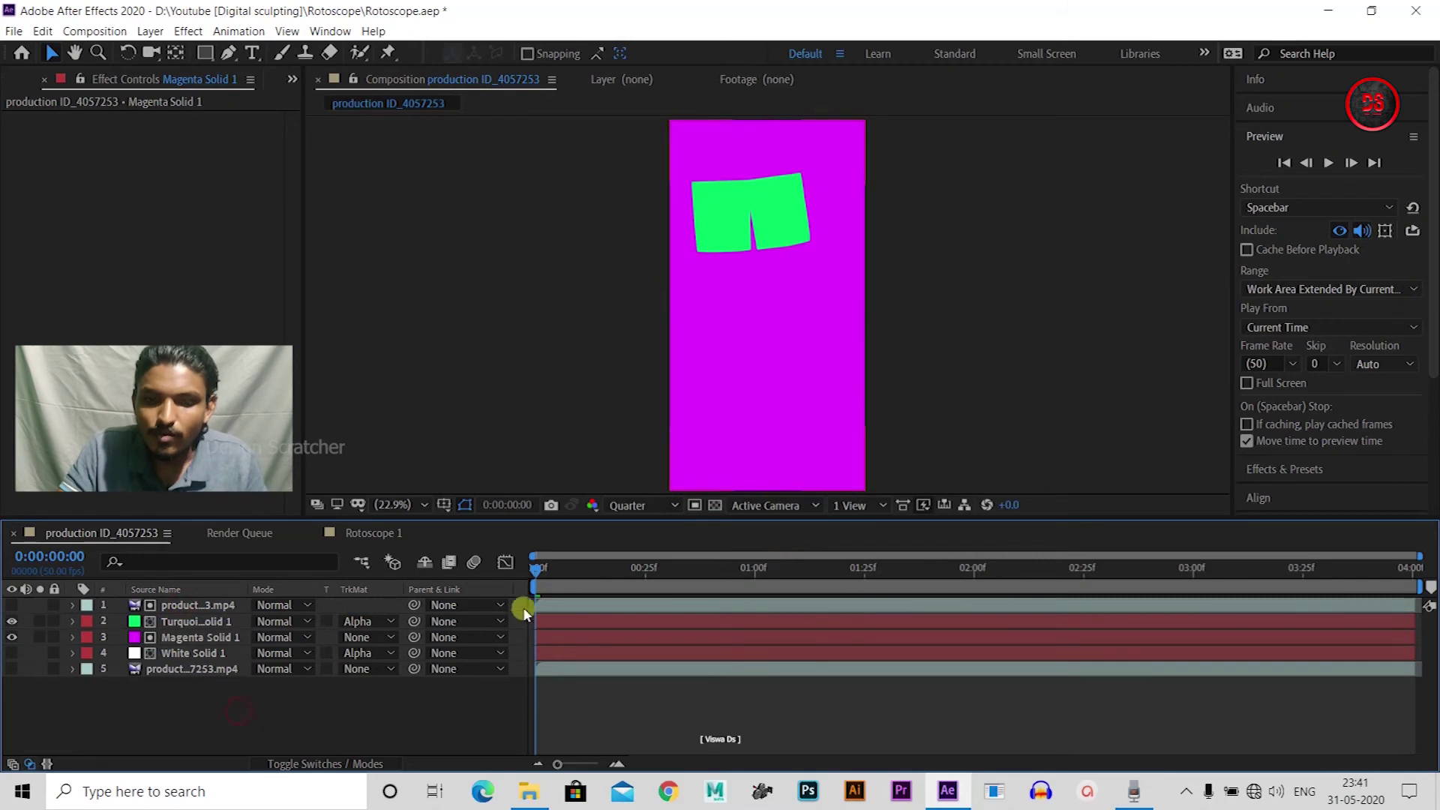
pyautogui.moveTo(538, 576); pyautogui.dragTo(537, 571)
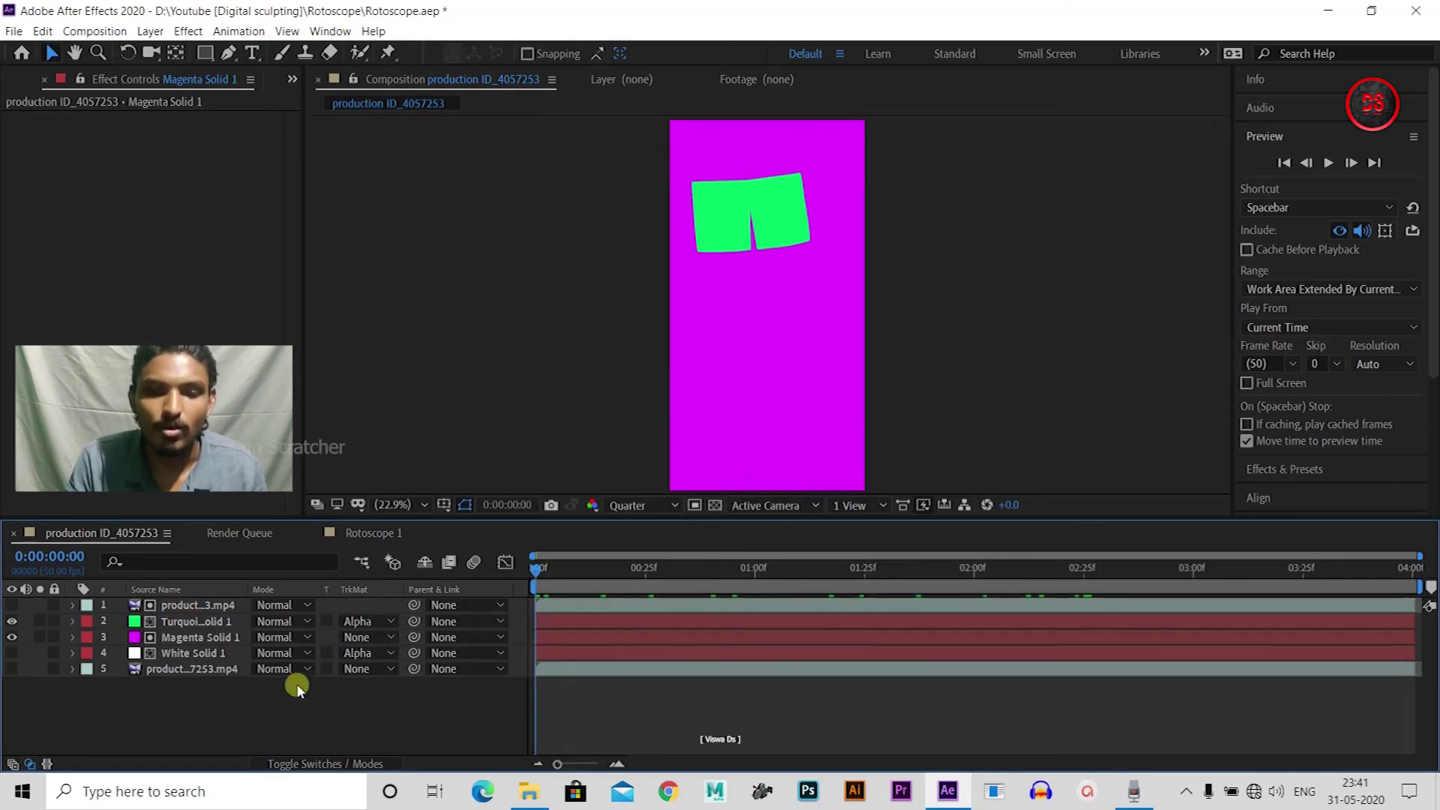
pyautogui.moveTo(9, 621); pyautogui.dragTo(11, 634)
# Show only the Mocha-masked top footage and scrub back and forth to review the tracking
pyautogui.click(11, 606)
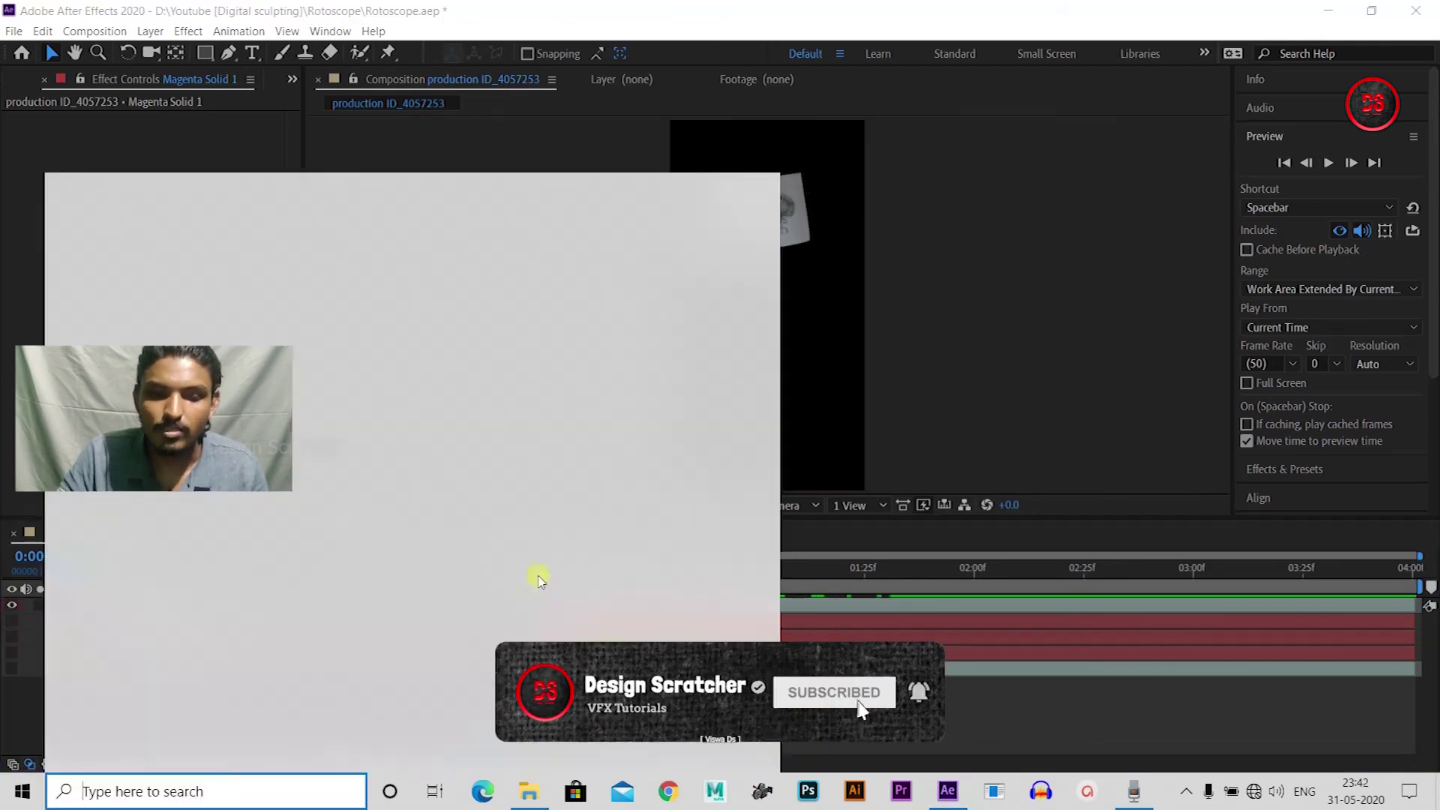
pyautogui.press('super+s')
pyautogui.click(895, 375)
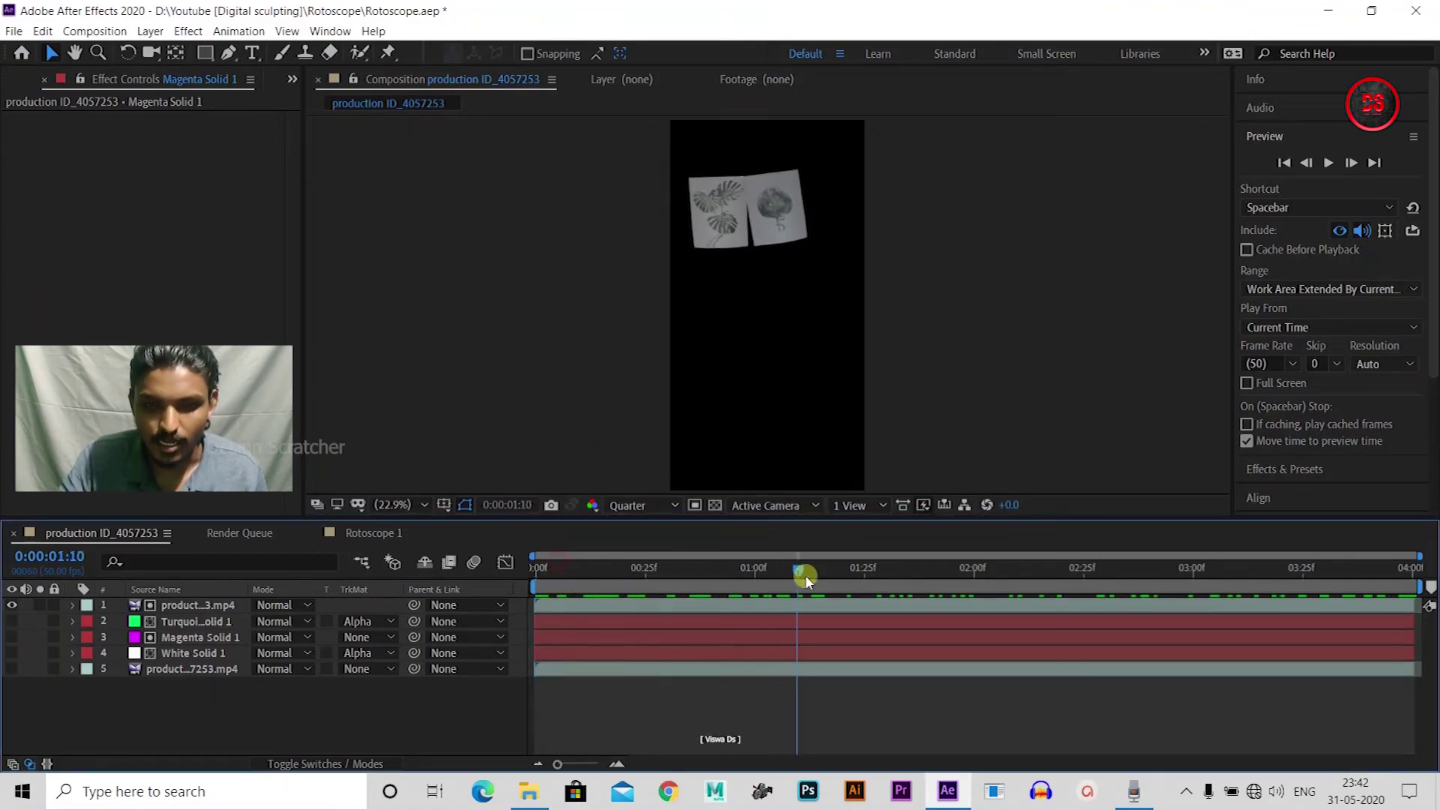
pyautogui.moveTo(558, 560)
pyautogui.mouseDown()
pyautogui.moveTo(472, 628)
pyautogui.moveTo(815, 653)
pyautogui.mouseUp()
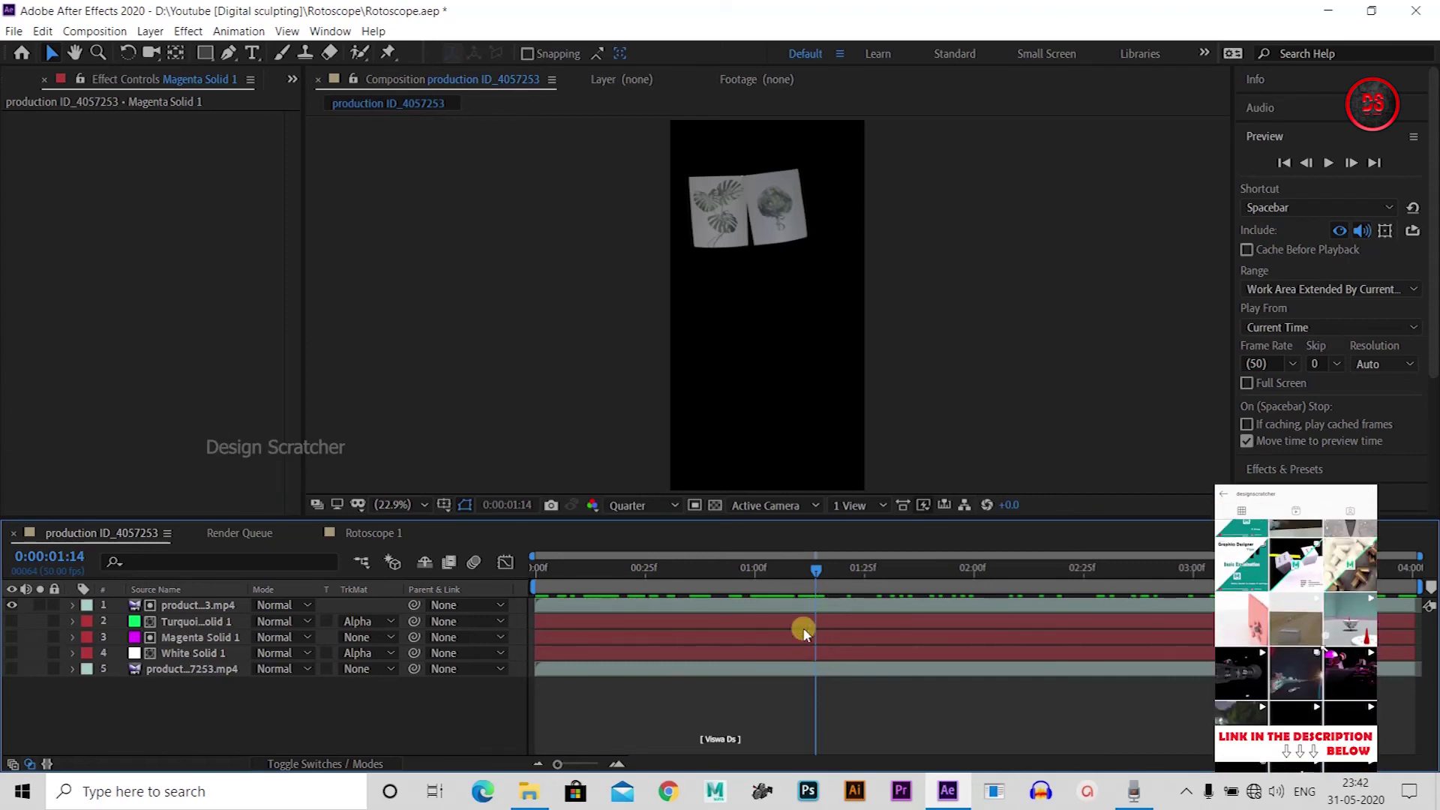
pyautogui.moveTo(815, 570); pyautogui.dragTo(476, 614)
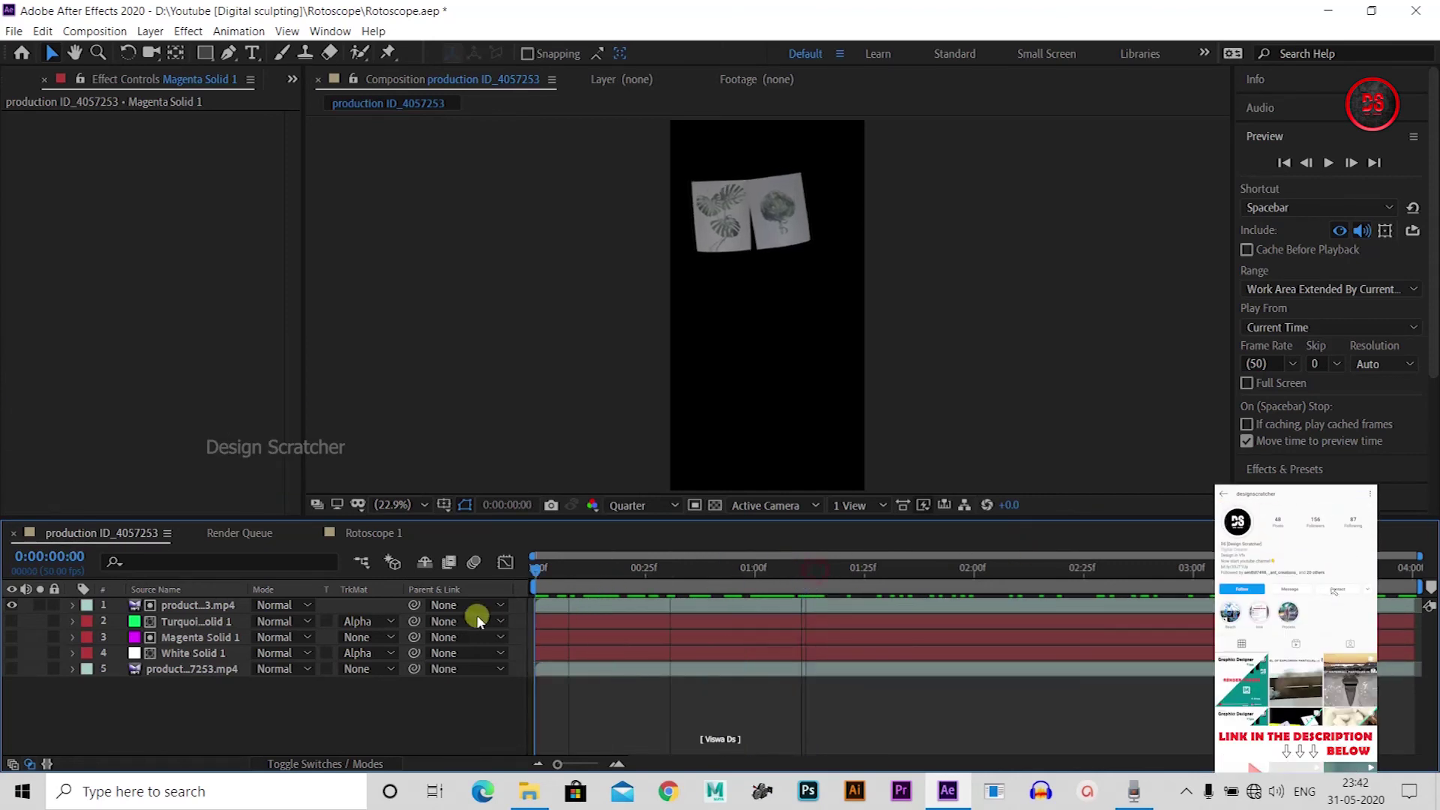